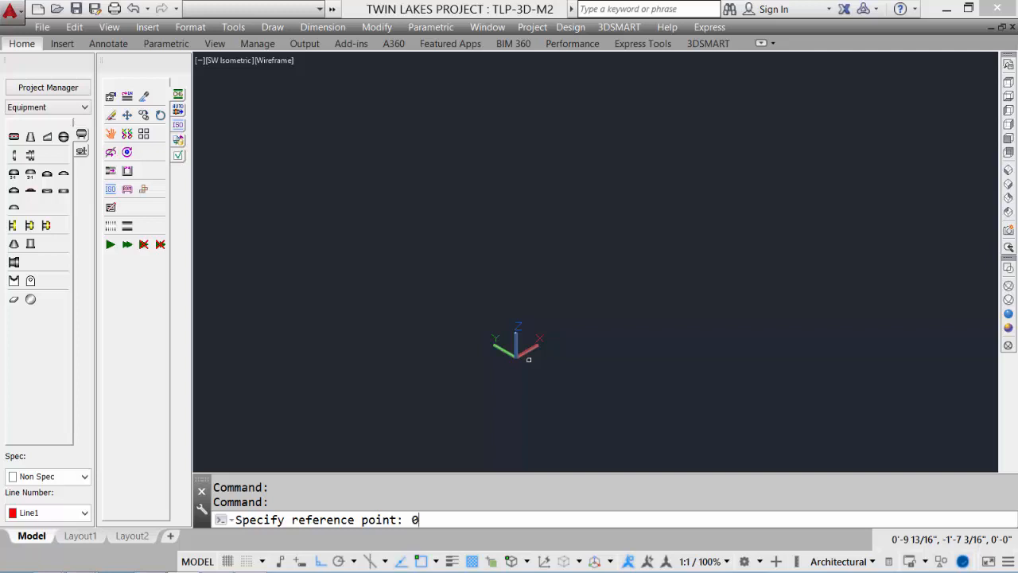
Place the shell cylinder with its reference point at 0,0,0 and a length of 14 feet upward
{"action": "type", "text": "0,"}
{"action": "key", "text": "Return"}
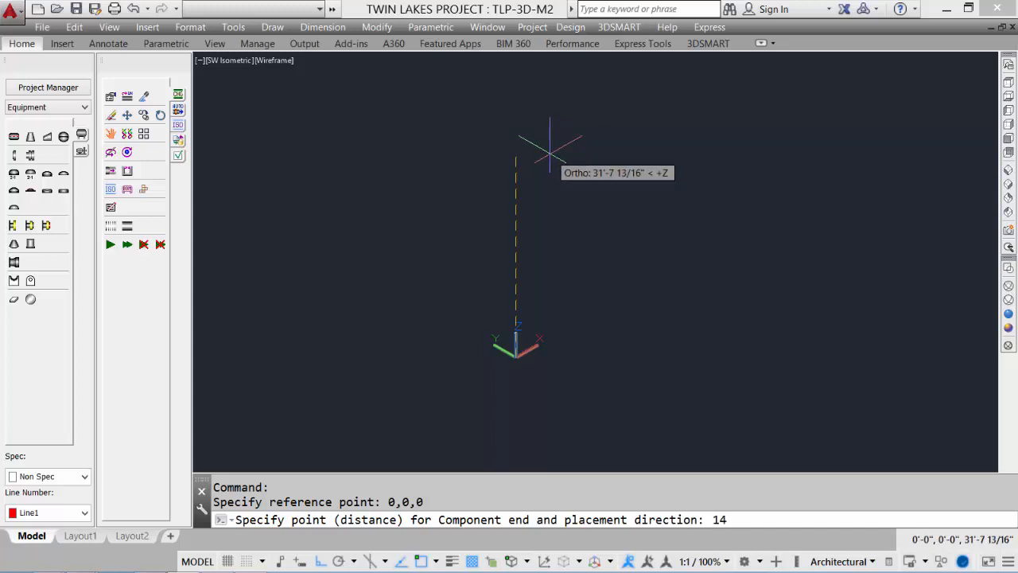
{"action": "key", "text": "Return"}
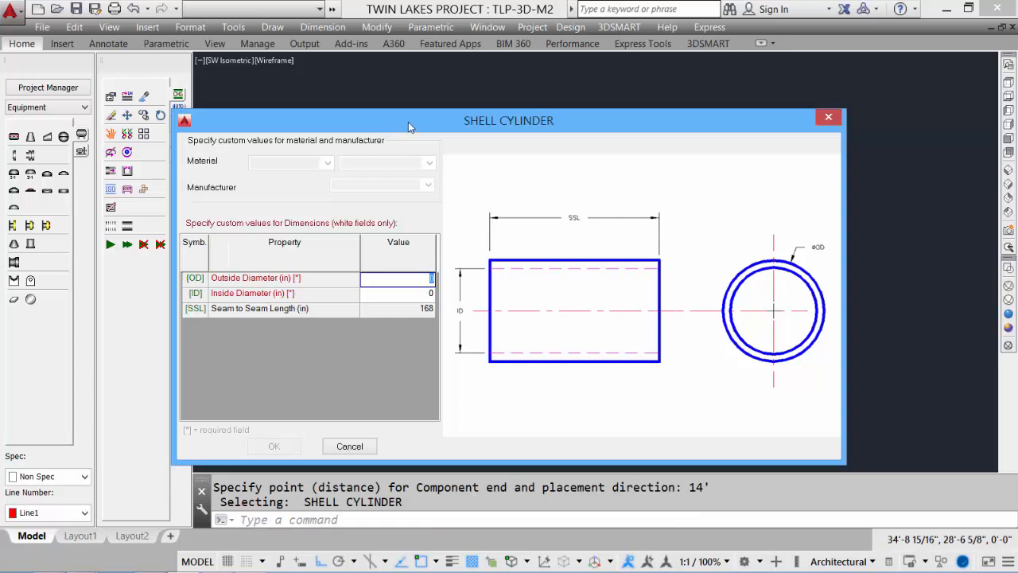
Set the shell cylinder's outside diameter to 48 in and inside diameter to 44 in, and confirm its placement
{"action": "left_click_drag", "start_coordinate": [408, 122], "coordinate": [454, 96]}
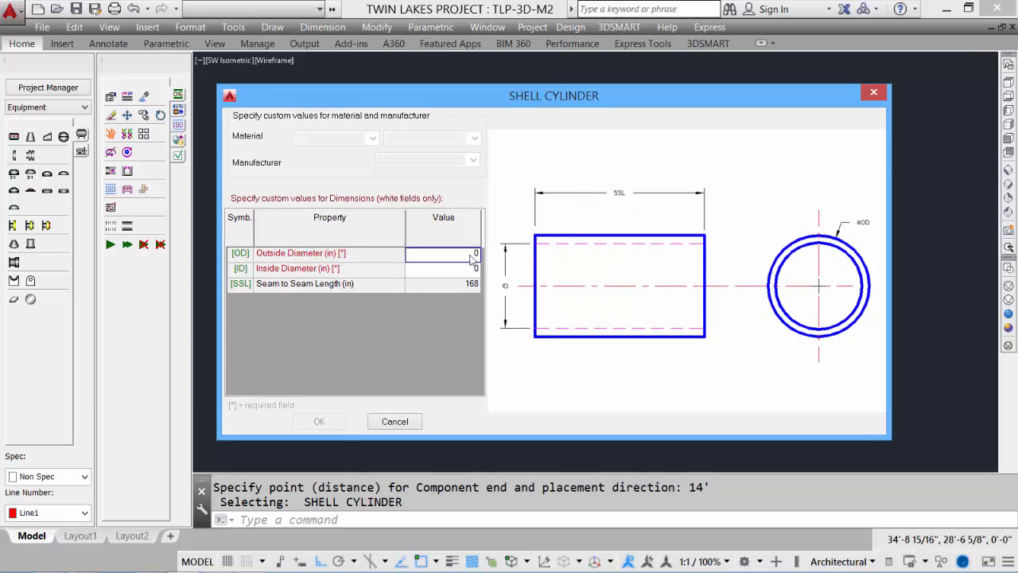
{"action": "type", "text": "48"}
{"action": "left_click", "coordinate": [472, 271]}
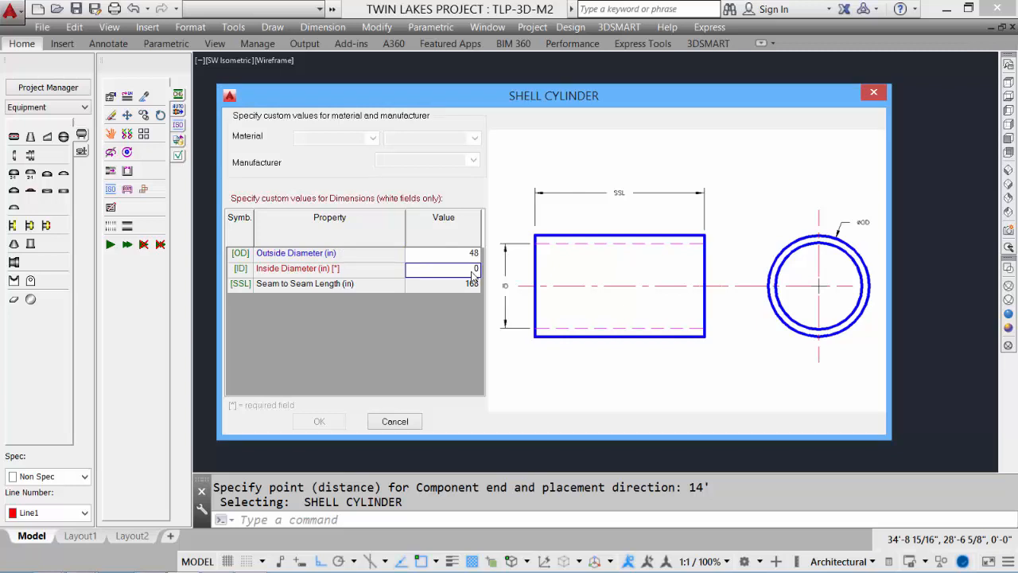
{"action": "type", "text": "44"}
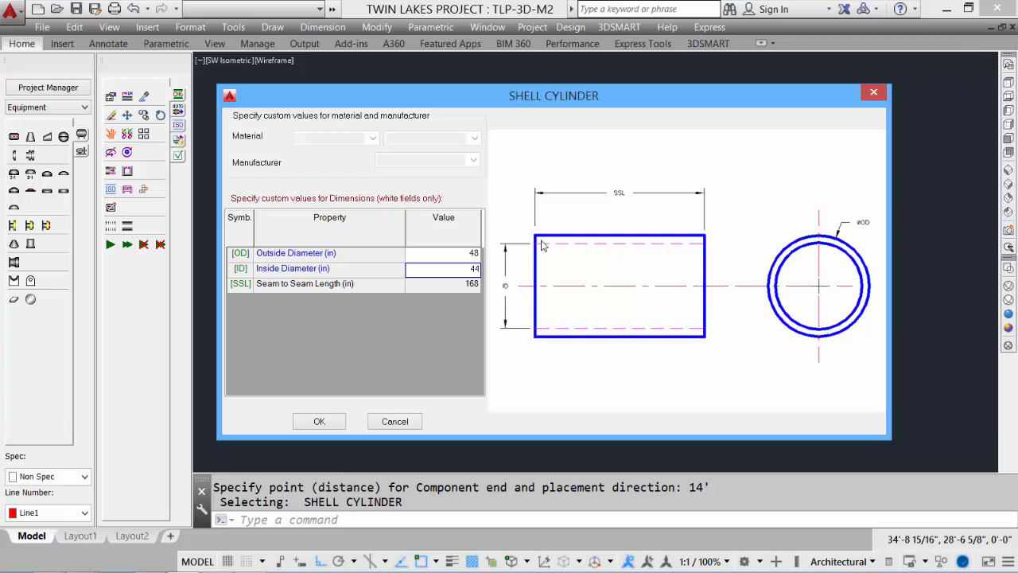
{"action": "left_click", "coordinate": [319, 423]}
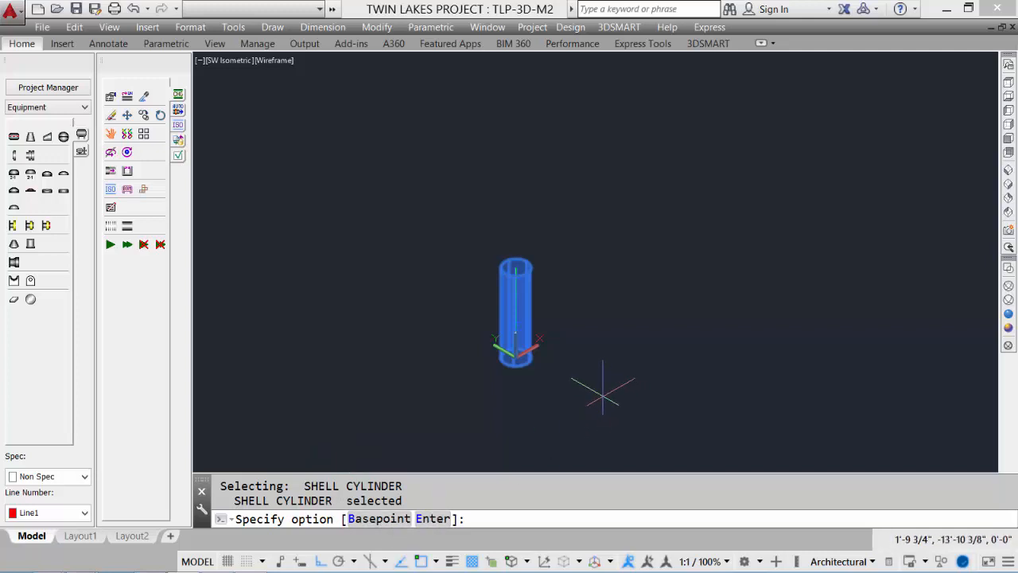
{"action": "key", "text": "Return"}
Preview the shell in the Realistic visual style and return to 2D Wireframe
{"action": "scroll", "coordinate": [557, 350], "scroll_direction": "up", "scroll_amount": 3}
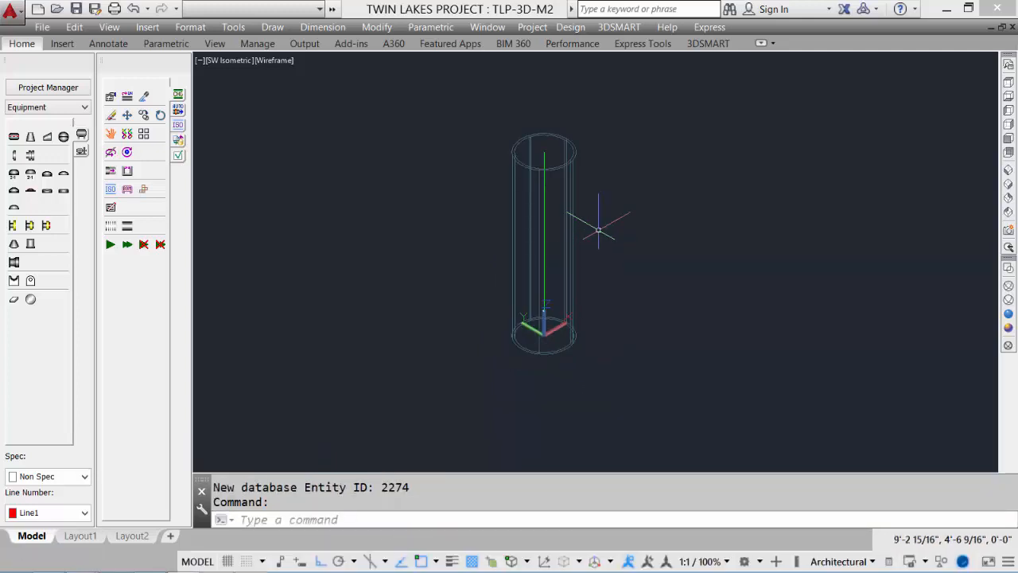
{"action": "left_click", "coordinate": [1009, 315]}
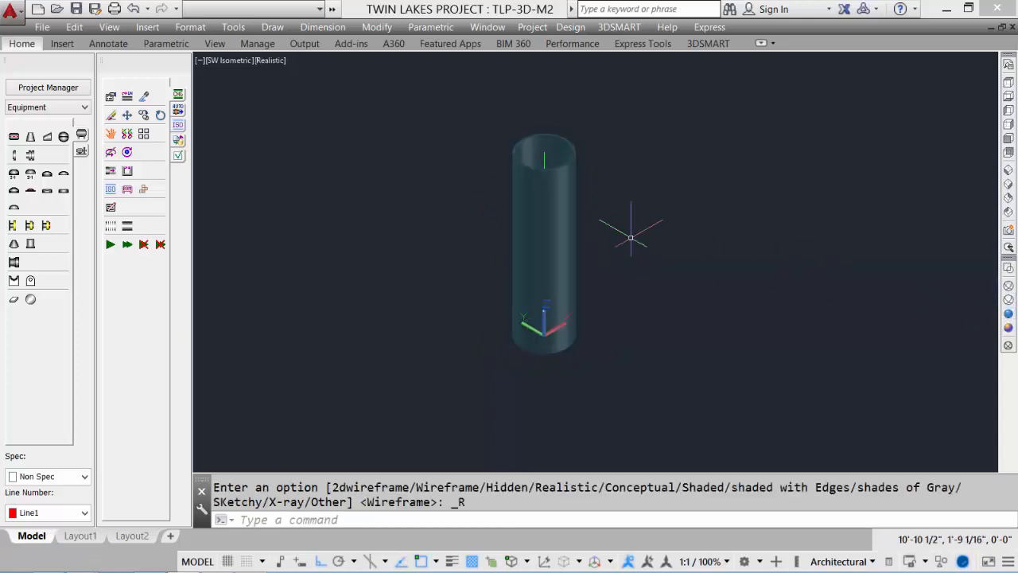
{"action": "scroll", "coordinate": [613, 215], "scroll_direction": "up", "scroll_amount": 3}
{"action": "scroll", "coordinate": [599, 204], "scroll_direction": "down", "scroll_amount": 3}
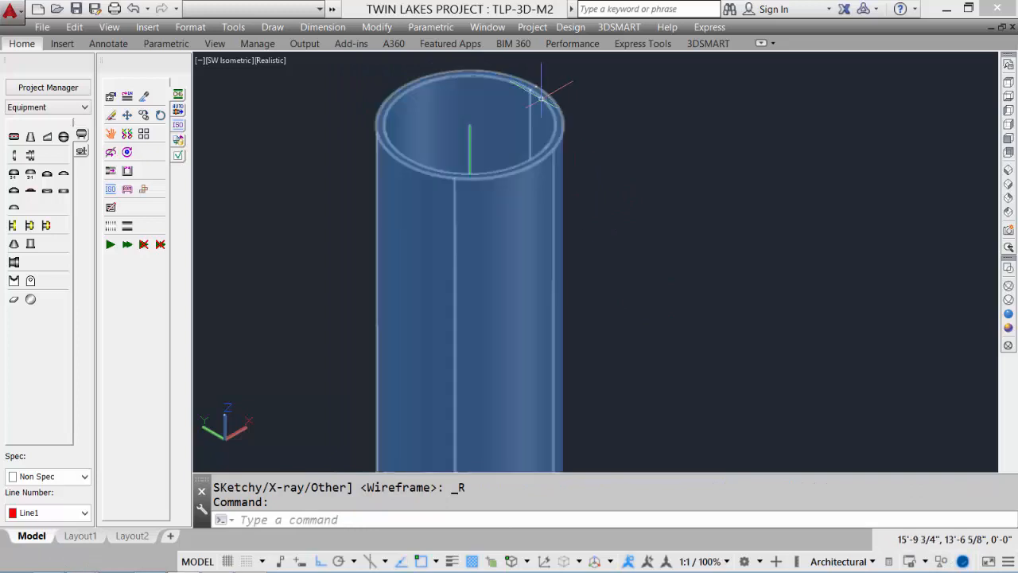
{"action": "left_click", "coordinate": [1009, 268]}
{"action": "scroll", "coordinate": [716, 243], "scroll_direction": "down", "scroll_amount": 4}
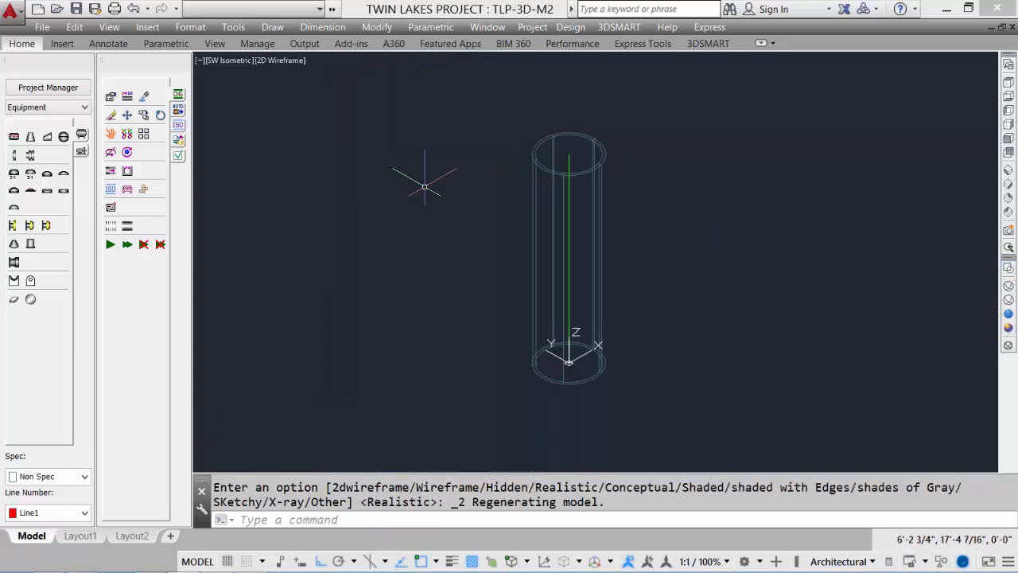
Add a 2:1 semielliptical flanged head to the top end of the shell with its default dimensions
{"action": "left_click", "coordinate": [13, 175]}
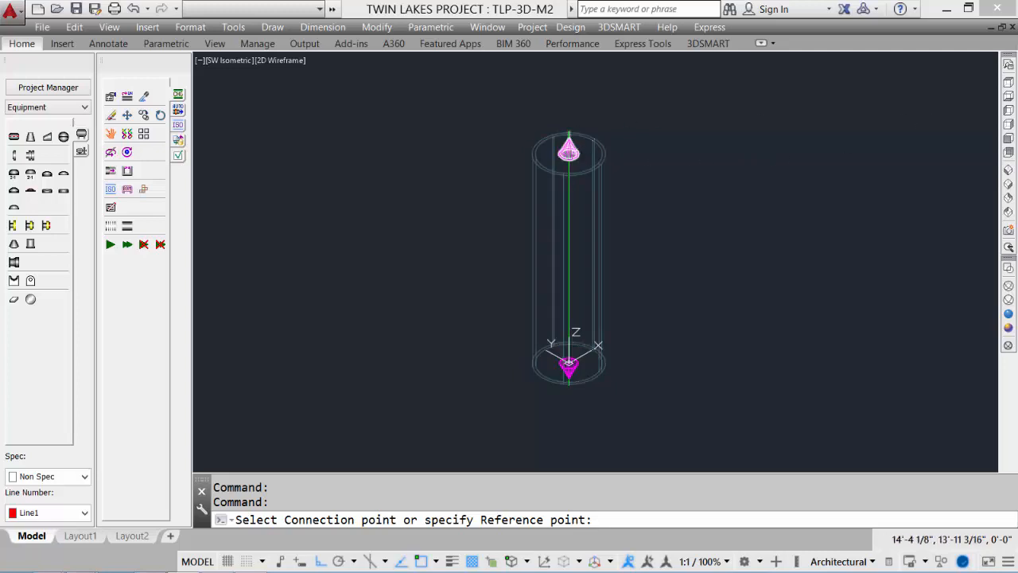
{"action": "left_click", "coordinate": [569, 150]}
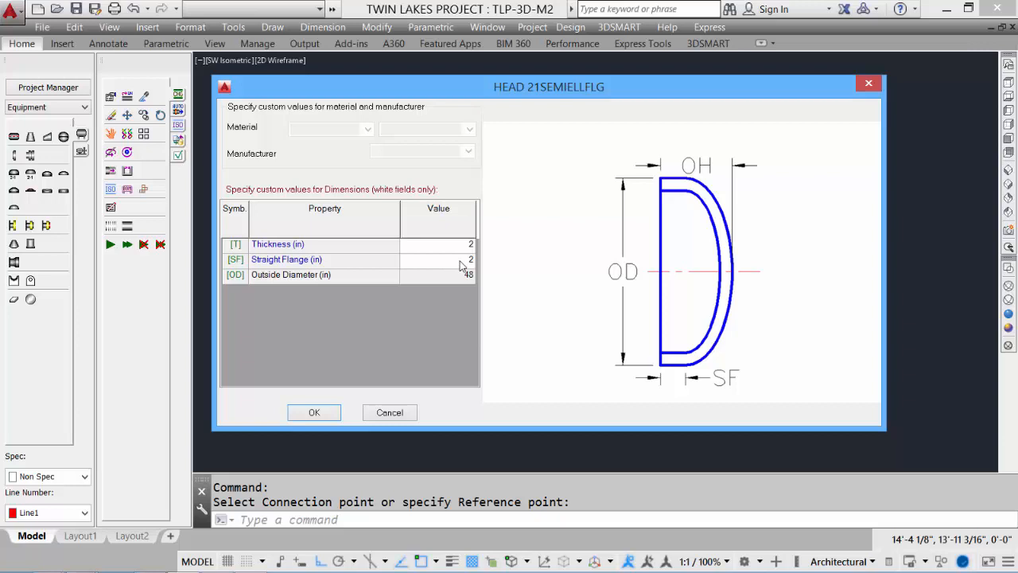
{"action": "left_click", "coordinate": [329, 411]}
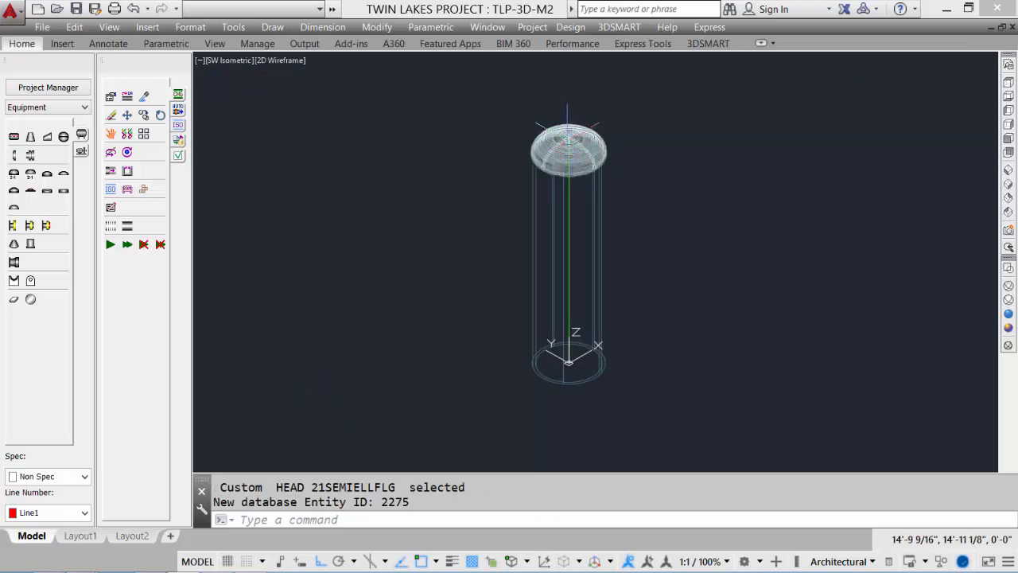
Add a second 2:1 semielliptical flanged head to the bottom end of the shell with default dimensions
{"action": "left_click", "coordinate": [13, 180]}
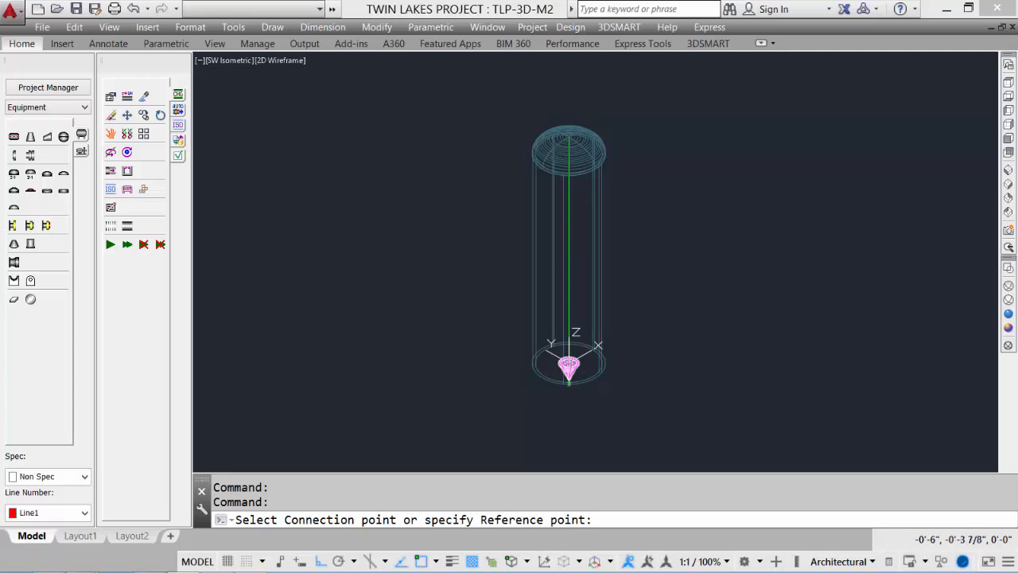
{"action": "left_click", "coordinate": [569, 366]}
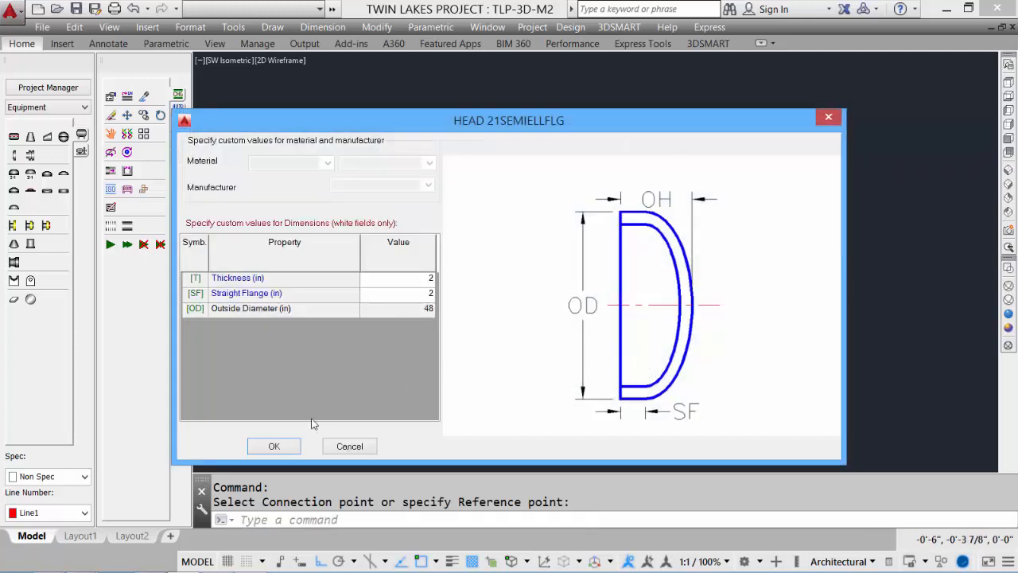
{"action": "left_click", "coordinate": [271, 448]}
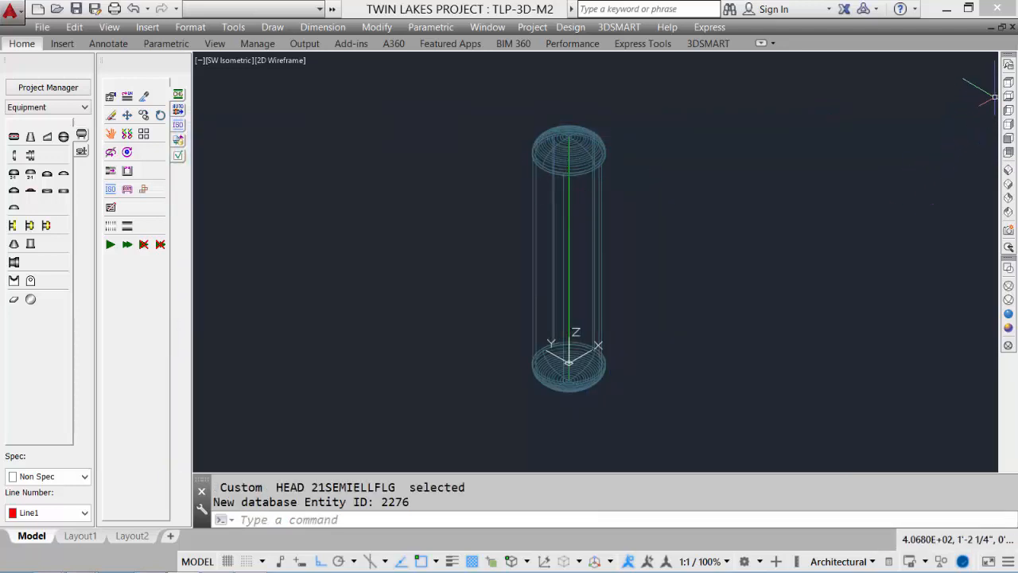
Inspect the vessel from the top, front and SE isometric views in Realistic and 2D Wireframe styles
{"action": "left_click", "coordinate": [1008, 83]}
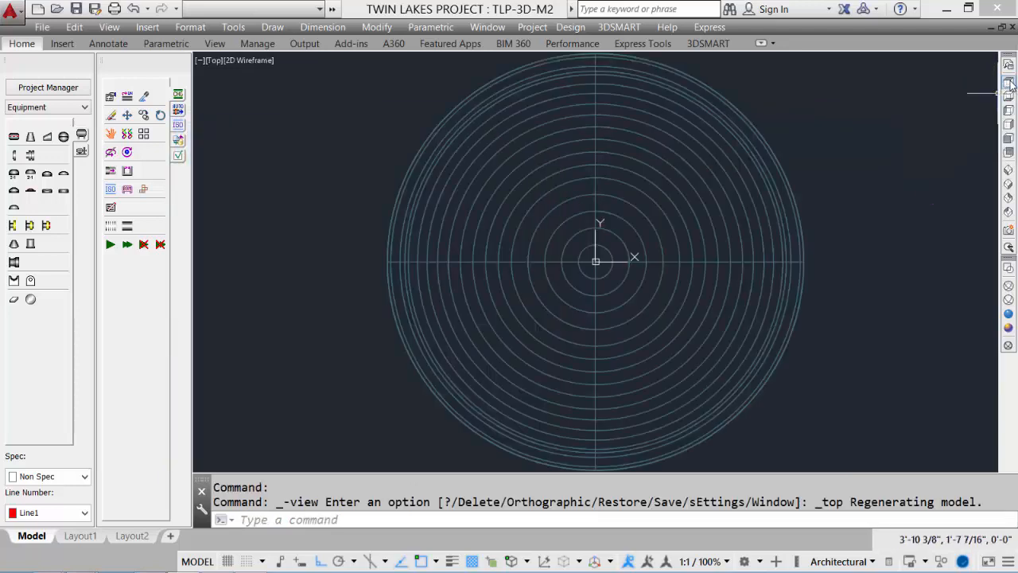
{"action": "left_click", "coordinate": [1009, 140]}
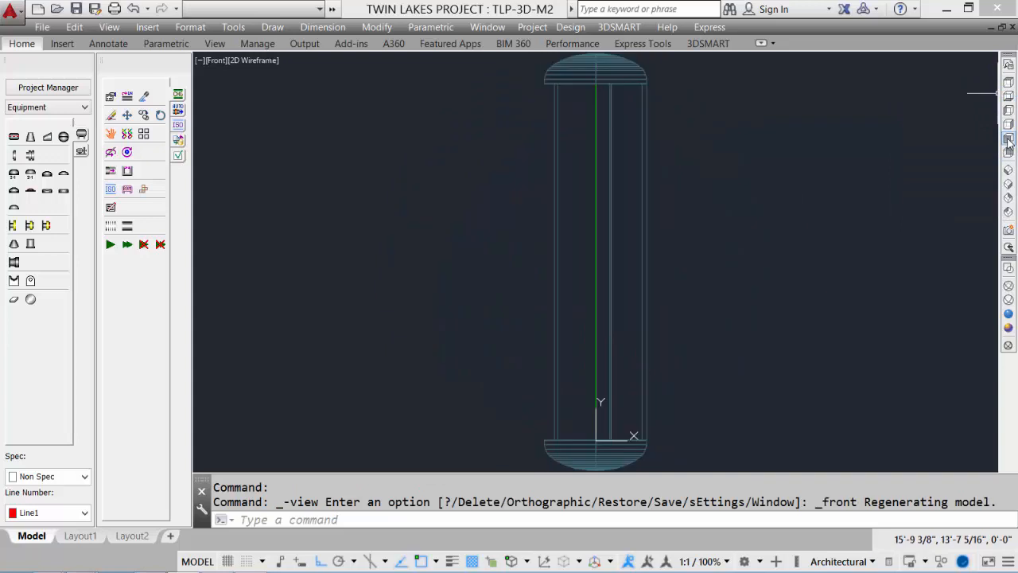
{"action": "left_click", "coordinate": [1008, 315]}
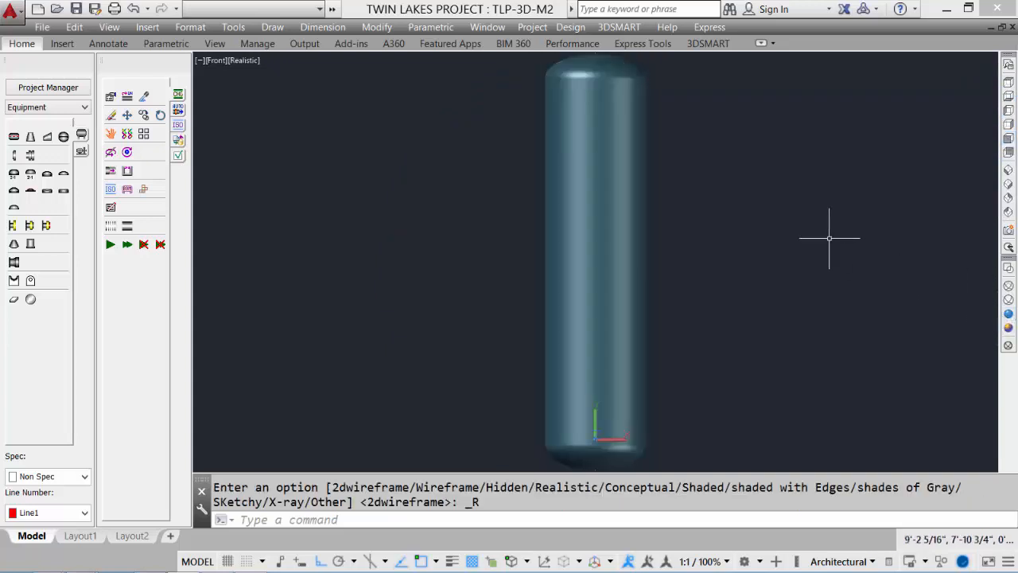
{"action": "scroll", "coordinate": [829, 227], "scroll_direction": "down", "scroll_amount": 1}
{"action": "left_click", "coordinate": [1008, 184]}
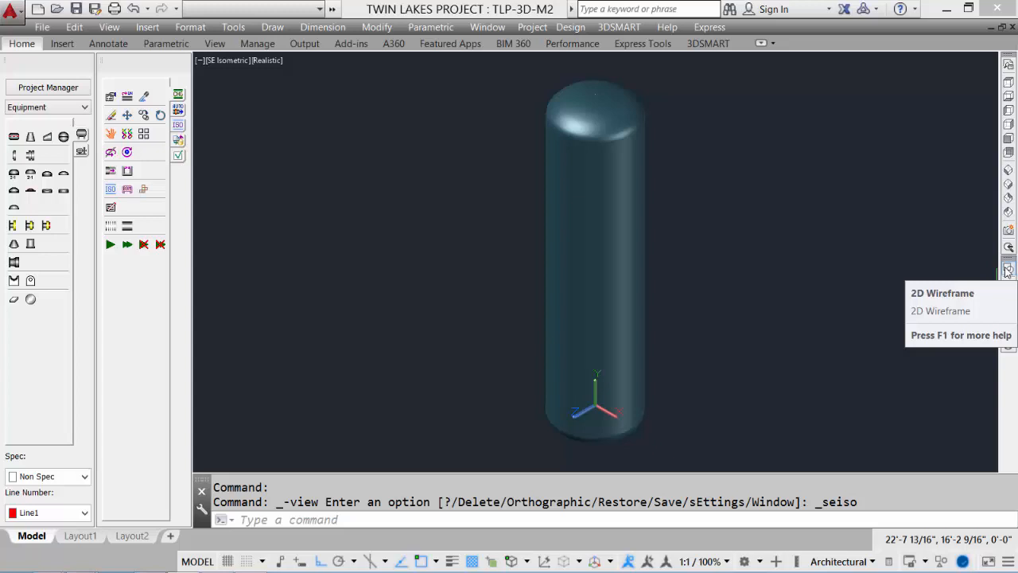
{"action": "left_click", "coordinate": [1007, 271]}
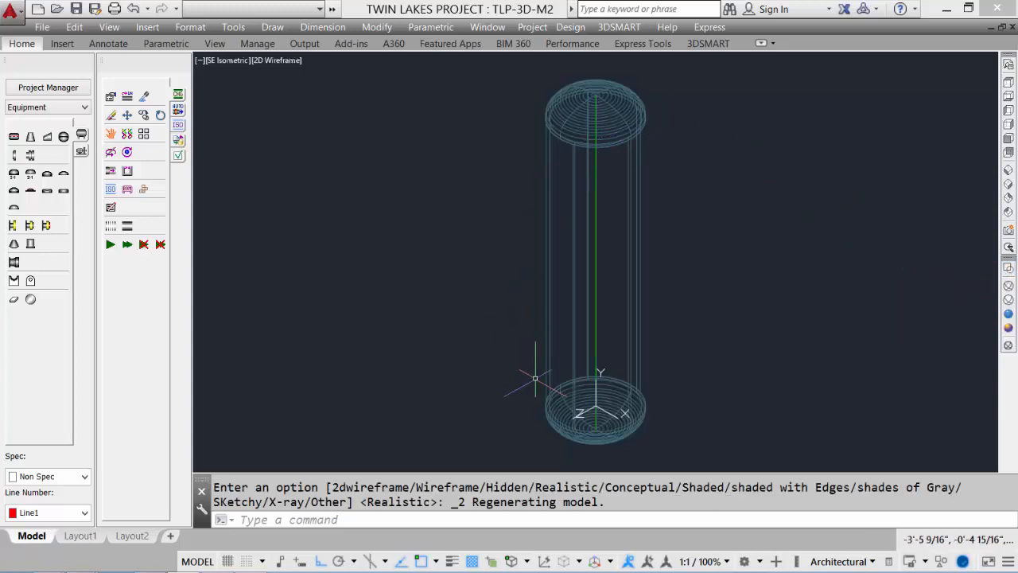
{"action": "middle_click_drag", "start_coordinate": [440, 251], "coordinate": [408, 223]}
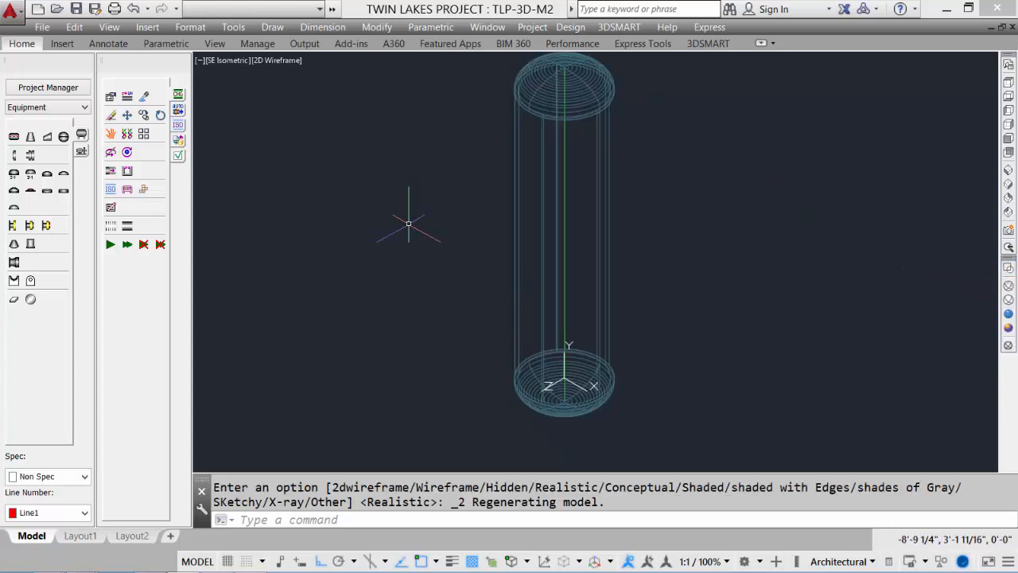
Attach a straight skirt to the bottom head with seam-to-bottom height 72 in and base diameter 60 in
{"action": "left_click", "coordinate": [31, 245]}
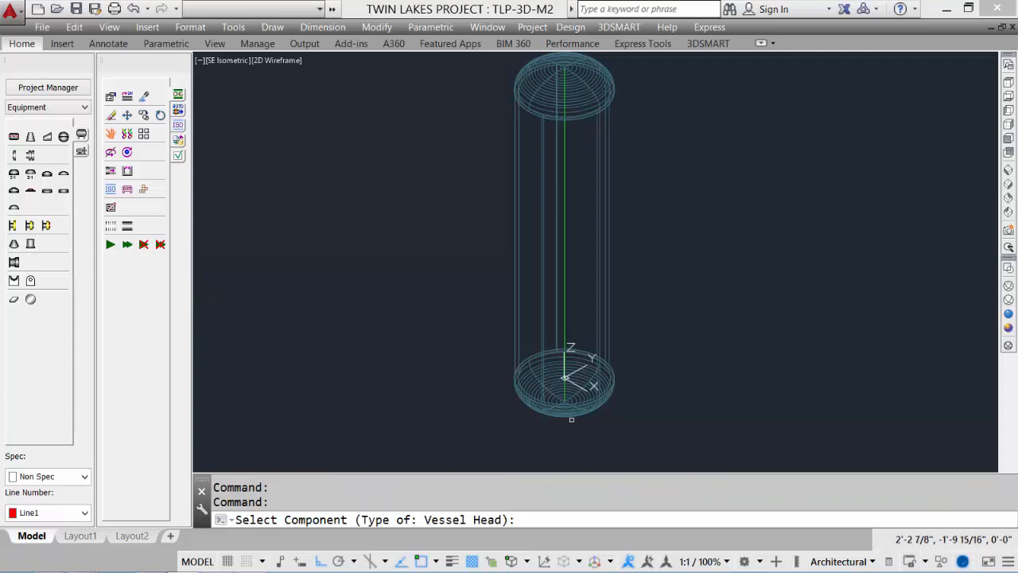
{"action": "left_click", "coordinate": [593, 386]}
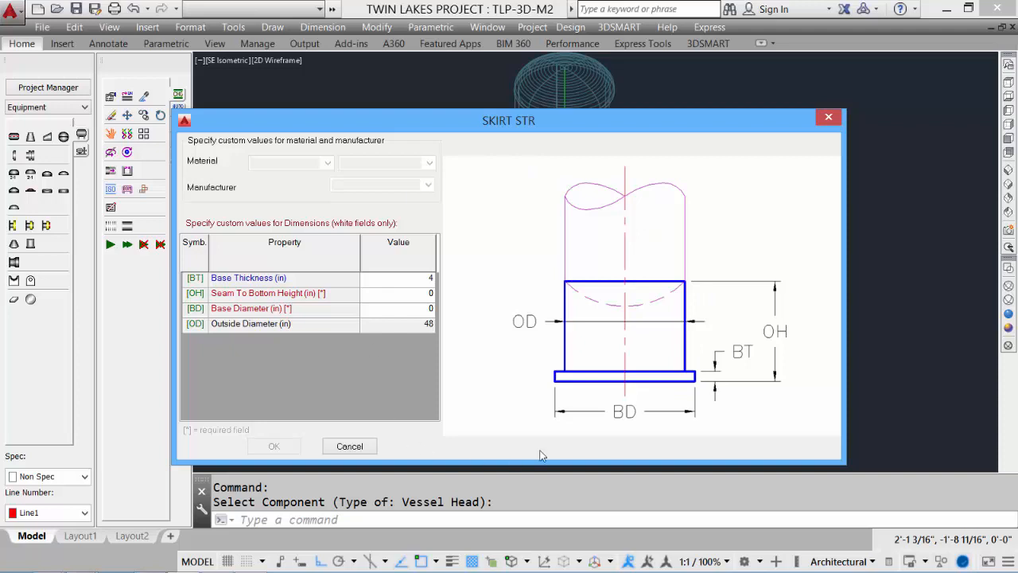
{"action": "left_click", "coordinate": [418, 299]}
{"action": "left_click", "coordinate": [422, 310]}
{"action": "type", "text": "60"}
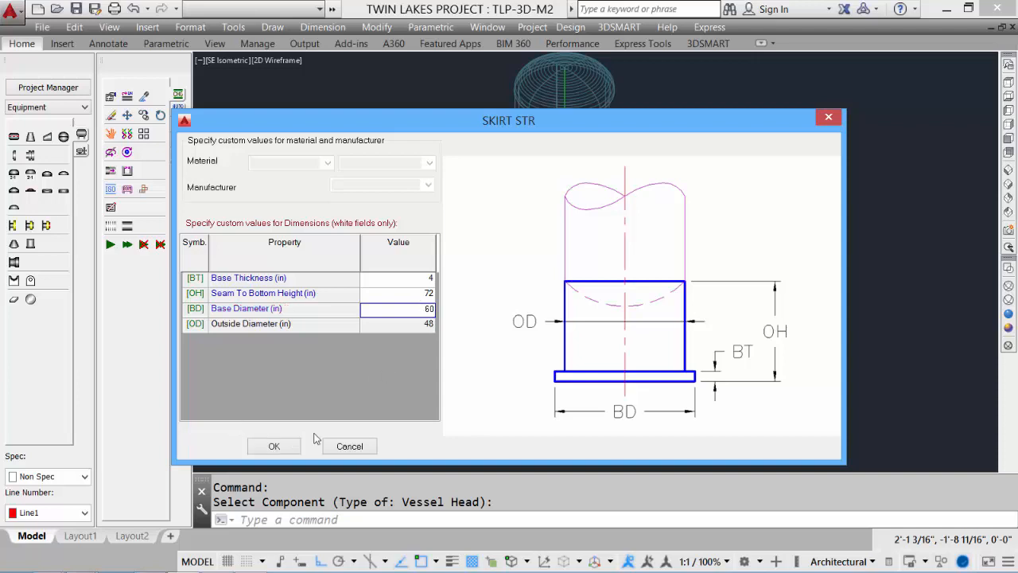
{"action": "left_click", "coordinate": [273, 447]}
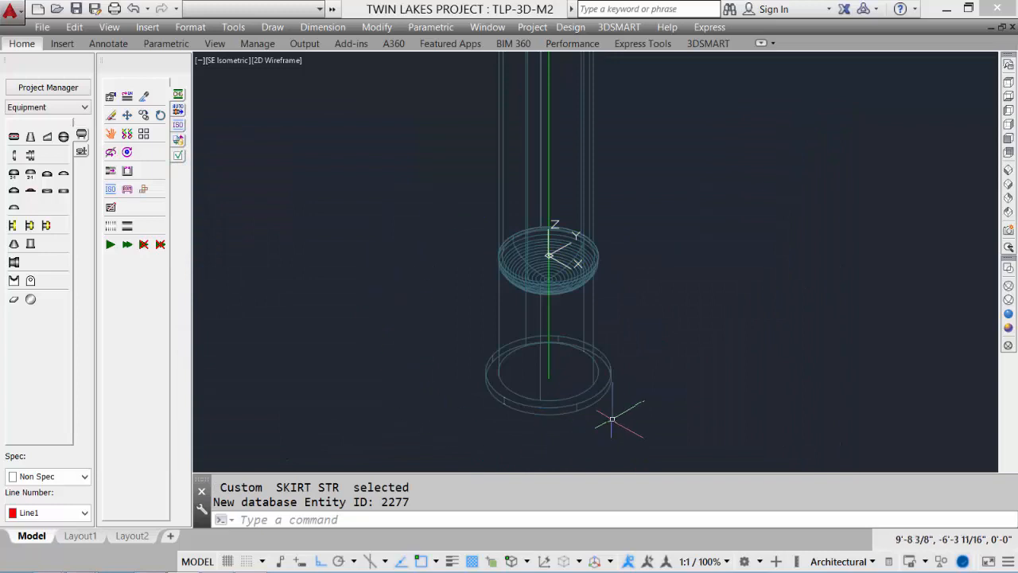
Preview the vessel in Realistic style, return to 2D Wireframe zoomed to extents, and save the drawing
{"action": "left_click", "coordinate": [1008, 312]}
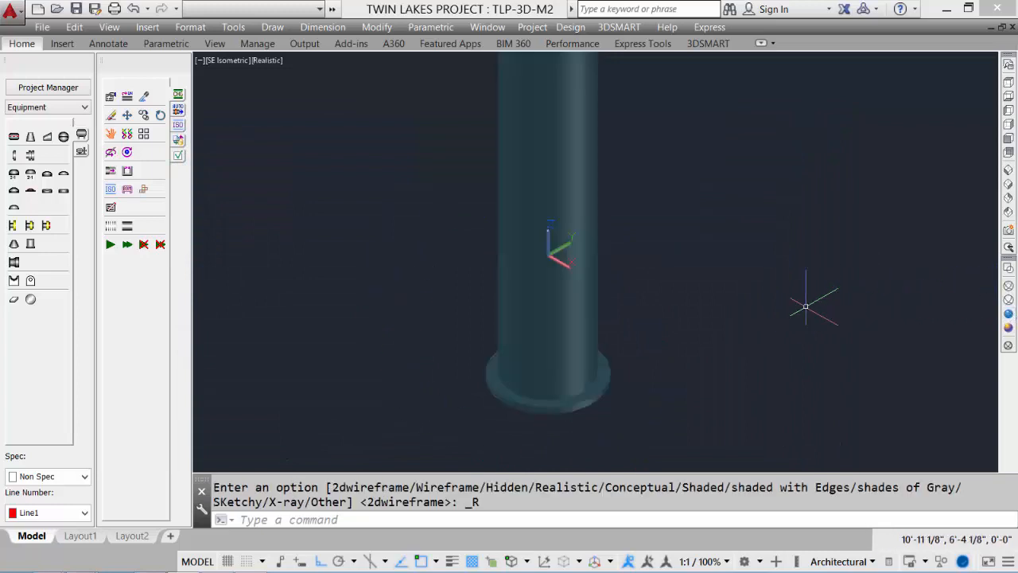
{"action": "middle_click_drag", "start_coordinate": [613, 325], "coordinate": [609, 302], "text": "shift"}
{"action": "left_click", "coordinate": [1009, 269]}
{"action": "middle_click", "coordinate": [707, 338]}
{"action": "middle_click", "coordinate": [707, 338]}
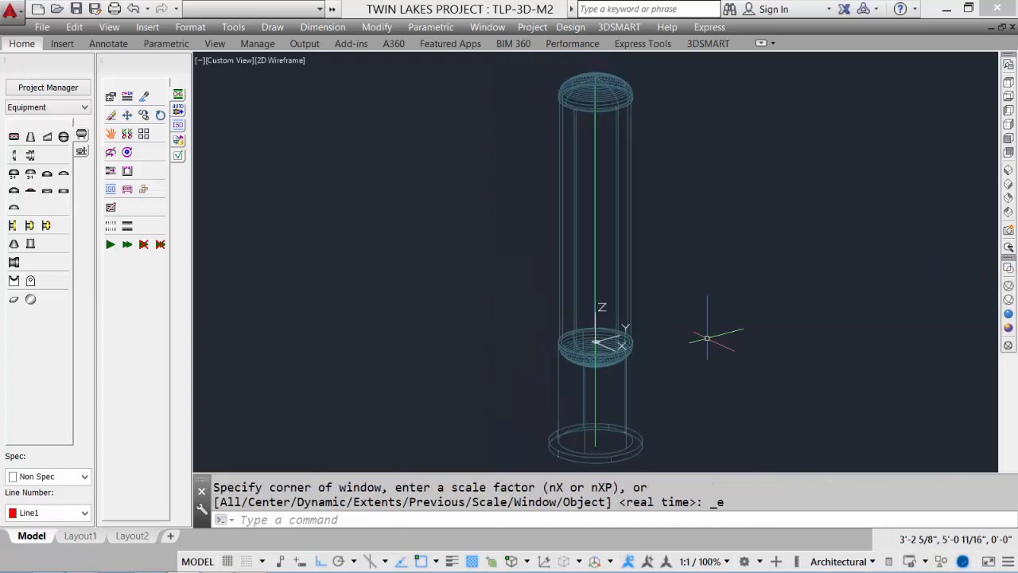
{"action": "left_click", "coordinate": [77, 9]}
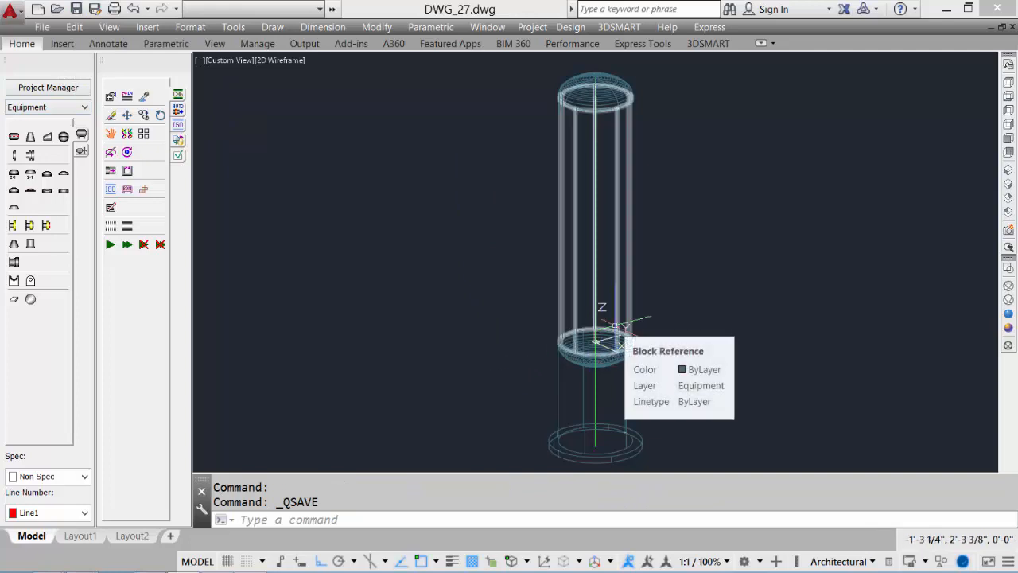
Insert a 6 in 150# RF nozzle on the shell at the default 8' insertion height
{"action": "left_click", "coordinate": [30, 226]}
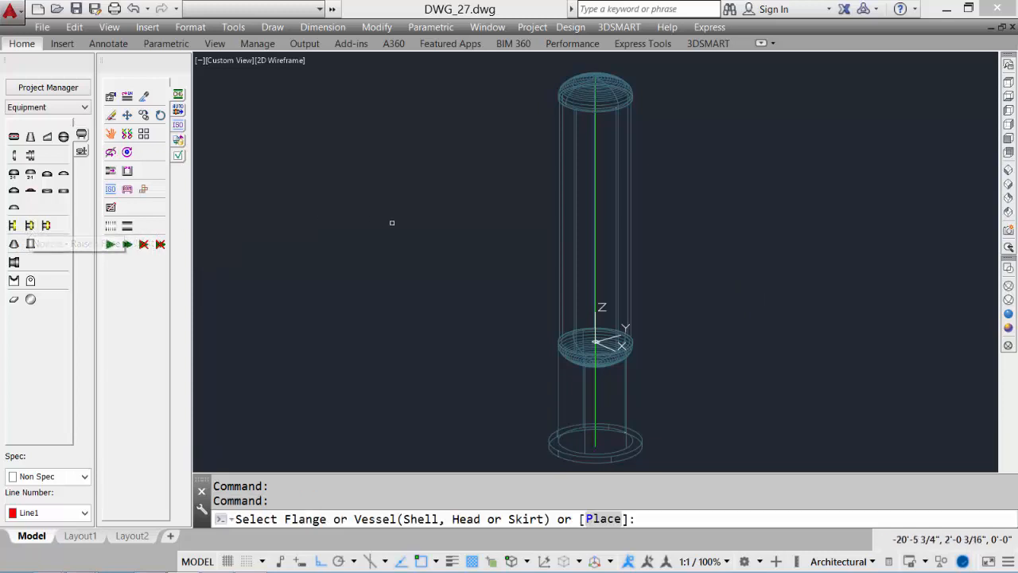
{"action": "left_click", "coordinate": [594, 273]}
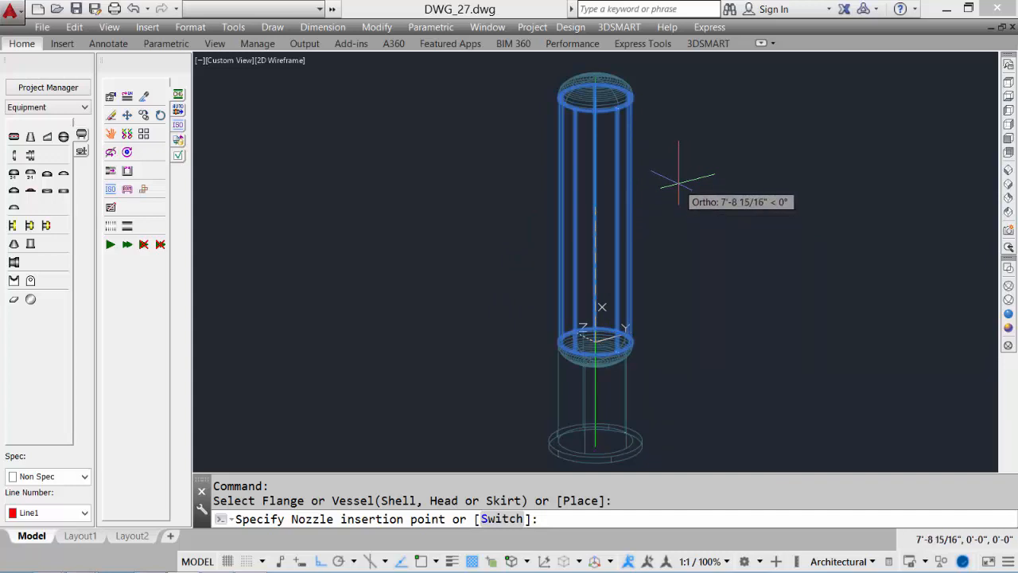
{"action": "key", "text": "Return"}
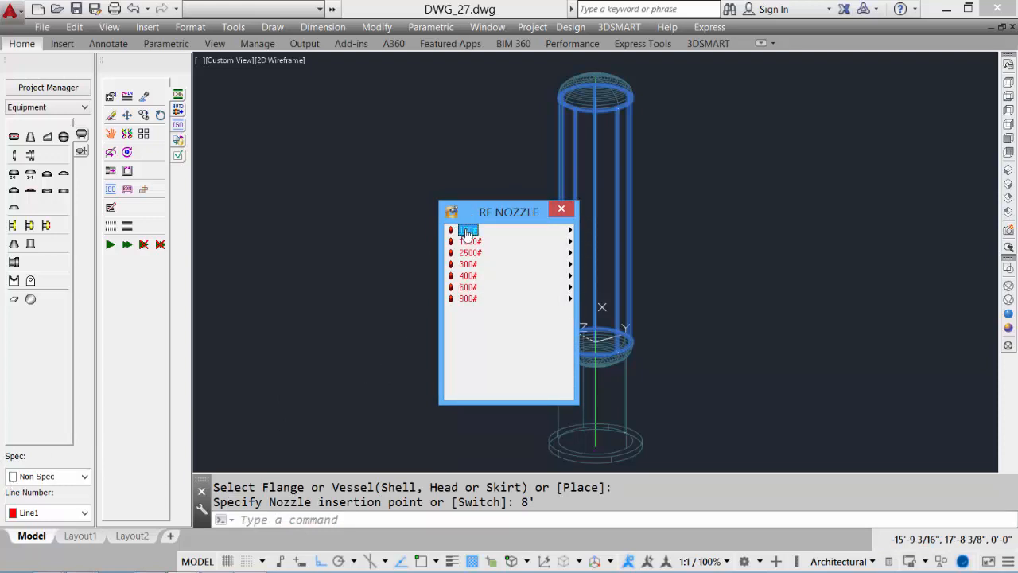
{"action": "mouse_move", "coordinate": [468, 231]}
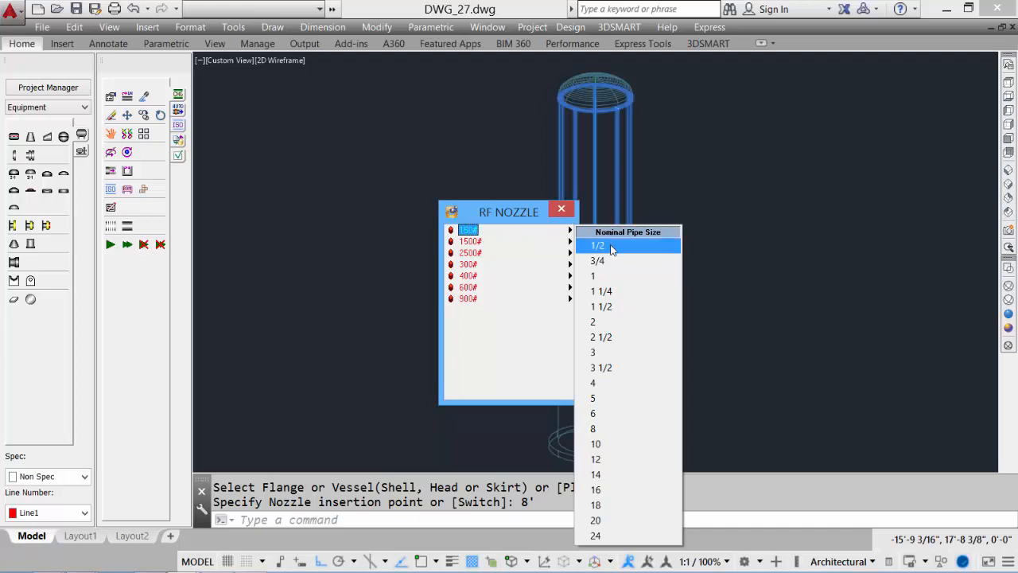
{"action": "left_click", "coordinate": [615, 412]}
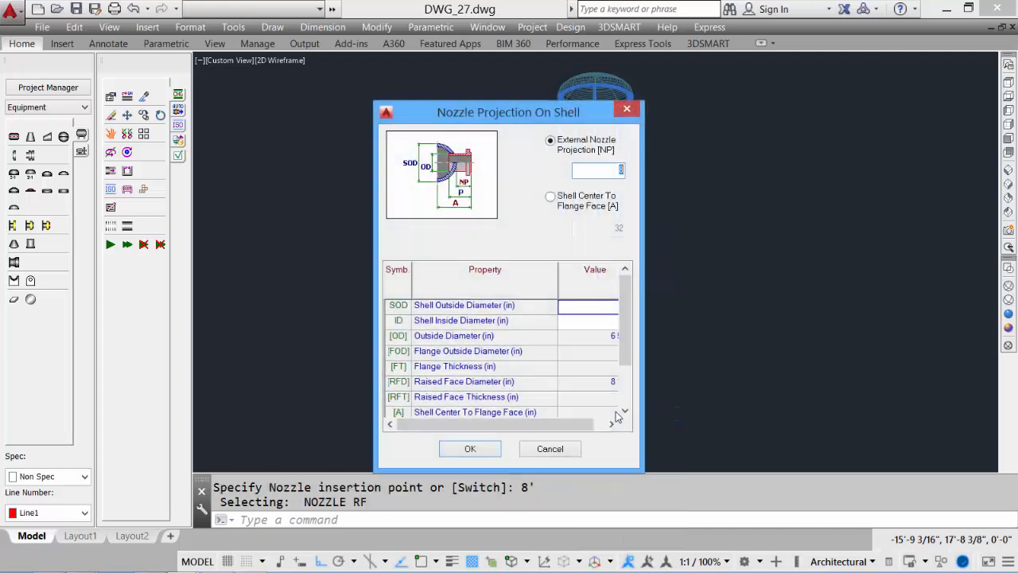
{"action": "left_click_drag", "start_coordinate": [493, 426], "coordinate": [505, 427]}
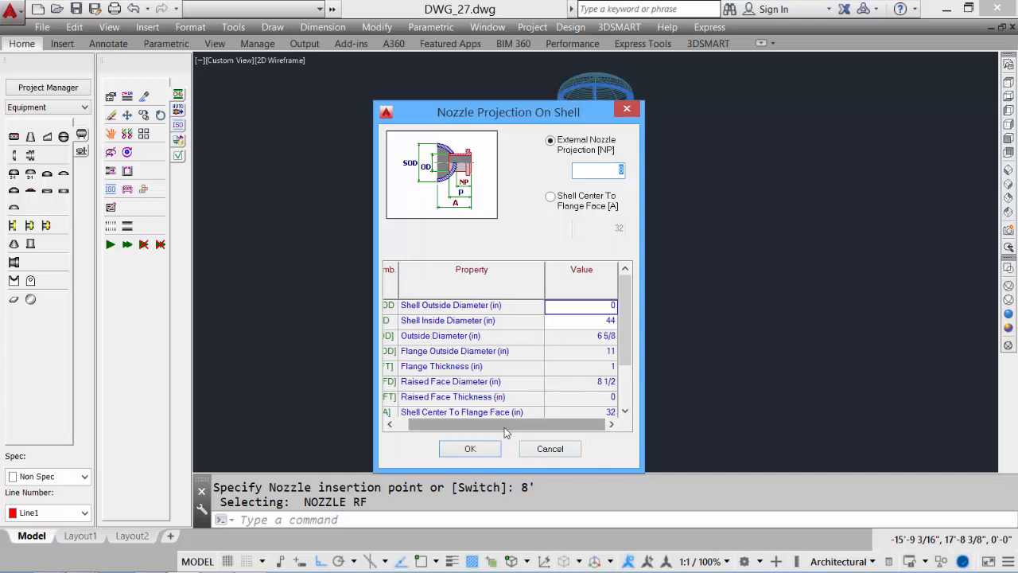
{"action": "left_click", "coordinate": [486, 452]}
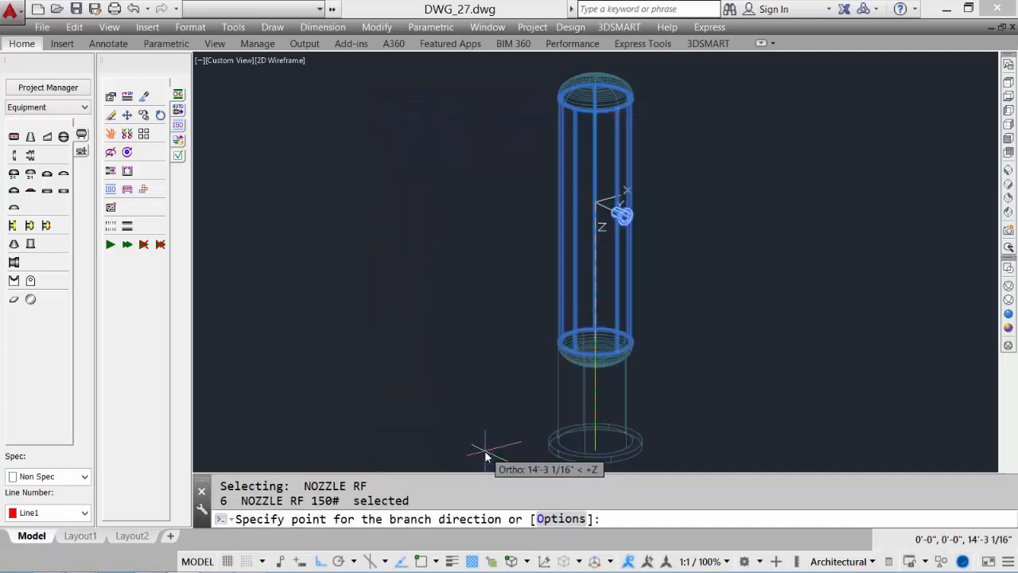
Set the shell nozzle's branch direction and finish placing it
{"action": "left_click", "coordinate": [739, 161]}
{"action": "left_click", "coordinate": [489, 150]}
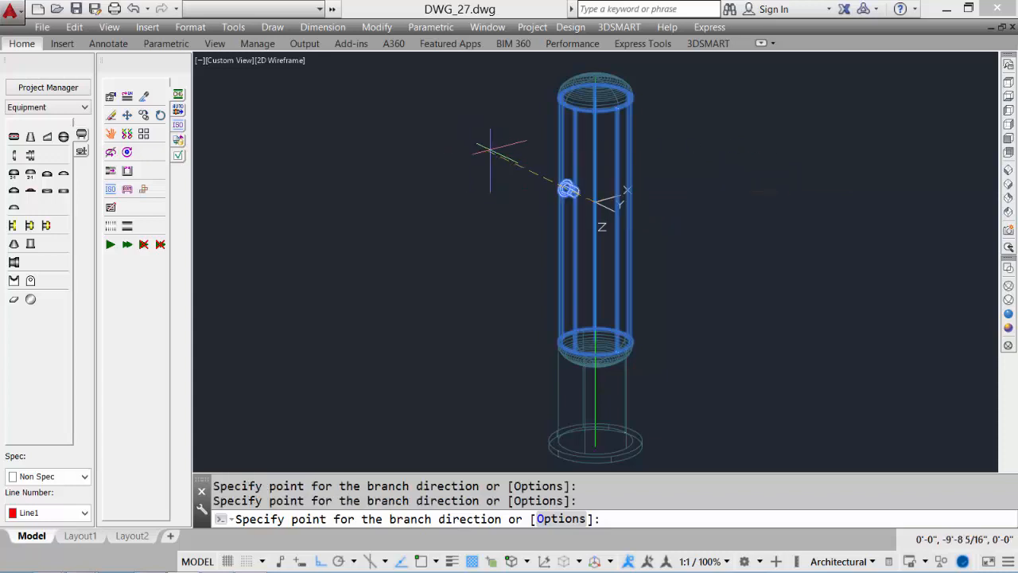
{"action": "left_click", "coordinate": [480, 268]}
{"action": "left_click", "coordinate": [766, 294]}
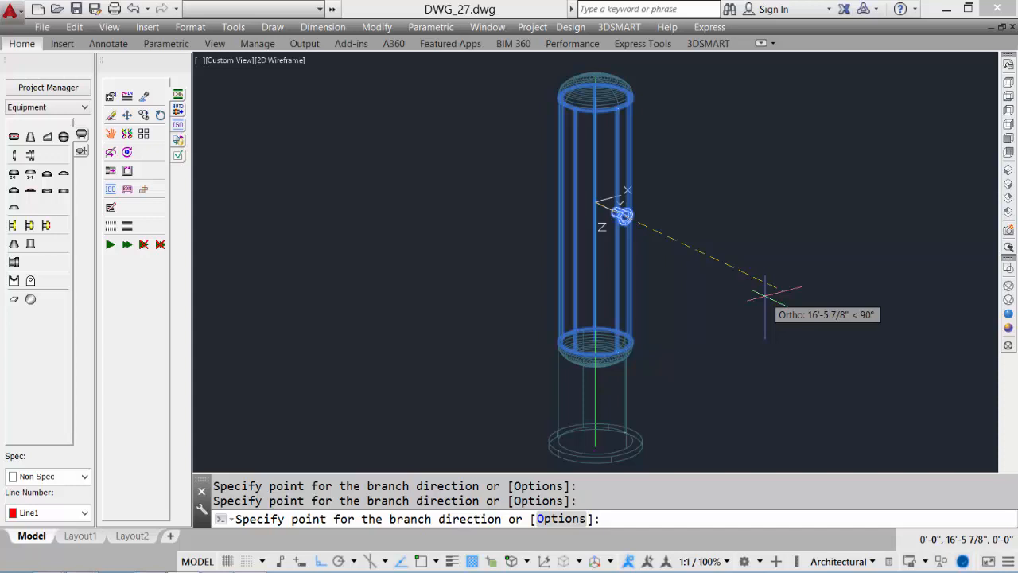
{"action": "key", "text": "Return"}
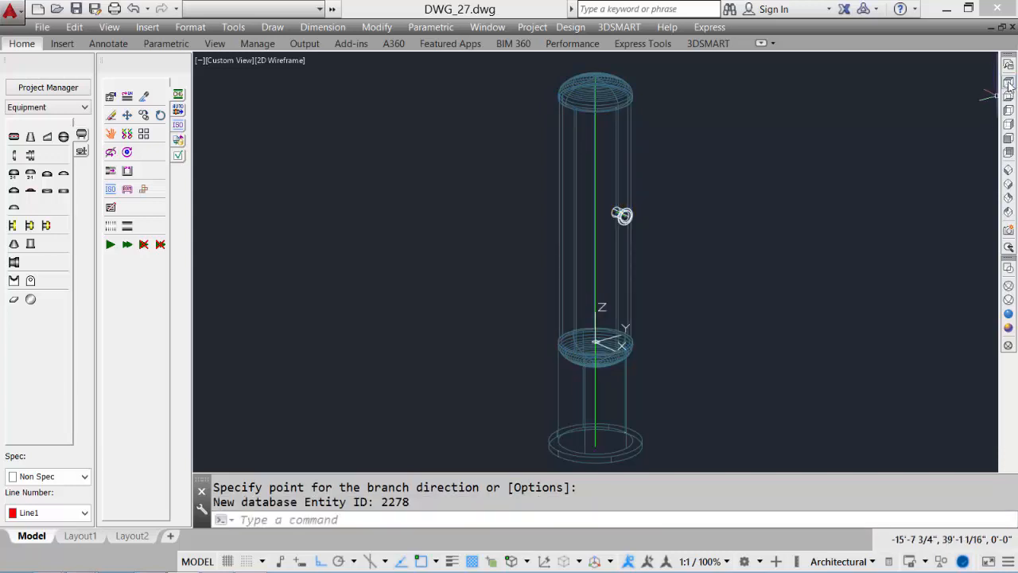
Check the vessel and new nozzle from the top, front and SE isometric views
{"action": "left_click", "coordinate": [1008, 85]}
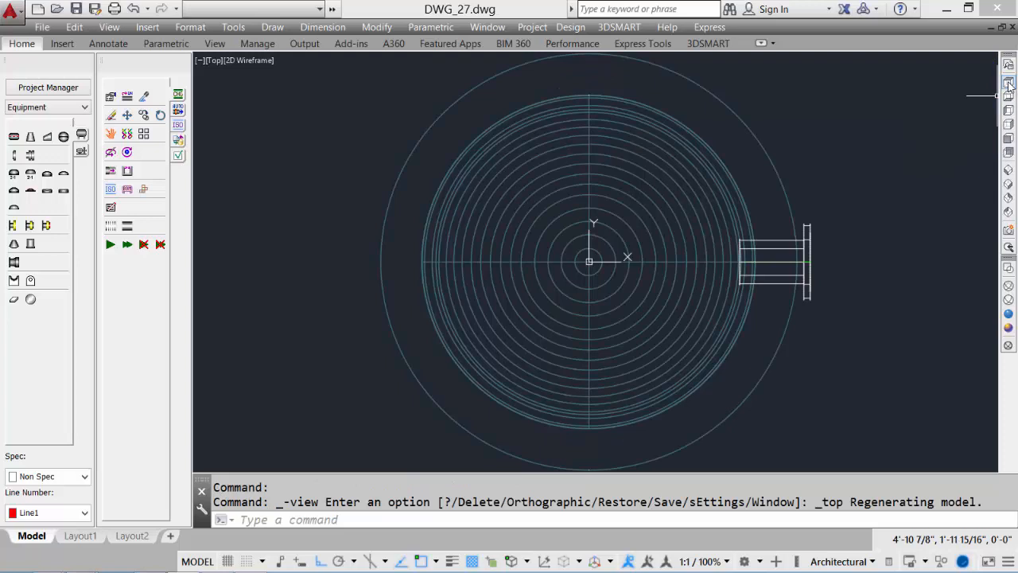
{"action": "left_click", "coordinate": [1009, 138]}
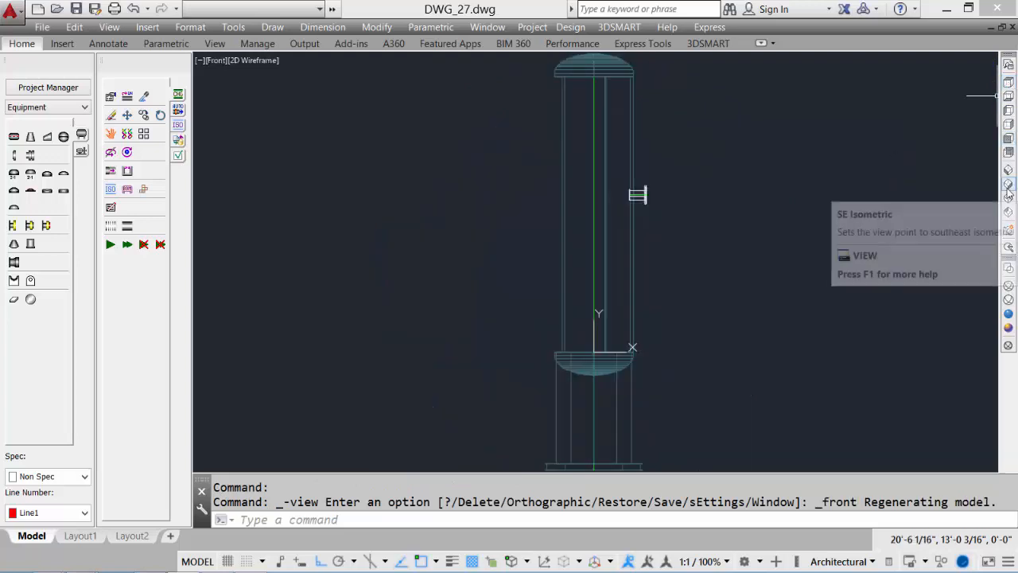
{"action": "left_click", "coordinate": [1009, 183]}
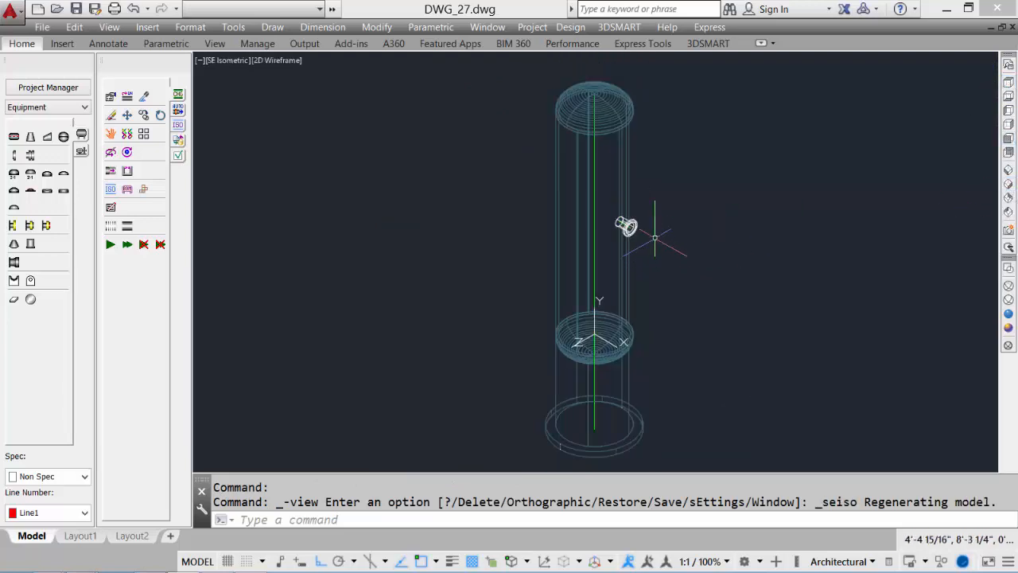
Place a 4 in 150# RF nozzle on the top of the upper head
{"action": "scroll", "coordinate": [660, 215], "scroll_direction": "up", "scroll_amount": 2}
{"action": "left_click", "coordinate": [29, 226]}
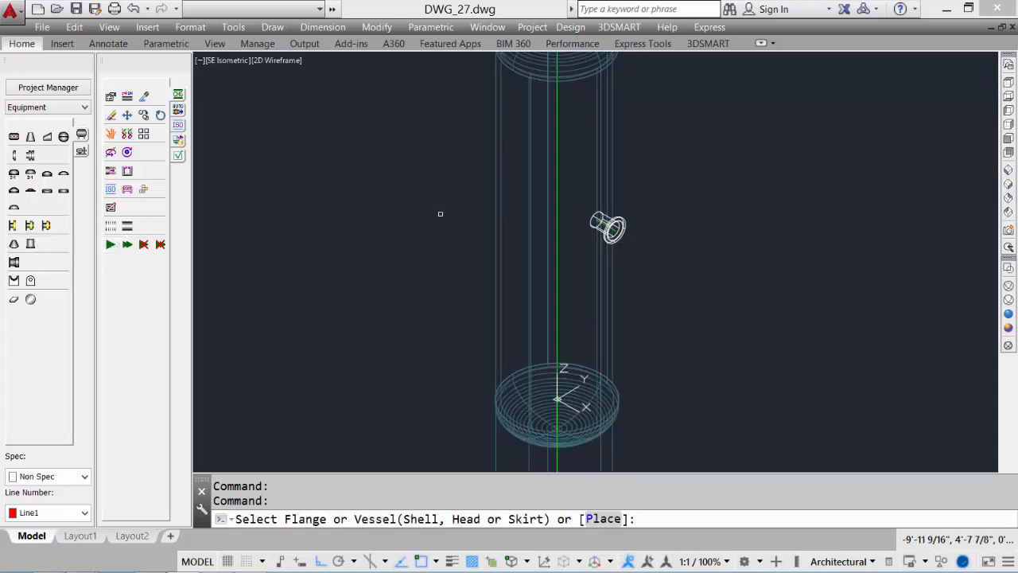
{"action": "middle_click_drag", "start_coordinate": [438, 212], "coordinate": [464, 369]}
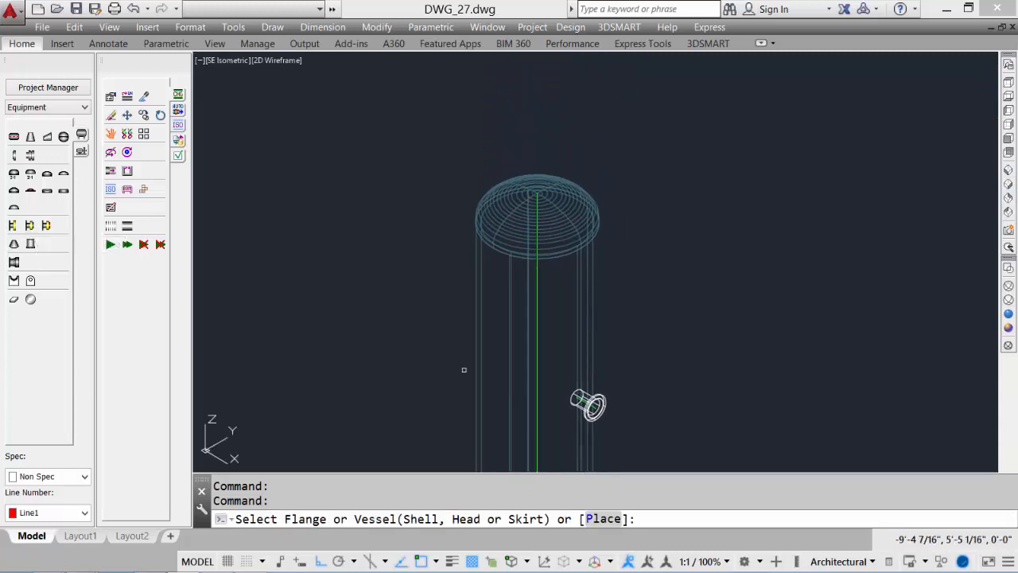
{"action": "left_click", "coordinate": [576, 204]}
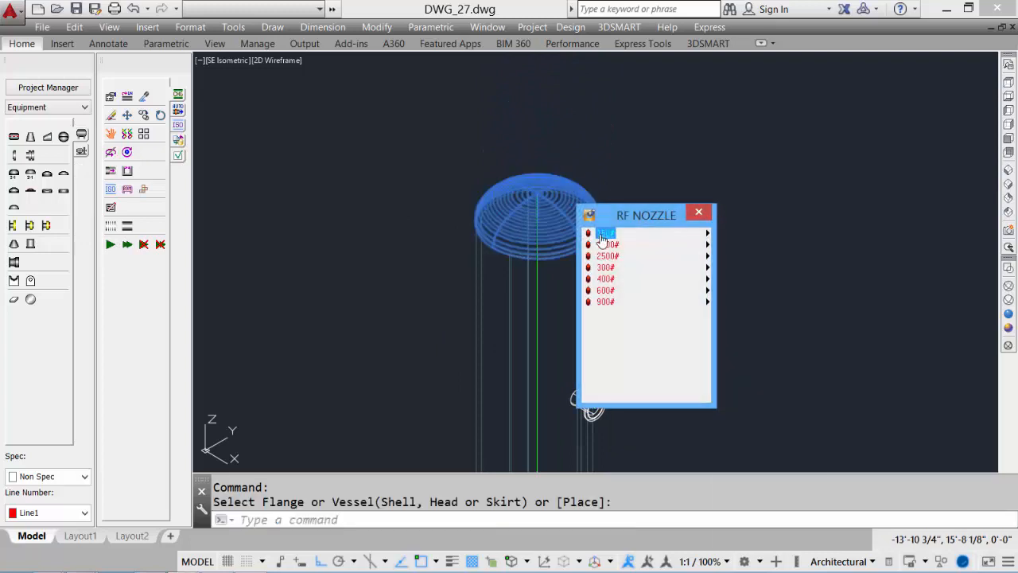
{"action": "mouse_move", "coordinate": [603, 238]}
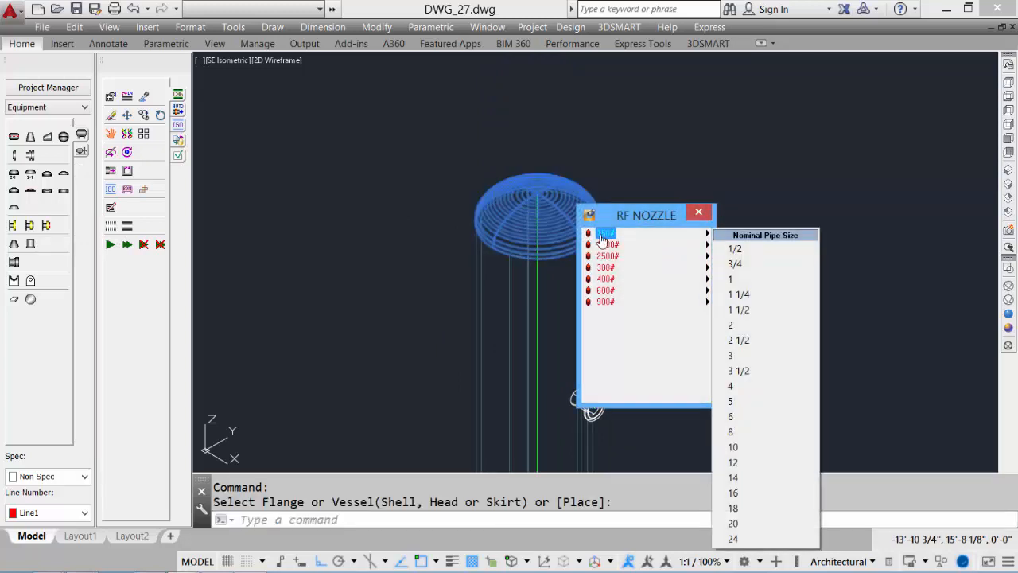
{"action": "left_click", "coordinate": [752, 386]}
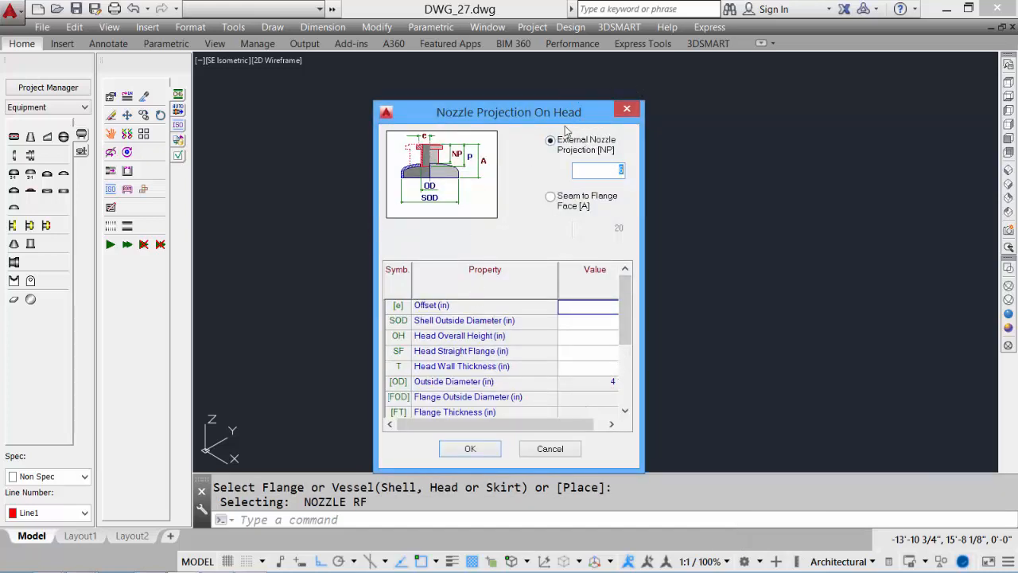
{"action": "left_click_drag", "start_coordinate": [522, 428], "coordinate": [493, 426]}
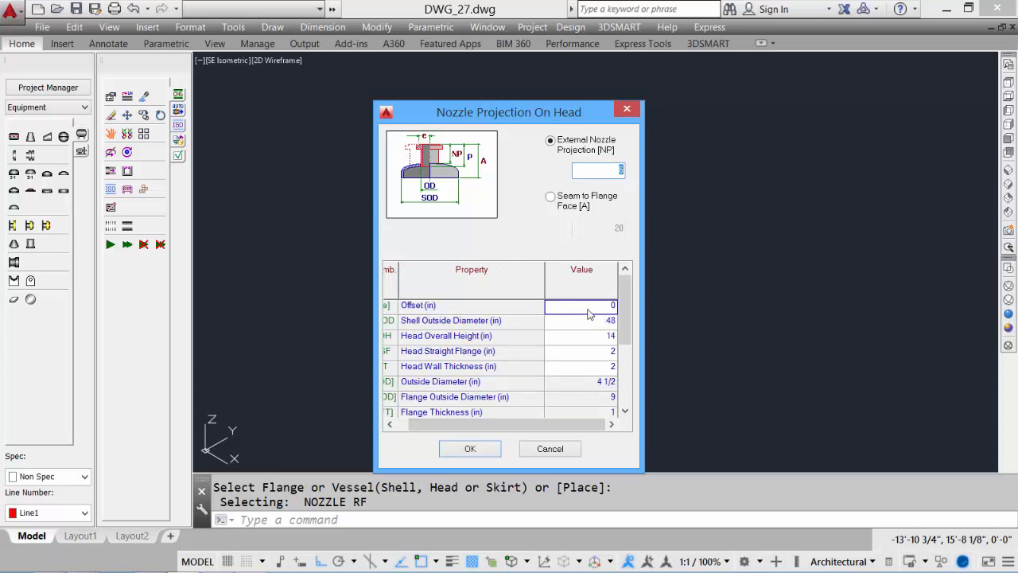
{"action": "left_click", "coordinate": [472, 450]}
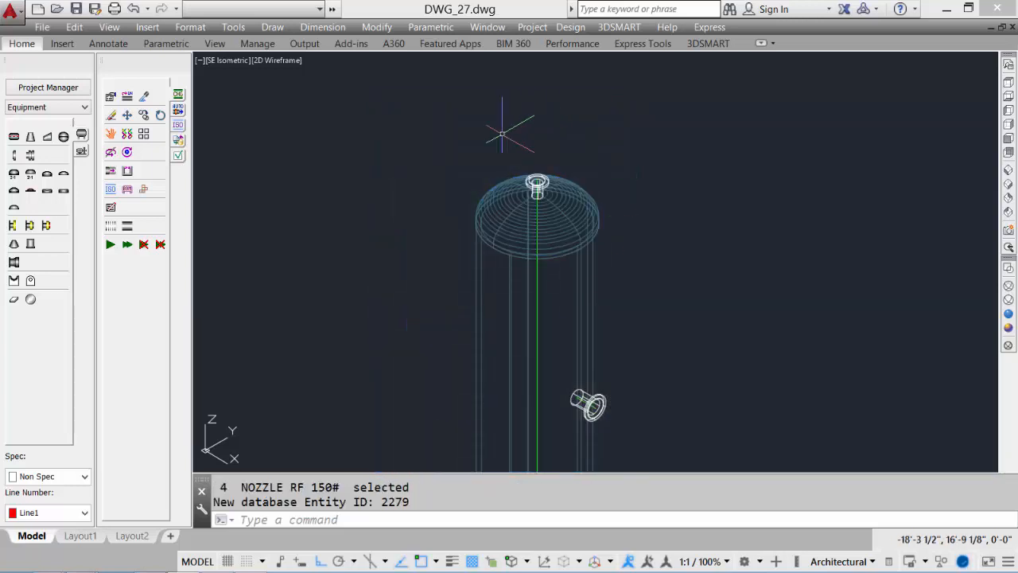
Insert a 4 in 150# RF nozzle on the skirt at an insertion height of 4'
{"action": "scroll", "coordinate": [659, 228], "scroll_direction": "down", "scroll_amount": 2}
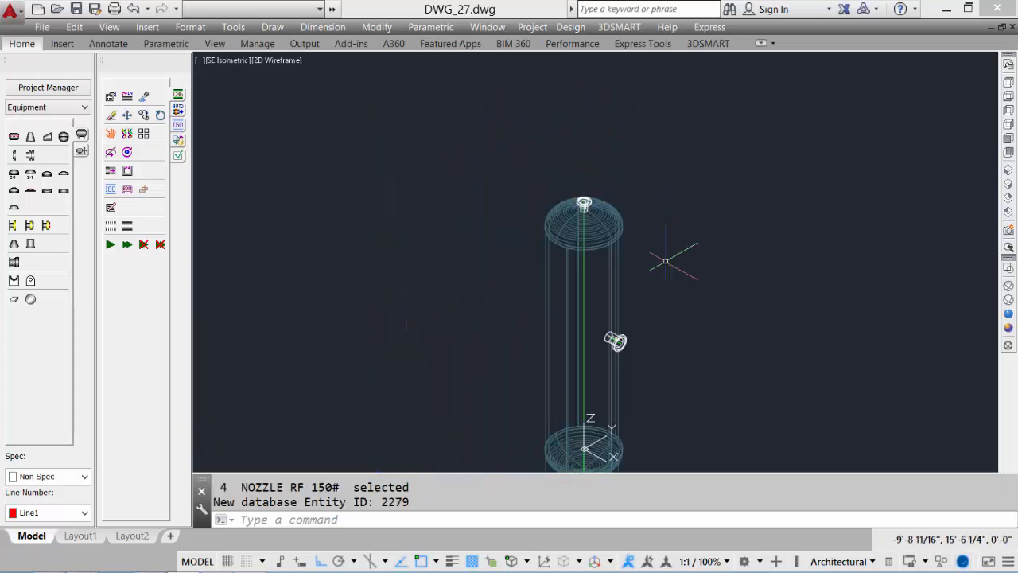
{"action": "middle_click_drag", "start_coordinate": [683, 287], "coordinate": [659, 140]}
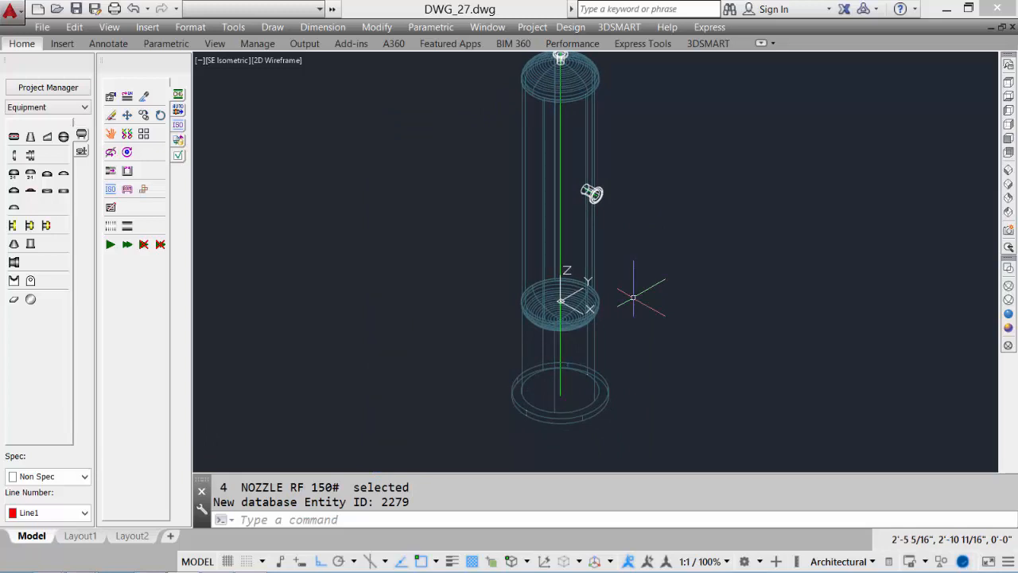
{"action": "left_click", "coordinate": [30, 227]}
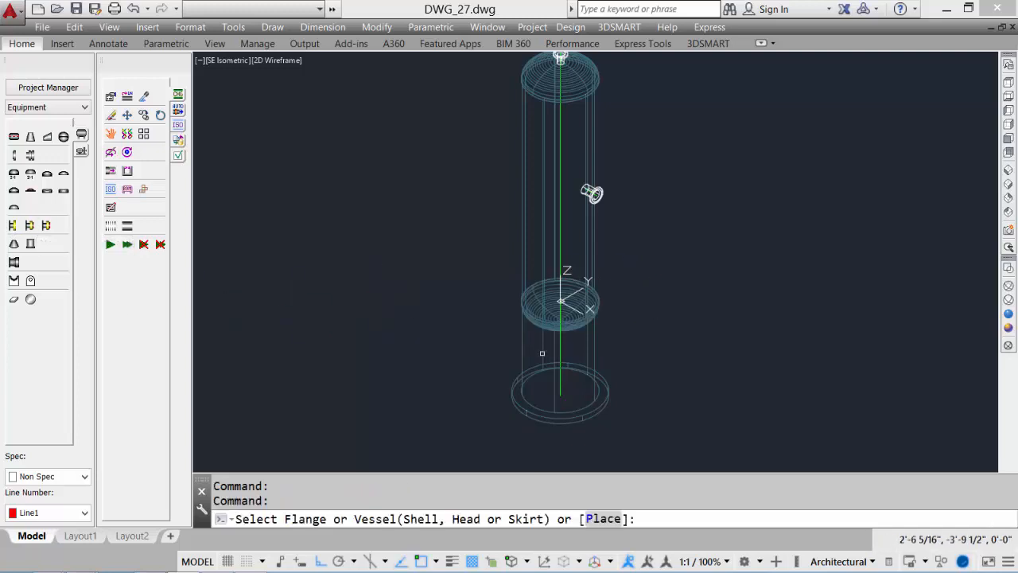
{"action": "left_click", "coordinate": [521, 362]}
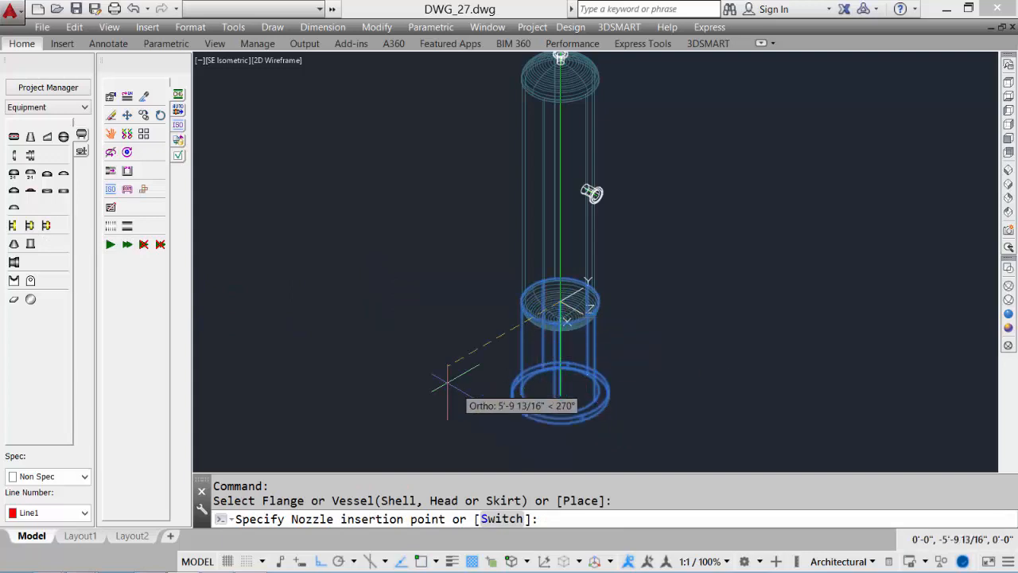
{"action": "mouse_move", "coordinate": [616, 422]}
{"action": "middle_mouse_down"}
{"action": "mouse_move", "coordinate": [629, 346]}
{"action": "mouse_move", "coordinate": [620, 326]}
{"action": "middle_mouse_up"}
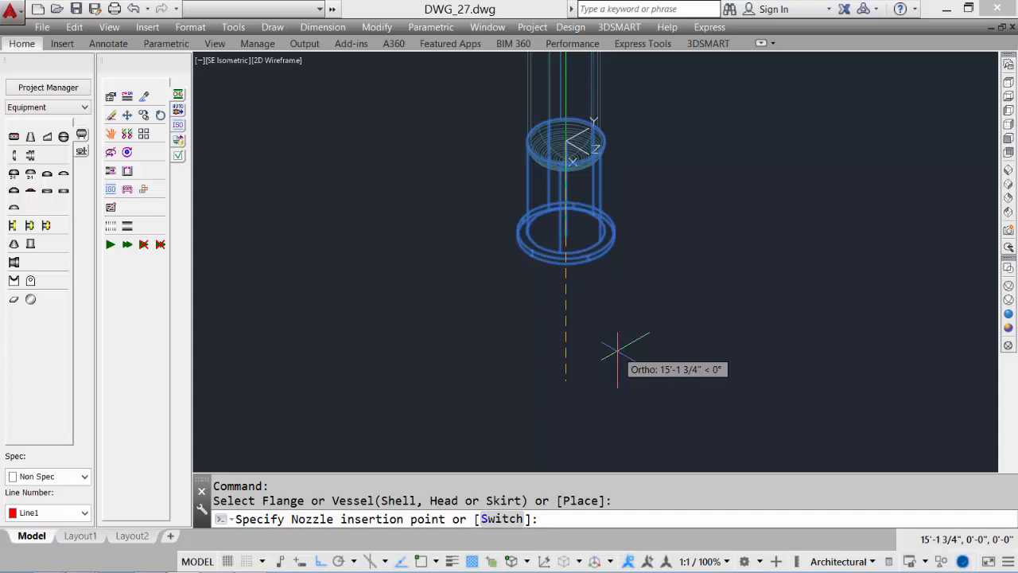
{"action": "type", "text": "4'"}
{"action": "key", "text": "Return"}
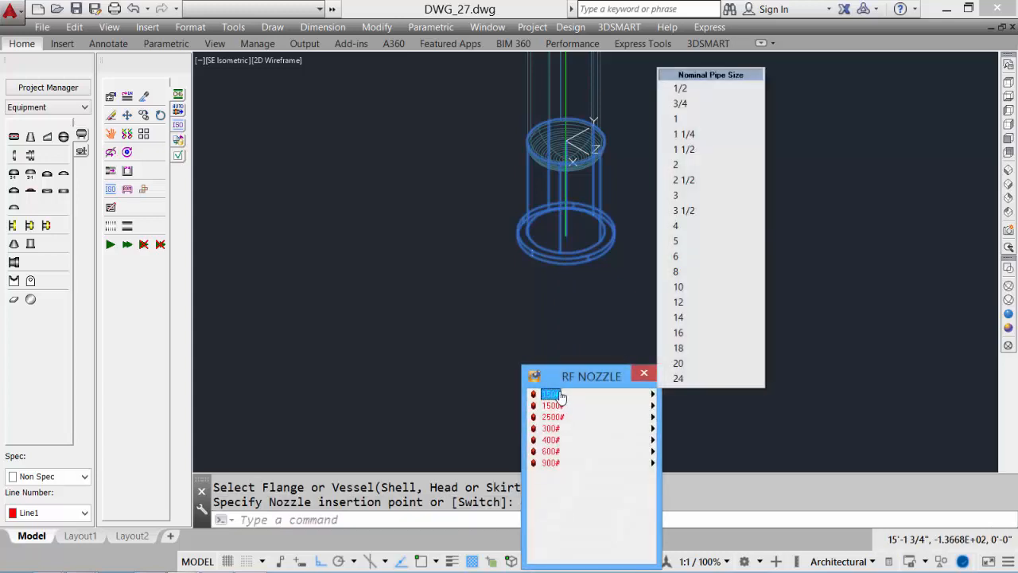
{"action": "left_click", "coordinate": [730, 227]}
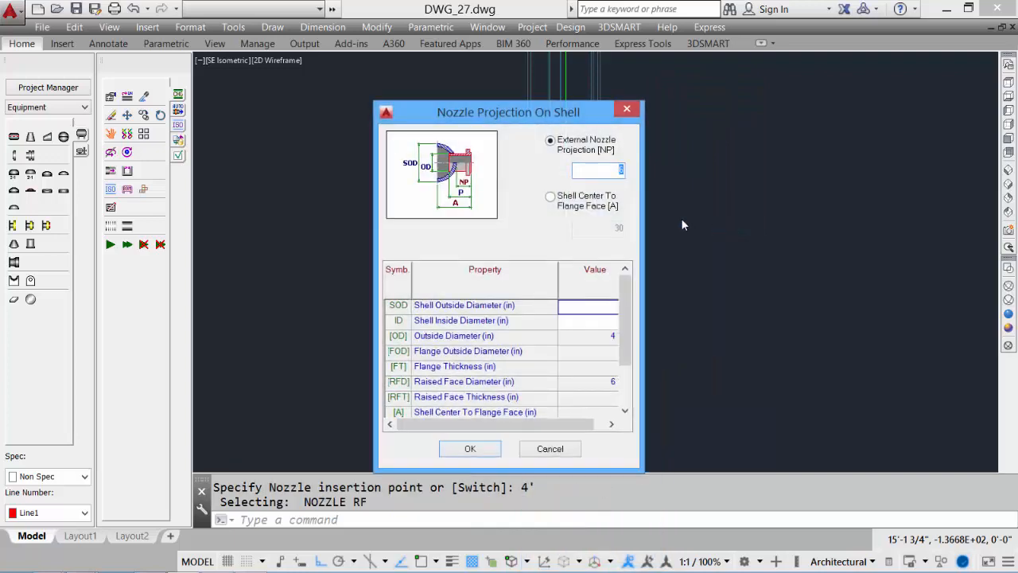
{"action": "left_click", "coordinate": [470, 449]}
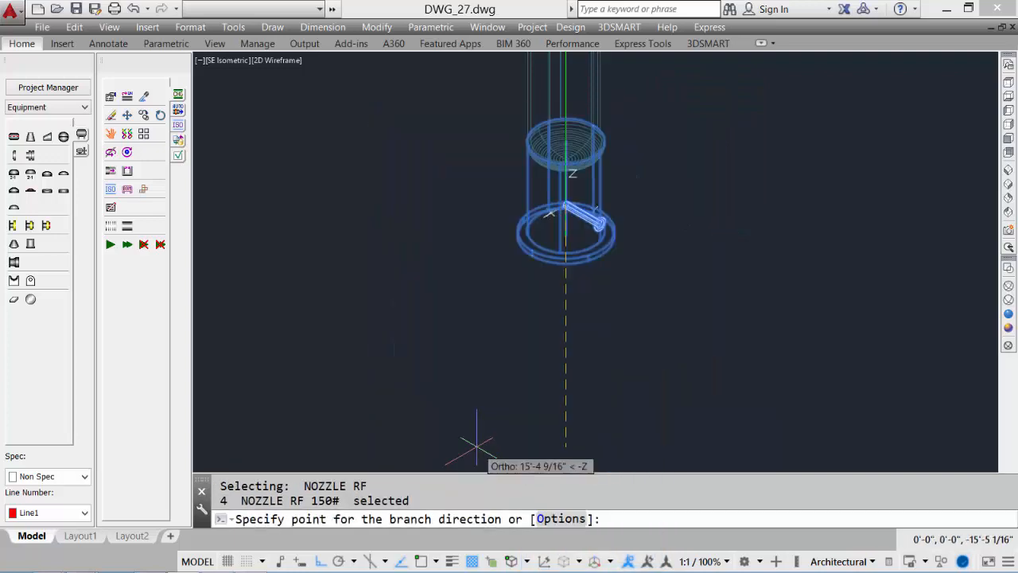
Rotate the skirt nozzle 45 degrees using the branch direction options
{"action": "left_click", "coordinate": [433, 280]}
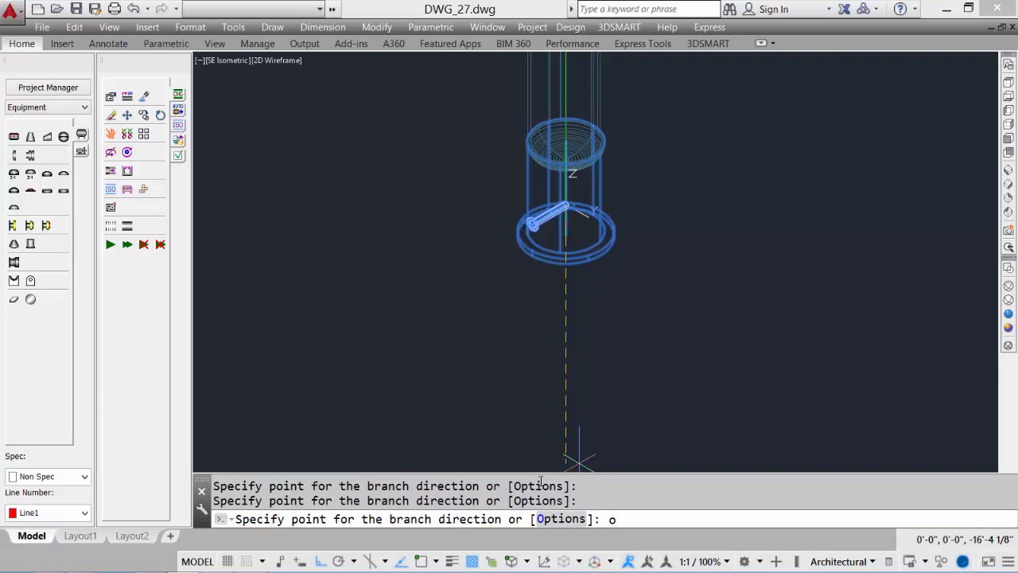
{"action": "type", "text": "o"}
{"action": "key", "text": "Return"}
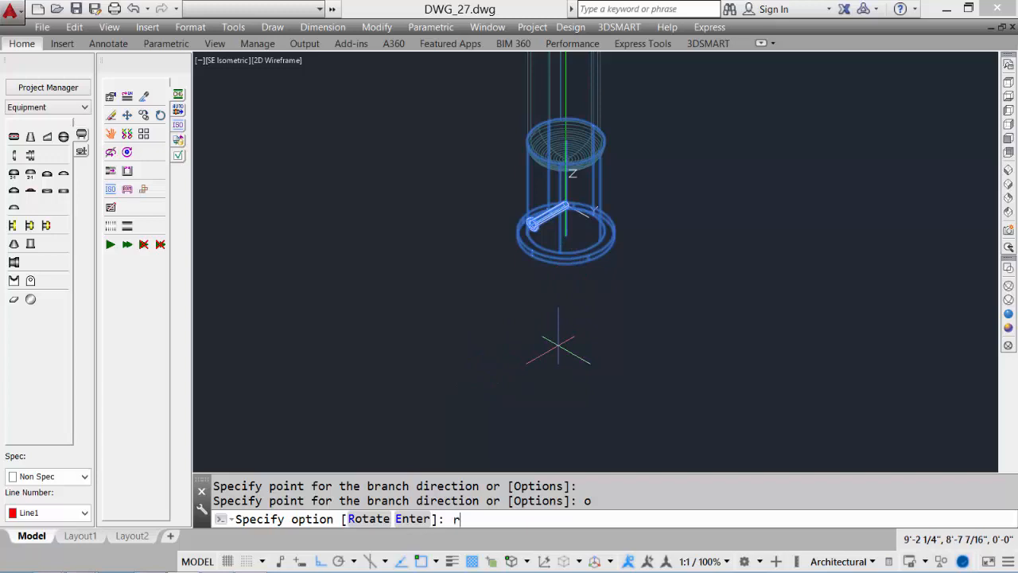
{"action": "type", "text": "r"}
{"action": "key", "text": "Return"}
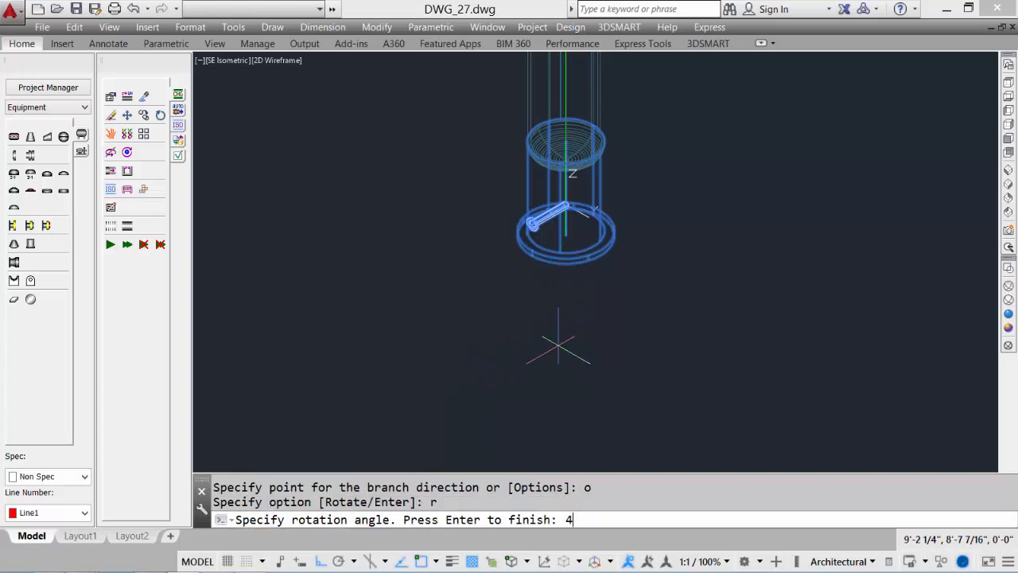
{"action": "type", "text": "45"}
{"action": "key", "text": "Return"}
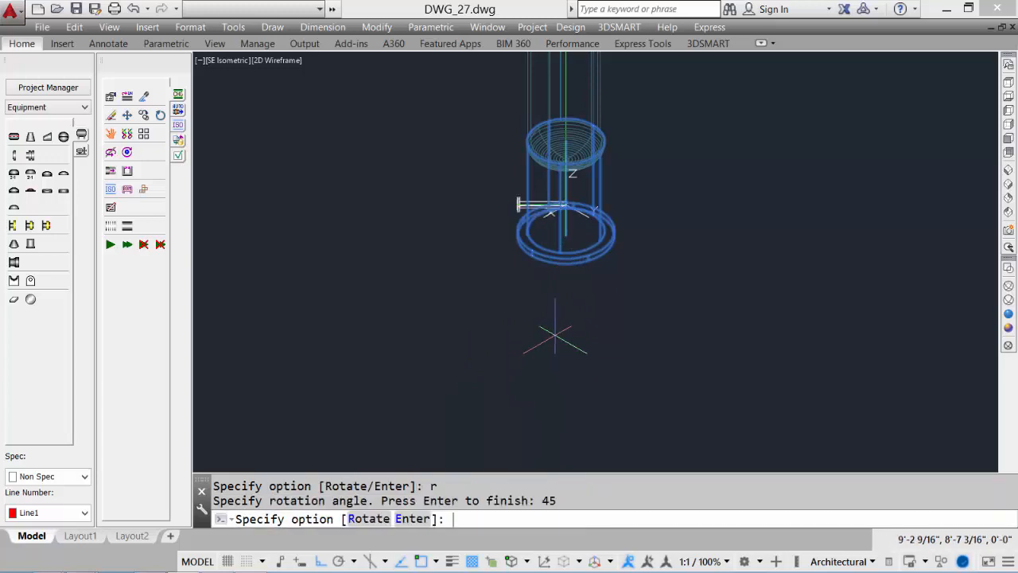
Rotate the skirt nozzle by -90 and then 45 degrees, and finish placing it
{"action": "type", "text": "-90"}
{"action": "key", "text": "Return"}
{"action": "type", "text": "r"}
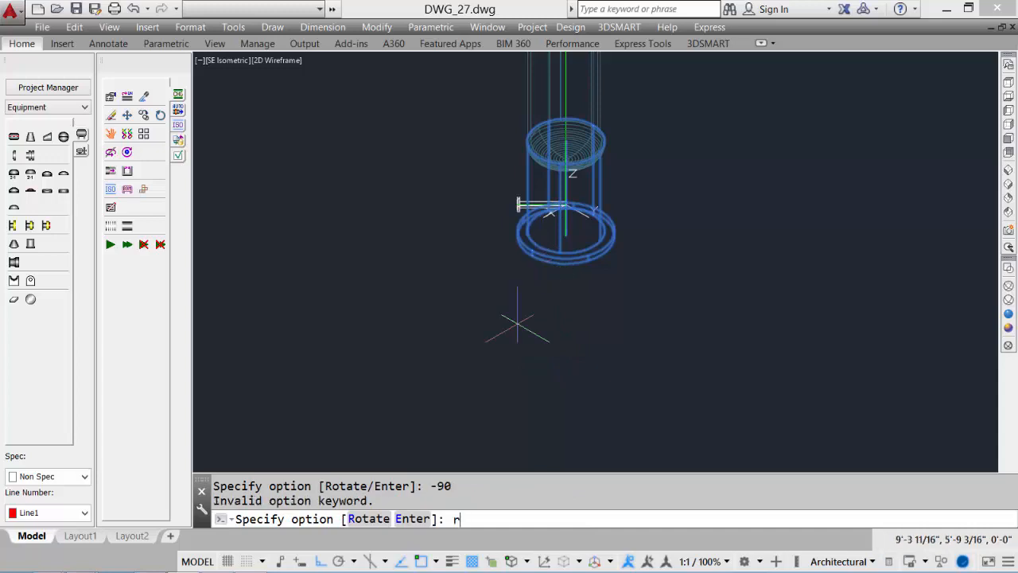
{"action": "key", "text": "Return"}
{"action": "type", "text": "-90"}
{"action": "key", "text": "Return"}
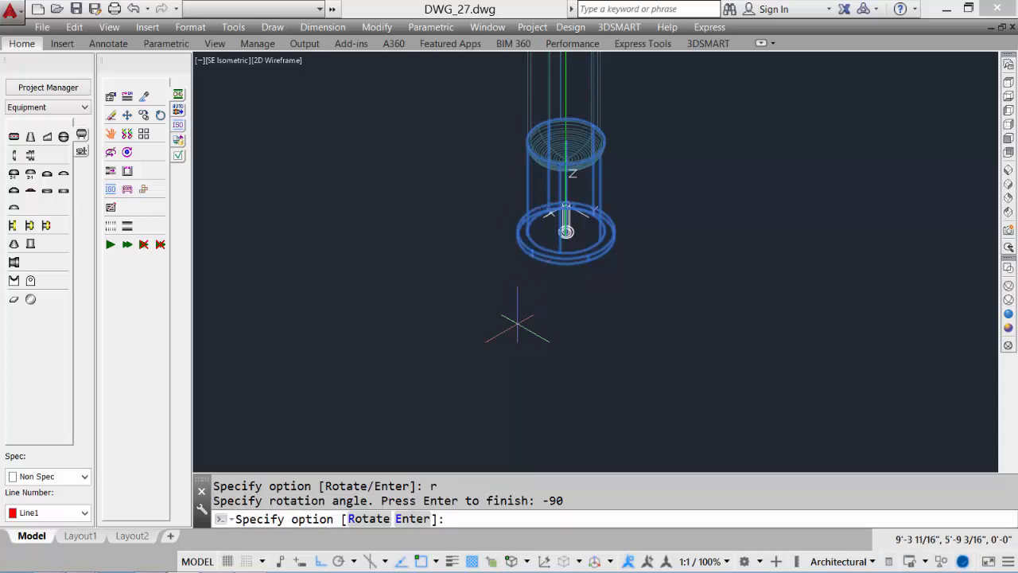
{"action": "type", "text": "r"}
{"action": "key", "text": "Return"}
{"action": "type", "text": "45"}
{"action": "key", "text": "Return"}
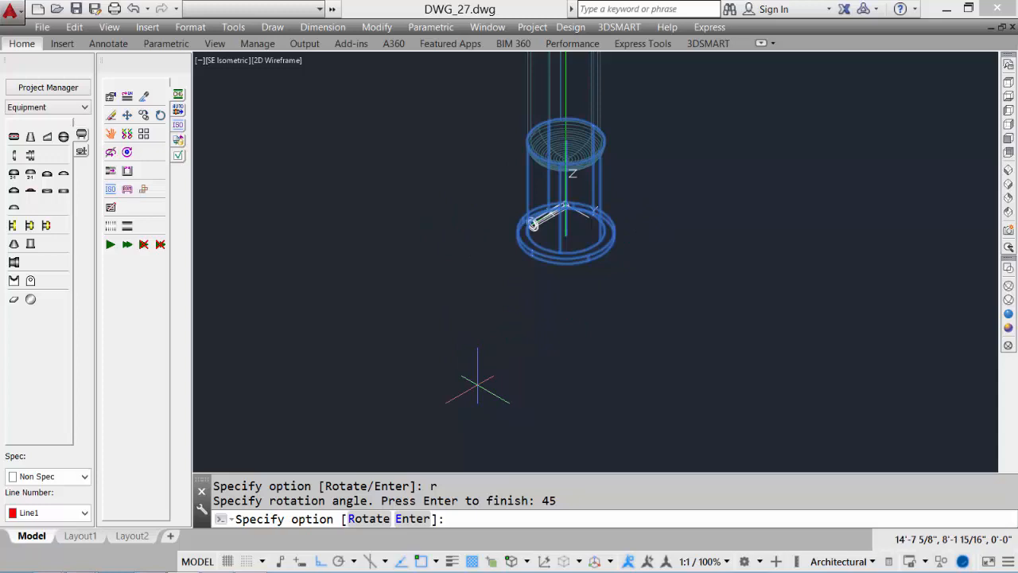
{"action": "key", "text": "Return"}
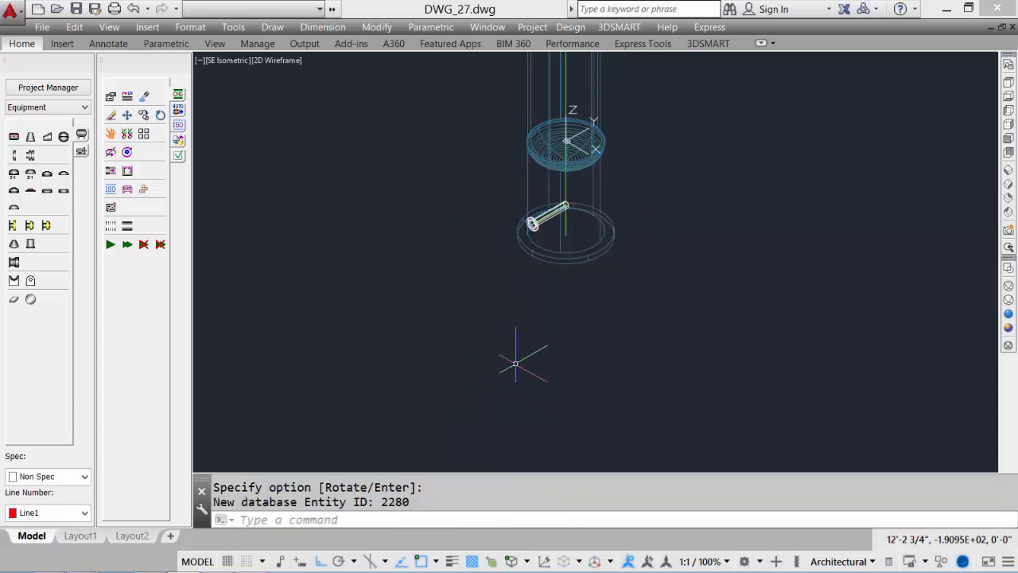
Inspect the completed vertical vessel in realistic shading, zooming in on the skirt and its nozzle
{"action": "middle_click", "coordinate": [561, 257]}
{"action": "middle_click", "coordinate": [561, 257]}
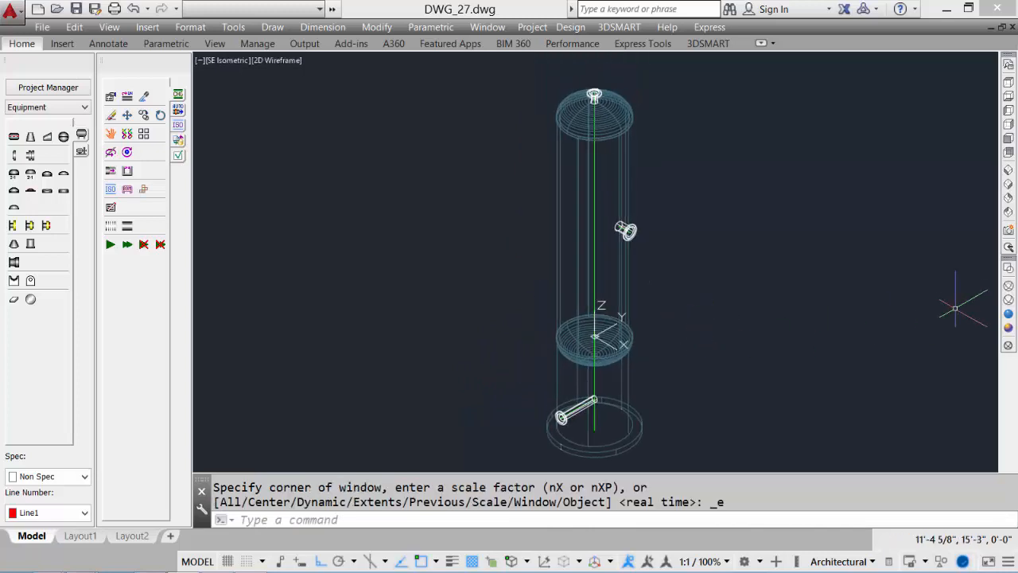
{"action": "left_click", "coordinate": [1009, 314]}
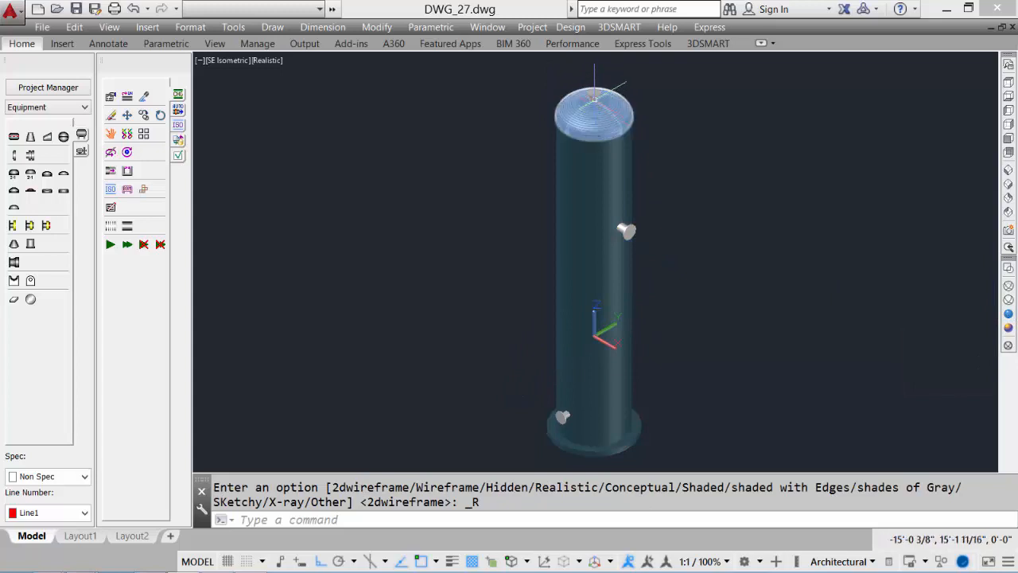
{"action": "scroll", "coordinate": [594, 95], "scroll_direction": "up", "scroll_amount": 3}
{"action": "middle_click_drag", "start_coordinate": [720, 362], "coordinate": [710, 227]}
{"action": "middle_click_drag", "start_coordinate": [615, 458], "coordinate": [665, 280]}
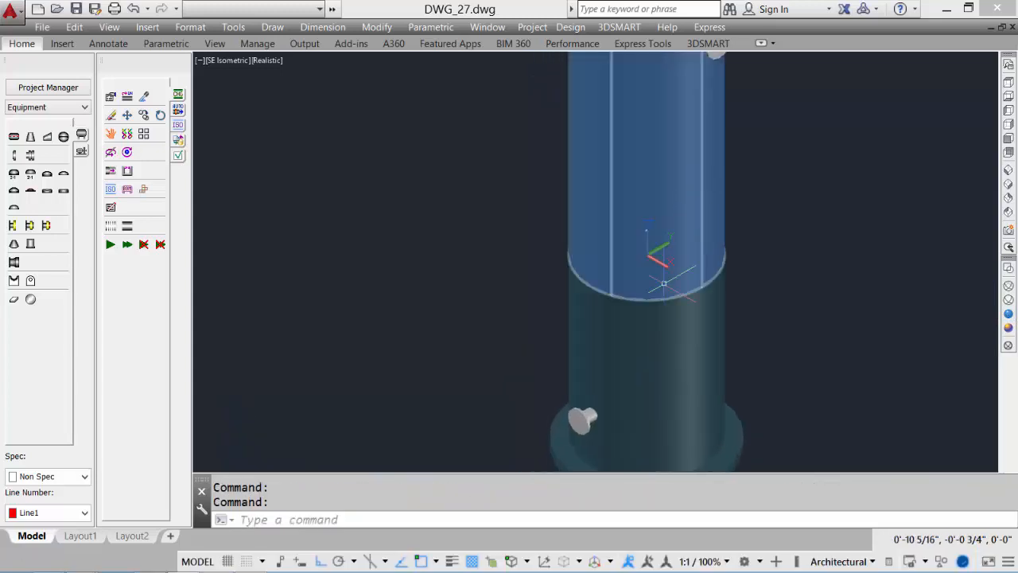
{"action": "middle_click_drag", "start_coordinate": [649, 398], "coordinate": [642, 277]}
{"action": "scroll", "coordinate": [549, 521], "scroll_direction": "down", "scroll_amount": 3}
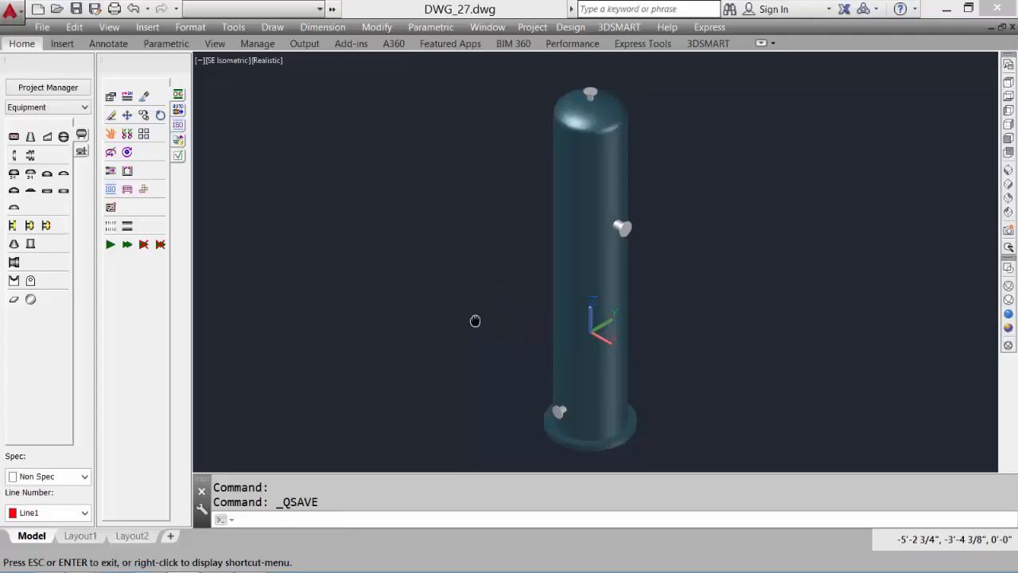
Place a new horizontal shell cylinder 18' long with 96 in outside and 90 in inside diameter in empty space
{"action": "middle_click_drag", "start_coordinate": [475, 321], "coordinate": [219, 297]}
{"action": "middle_click_drag", "start_coordinate": [535, 292], "coordinate": [326, 291]}
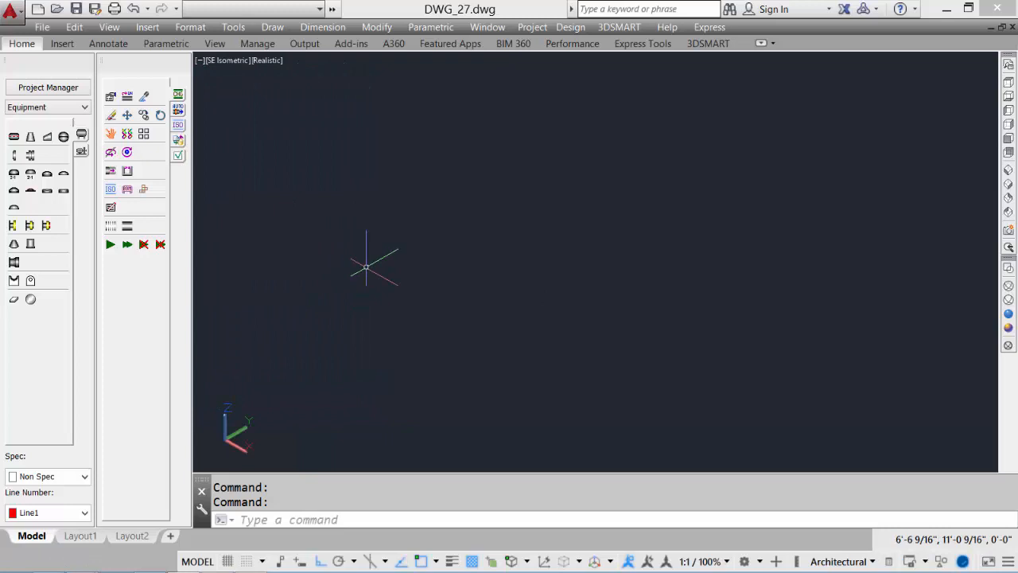
{"action": "left_click", "coordinate": [14, 139]}
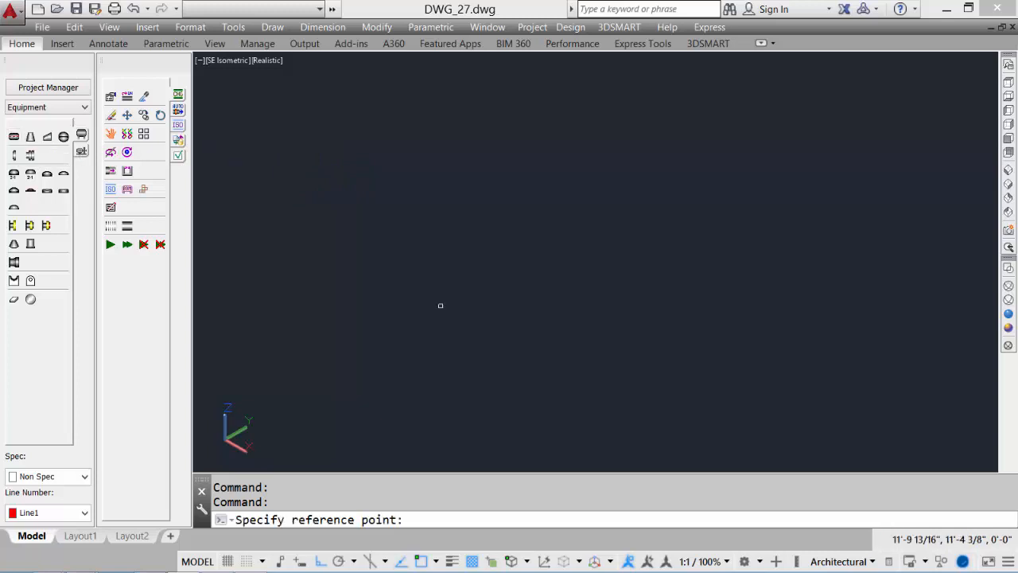
{"action": "left_click", "coordinate": [402, 294]}
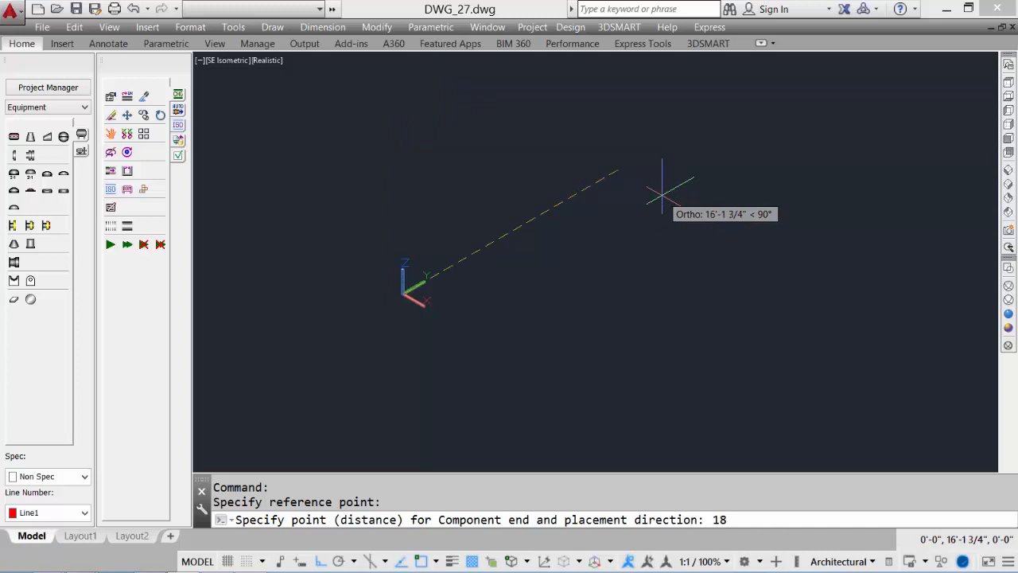
{"action": "type", "text": "18'"}
{"action": "key", "text": "Return"}
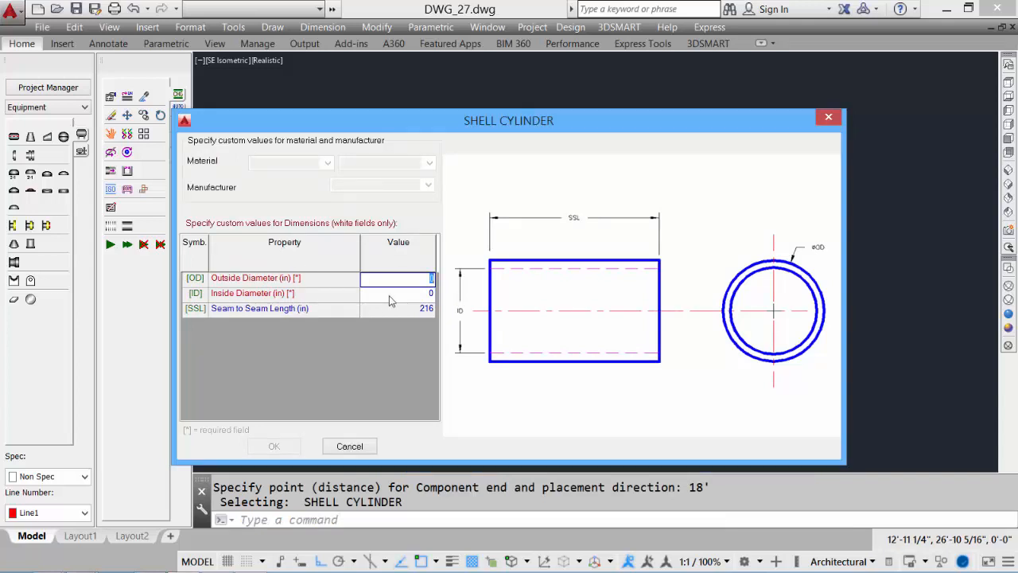
{"action": "type", "text": "96"}
{"action": "left_click", "coordinate": [416, 294]}
{"action": "type", "text": "90"}
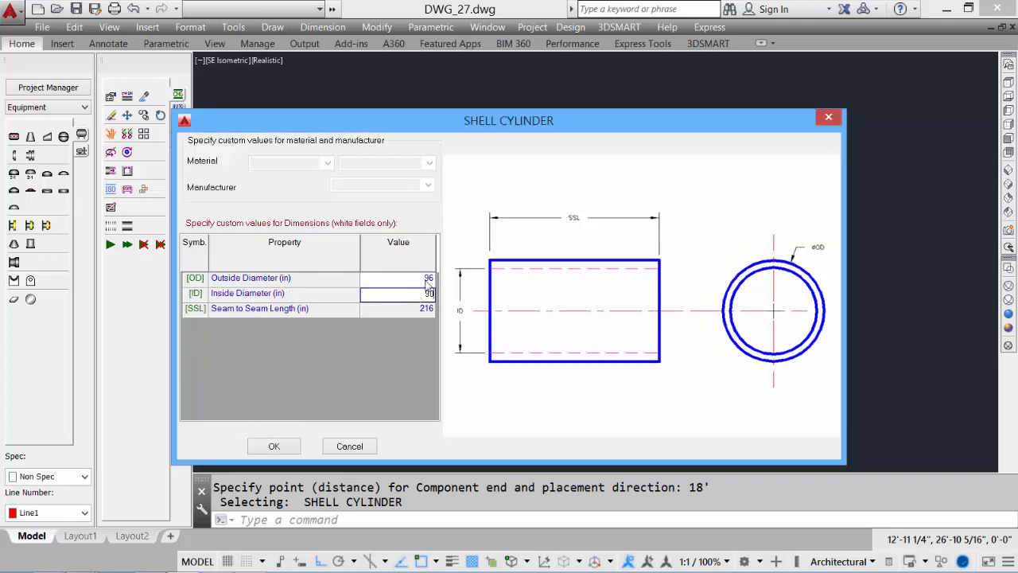
{"action": "left_click", "coordinate": [273, 446]}
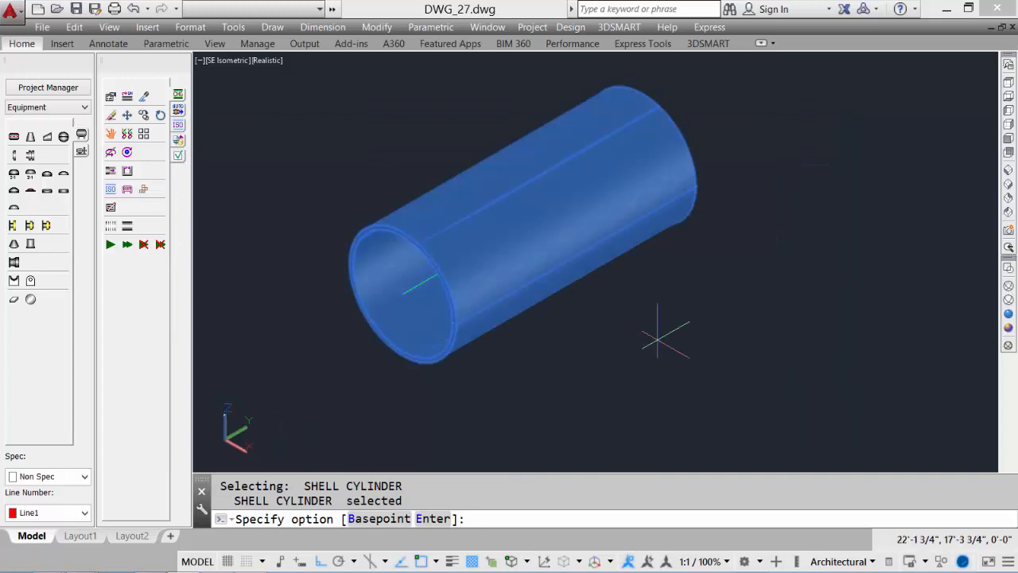
{"action": "key", "text": "Return"}
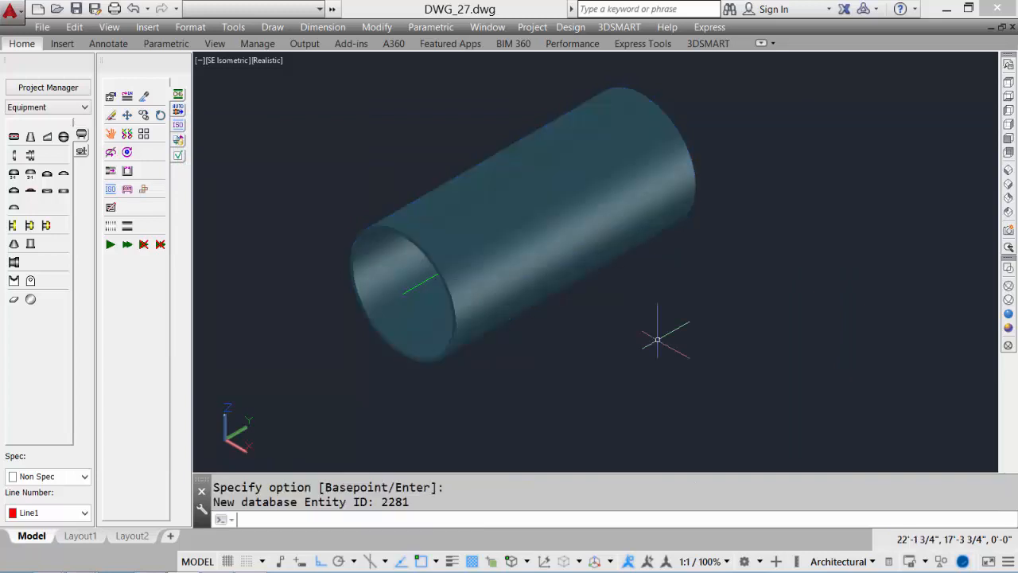
Attach 3 in thick, 96 in hemispherical heads to both ends of the horizontal shell
{"action": "left_click", "coordinate": [1007, 269]}
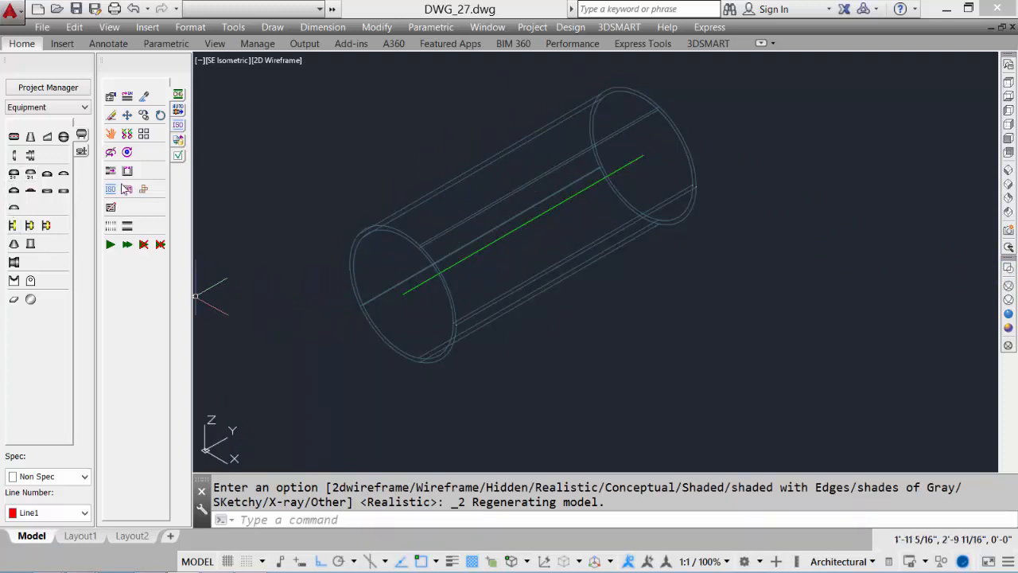
{"action": "left_click", "coordinate": [13, 210]}
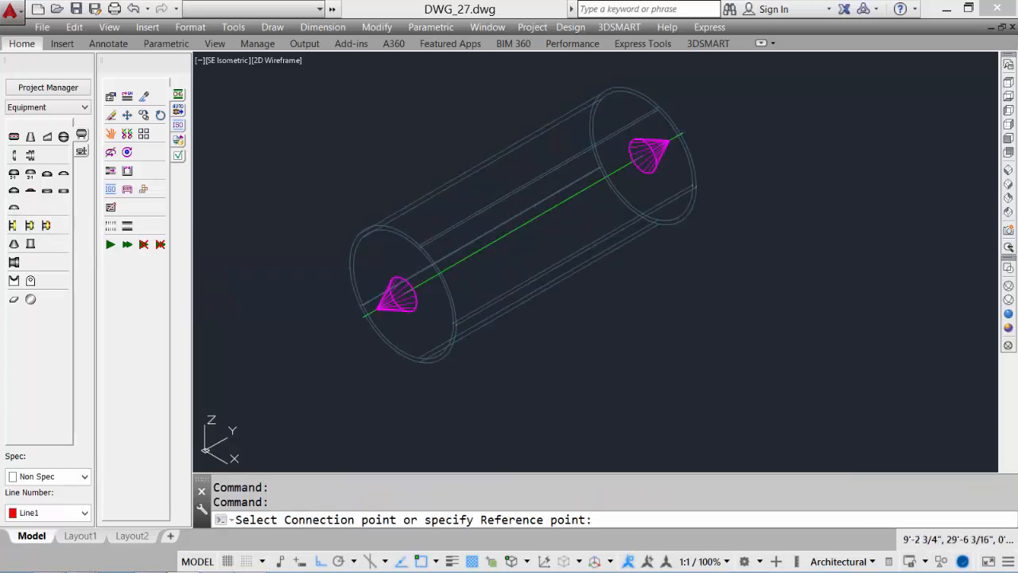
{"action": "left_click", "coordinate": [648, 148]}
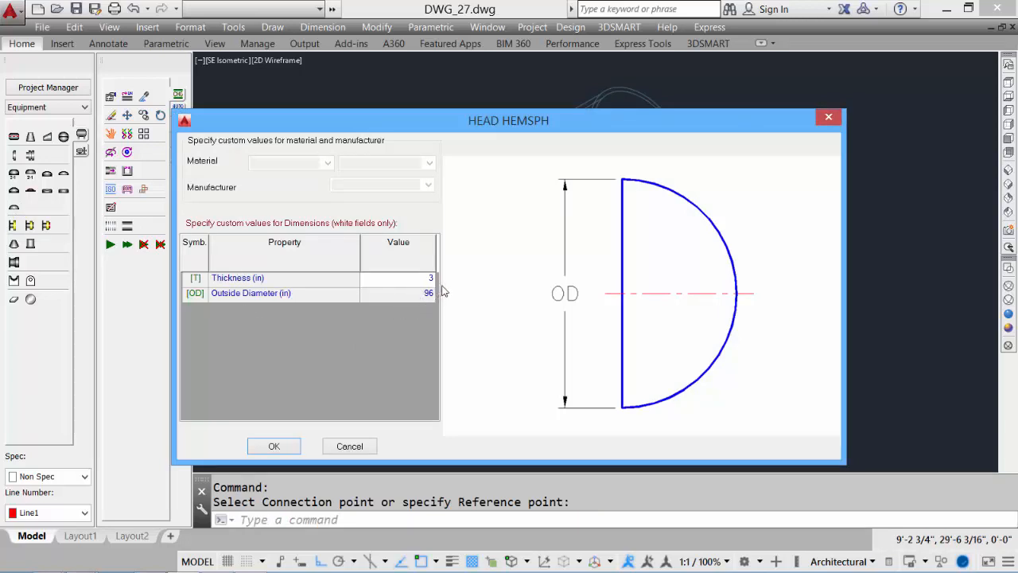
{"action": "left_click", "coordinate": [275, 448]}
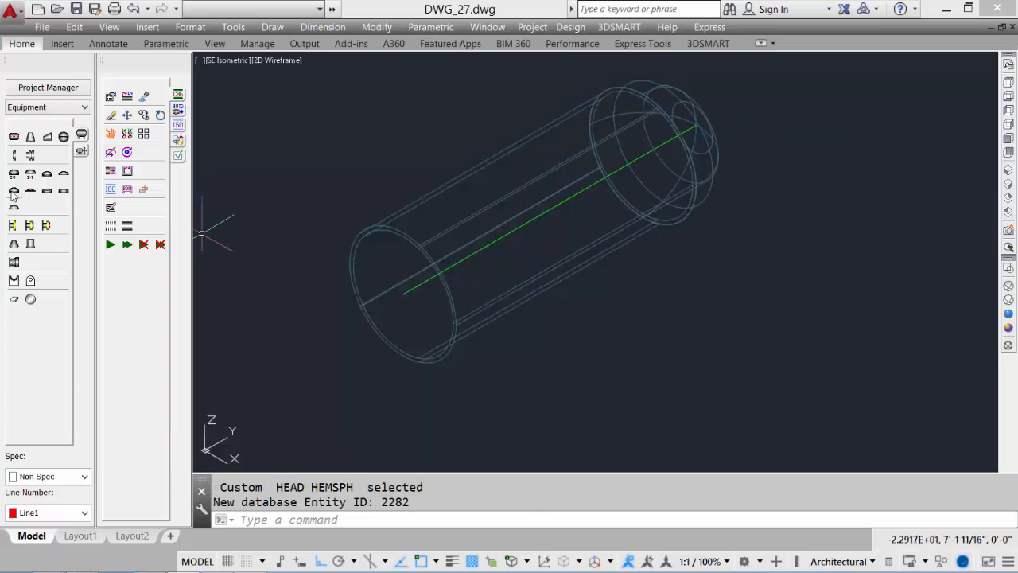
{"action": "left_click", "coordinate": [11, 226]}
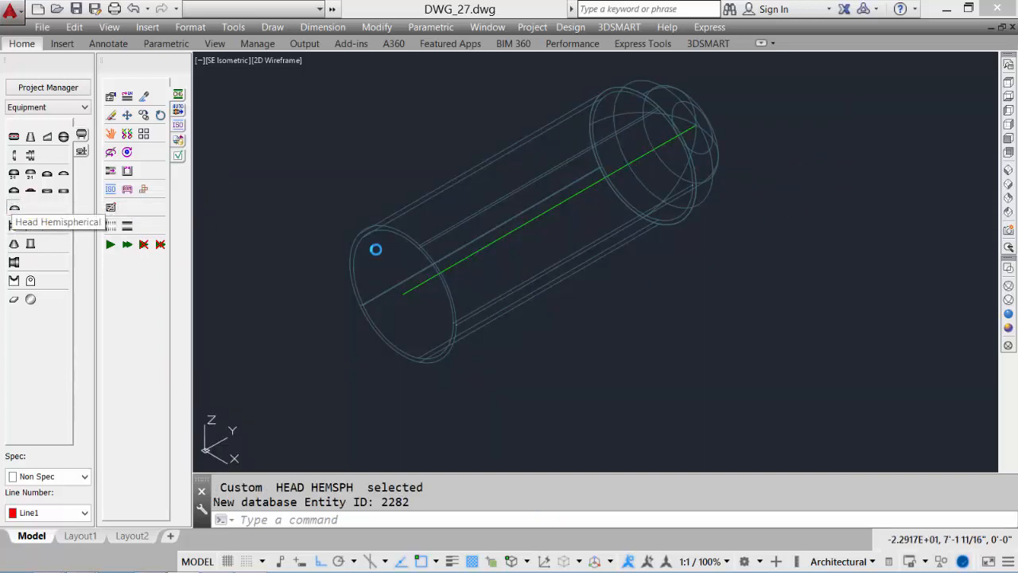
{"action": "left_click", "coordinate": [376, 249]}
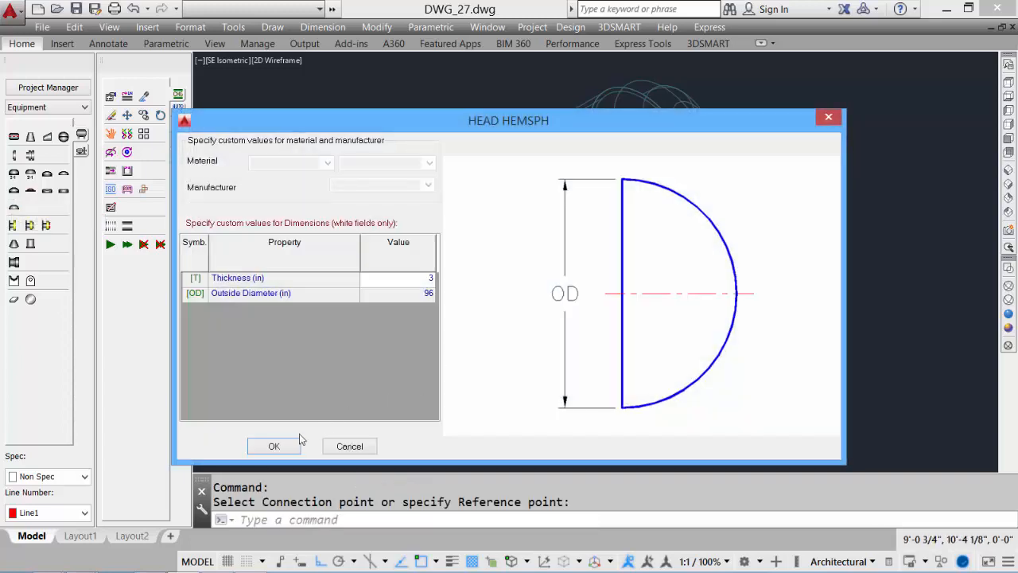
{"action": "left_click", "coordinate": [275, 447]}
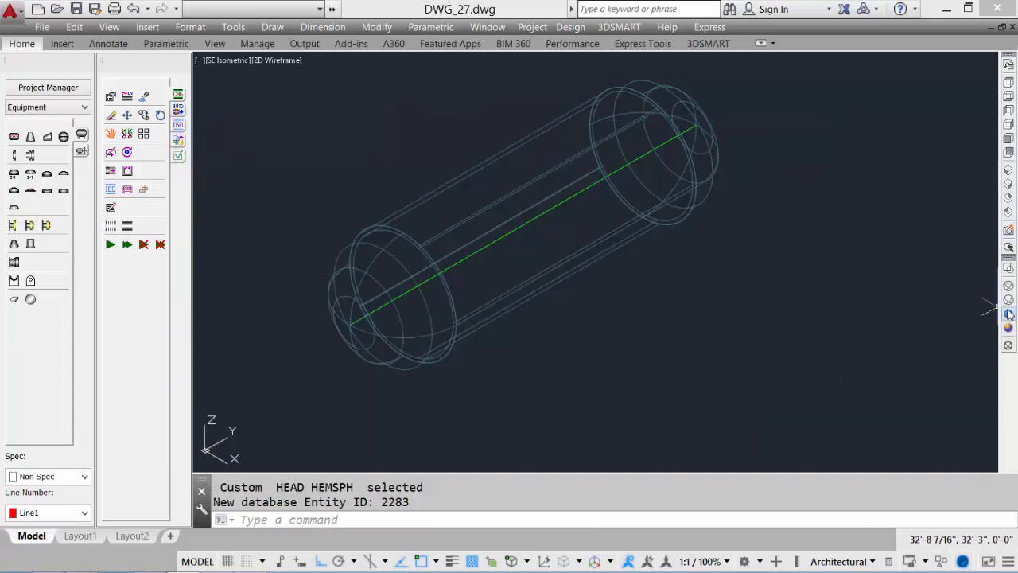
Add a wide custom saddle support at 36 in along the shell, with offset 8, thickness 9, length 84 and width 102 in
{"action": "left_click", "coordinate": [1007, 313]}
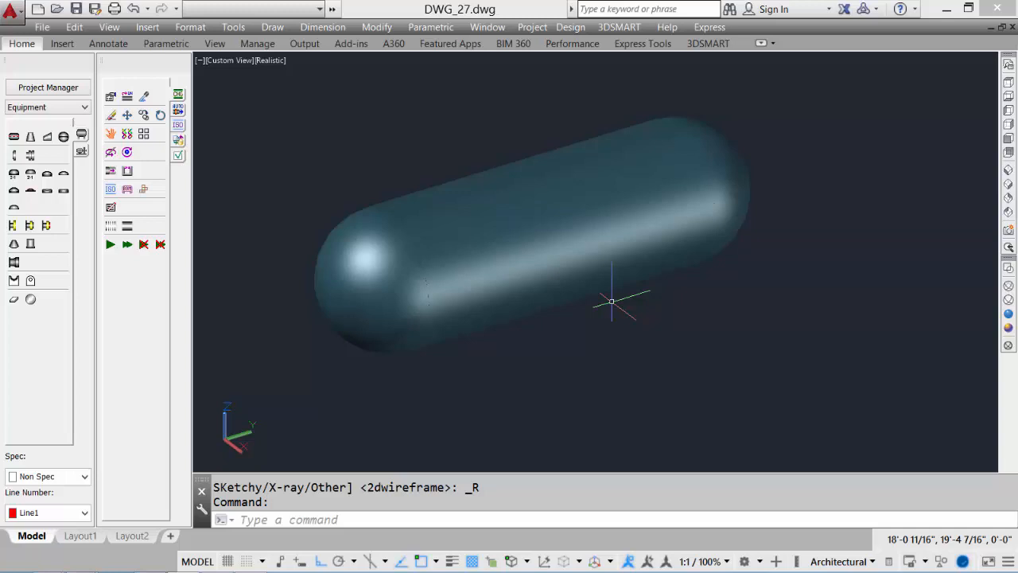
{"action": "left_click", "coordinate": [14, 282]}
{"action": "left_click", "coordinate": [477, 302]}
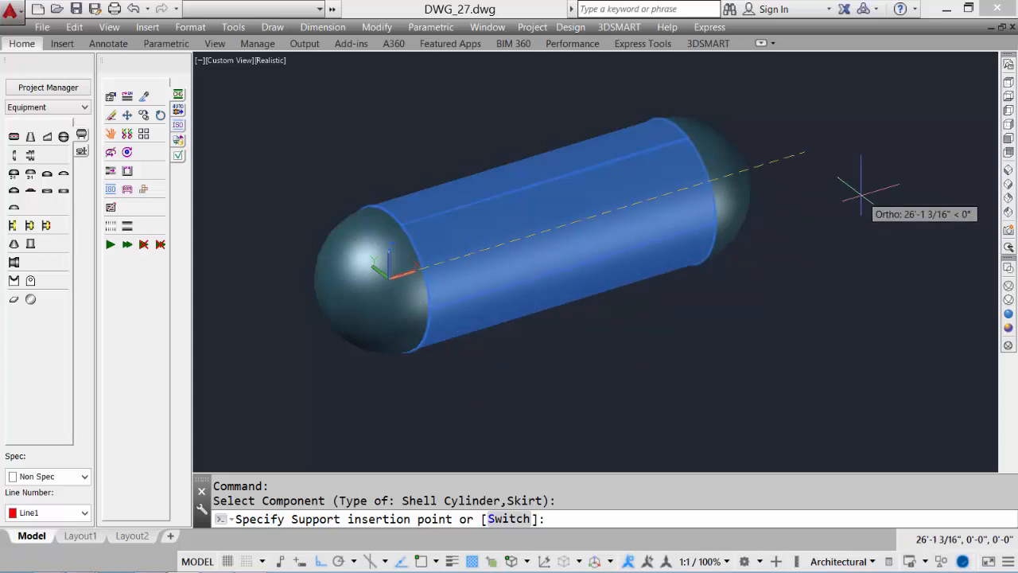
{"action": "key", "text": "Return"}
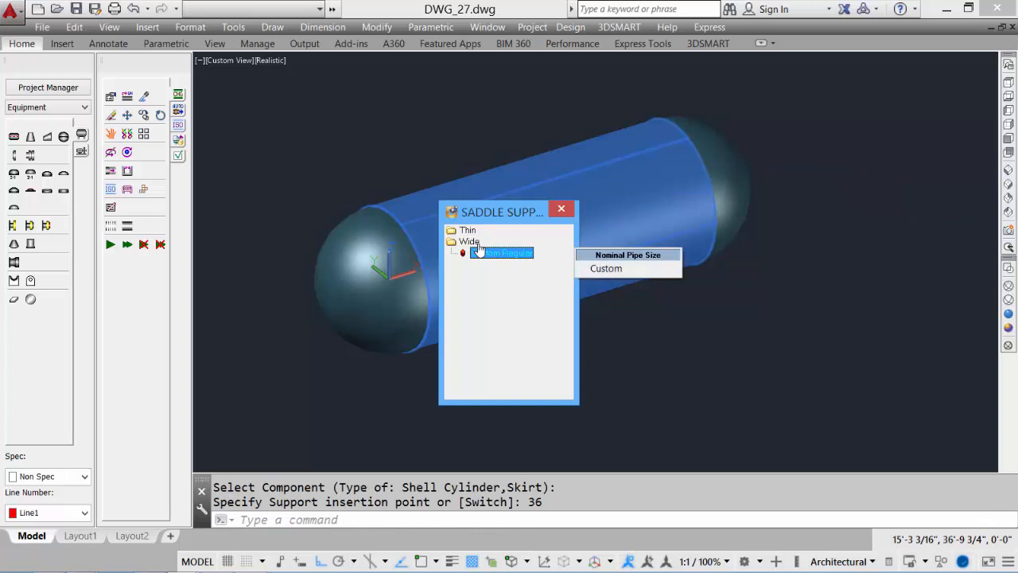
{"action": "left_click", "coordinate": [614, 270]}
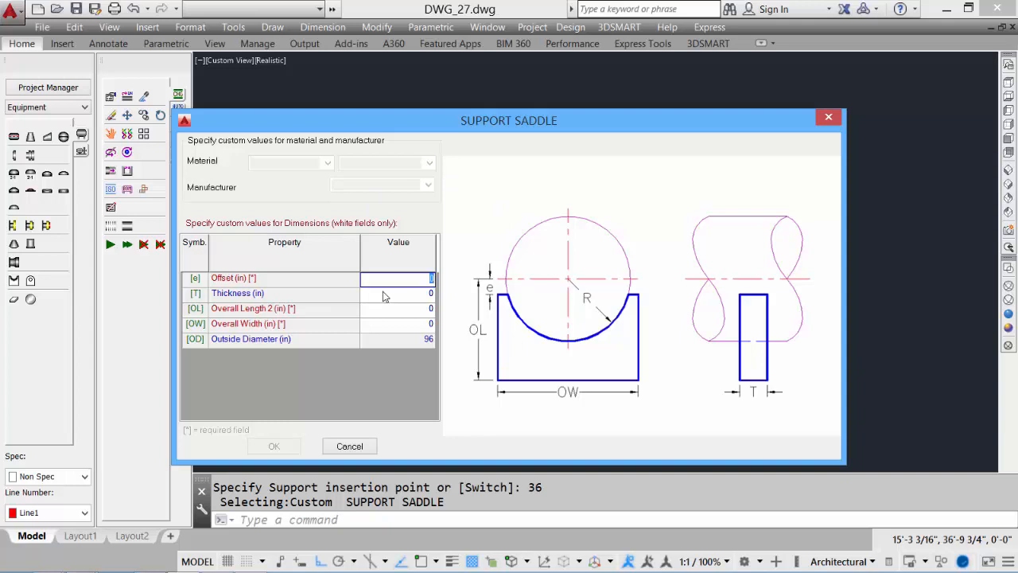
{"action": "type", "text": "8"}
{"action": "left_click", "coordinate": [417, 298]}
{"action": "type", "text": "9"}
{"action": "left_click", "coordinate": [423, 313]}
{"action": "type", "text": "84"}
{"action": "left_click", "coordinate": [422, 327]}
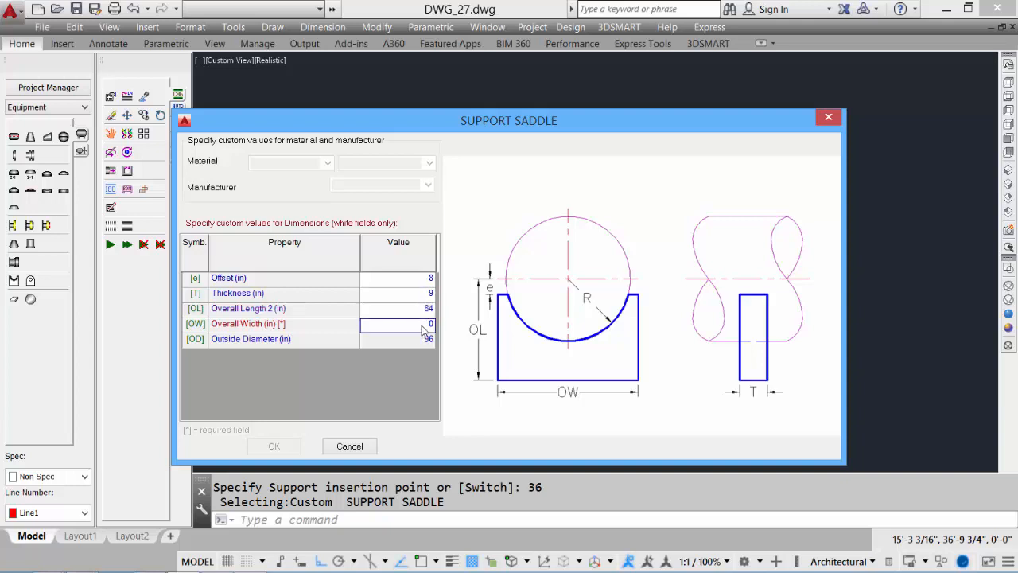
{"action": "type", "text": "1"}
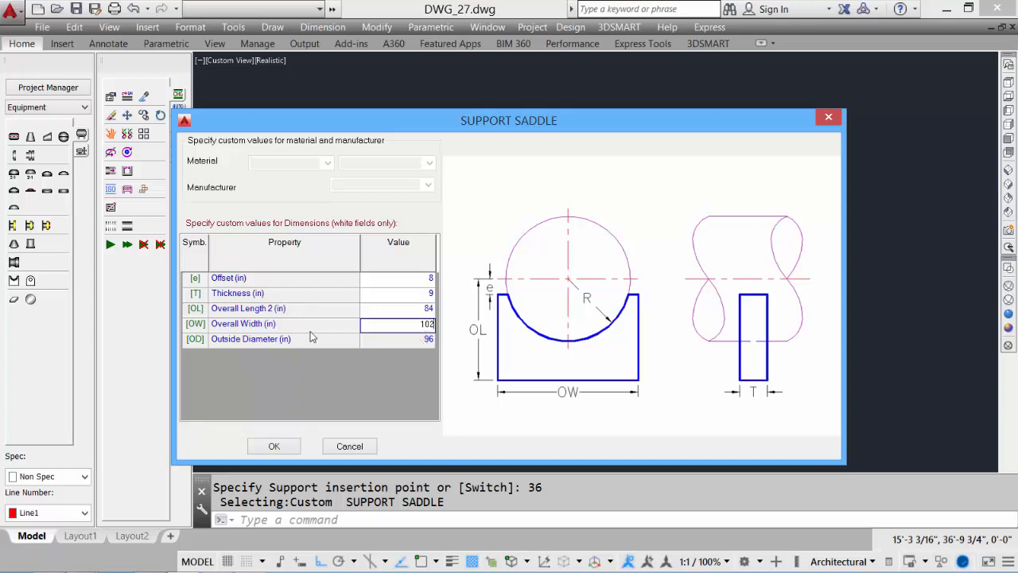
{"action": "type", "text": "02"}
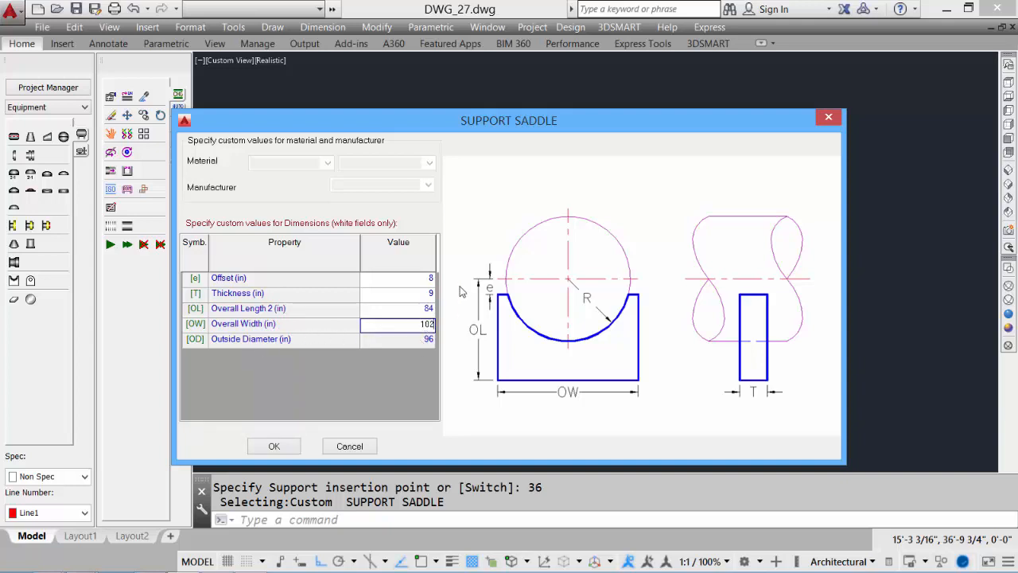
{"action": "left_click", "coordinate": [274, 446]}
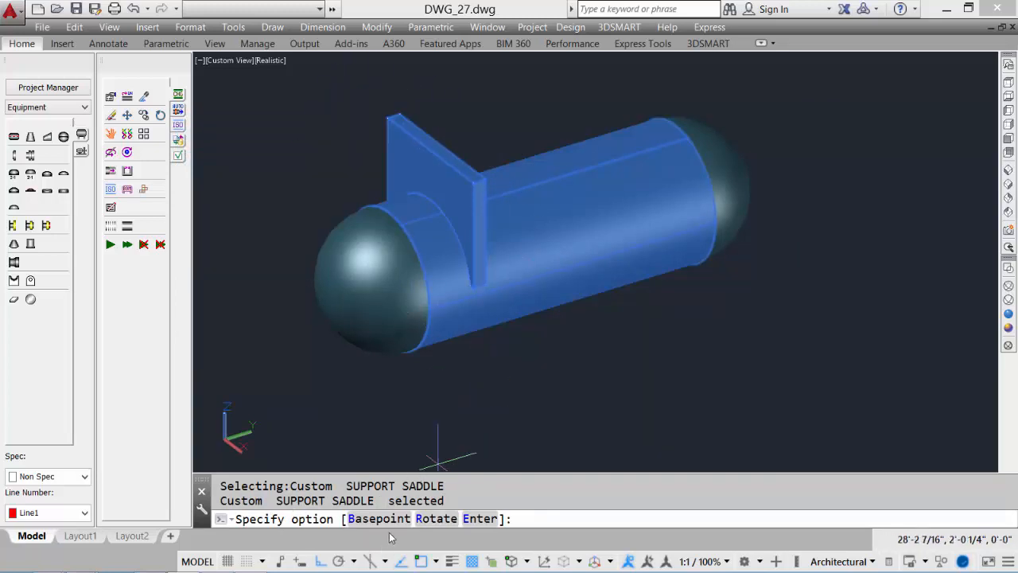
Switch the saddle's base point until it sits beneath the vessel, and finish placing the support
{"action": "type", "text": "b"}
{"action": "key", "text": "Return"}
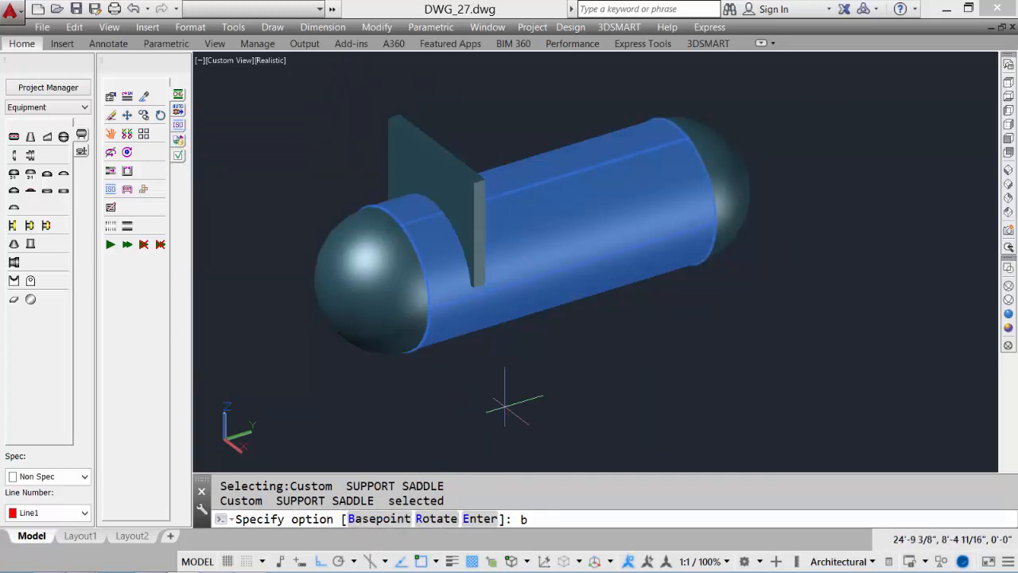
{"action": "type", "text": "b"}
{"action": "key", "text": "Return"}
{"action": "type", "text": "b"}
{"action": "key", "text": "Return"}
{"action": "type", "text": "b"}
{"action": "key", "text": "Return"}
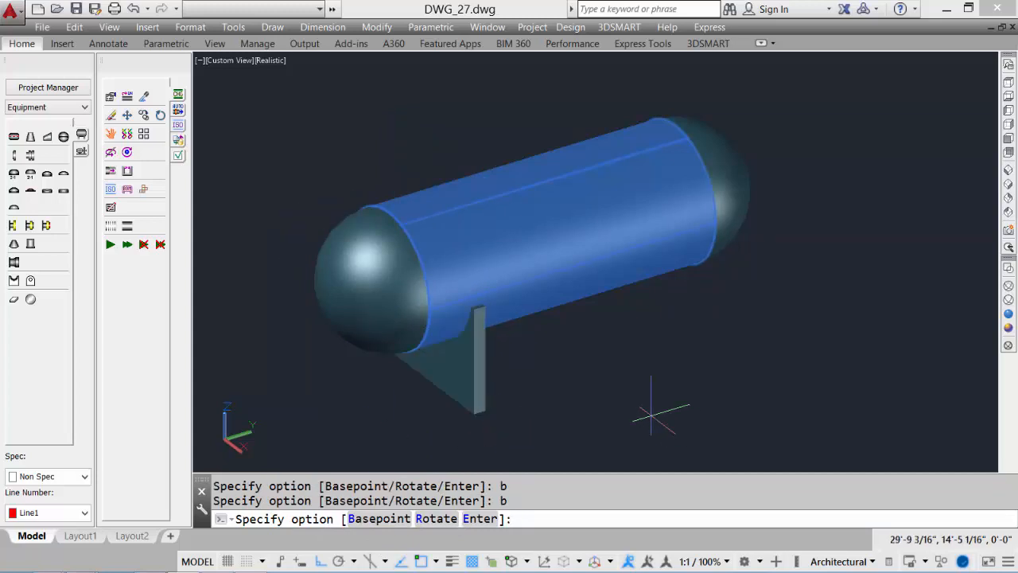
{"action": "key", "text": "Return"}
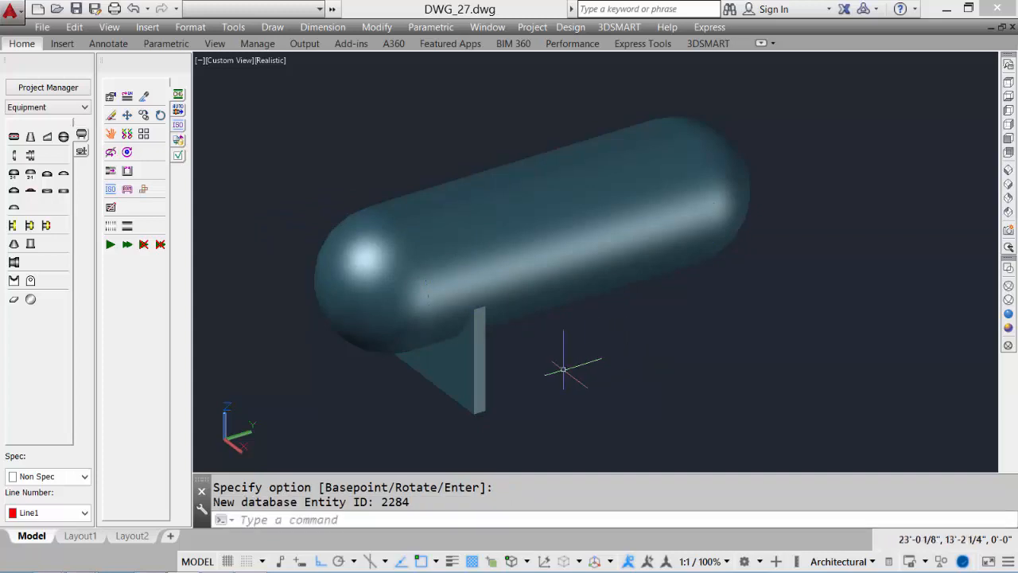
Copy the saddle support 12' along the shell to create the second saddle
{"action": "type", "text": "cp"}
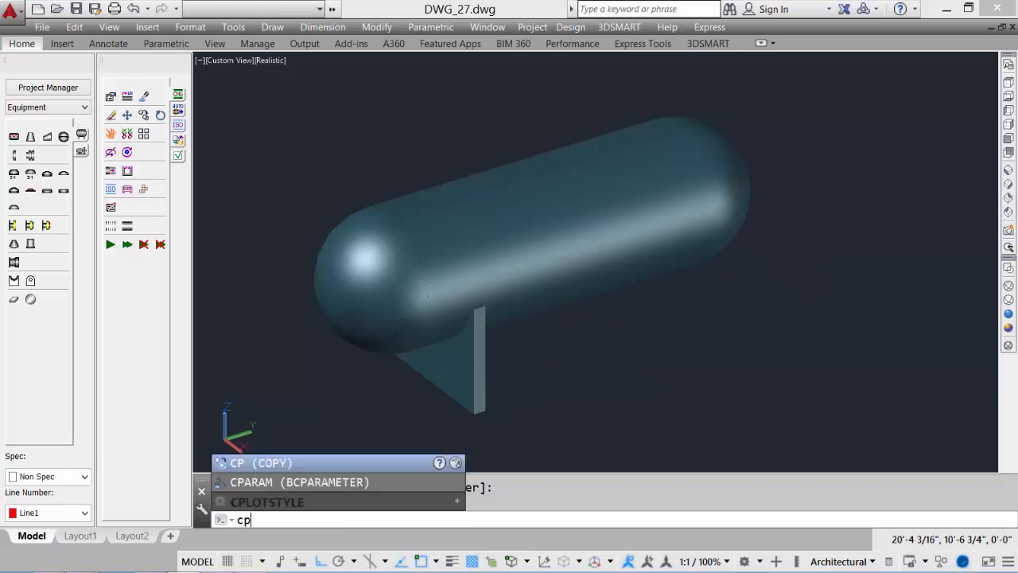
{"action": "key", "text": "Return"}
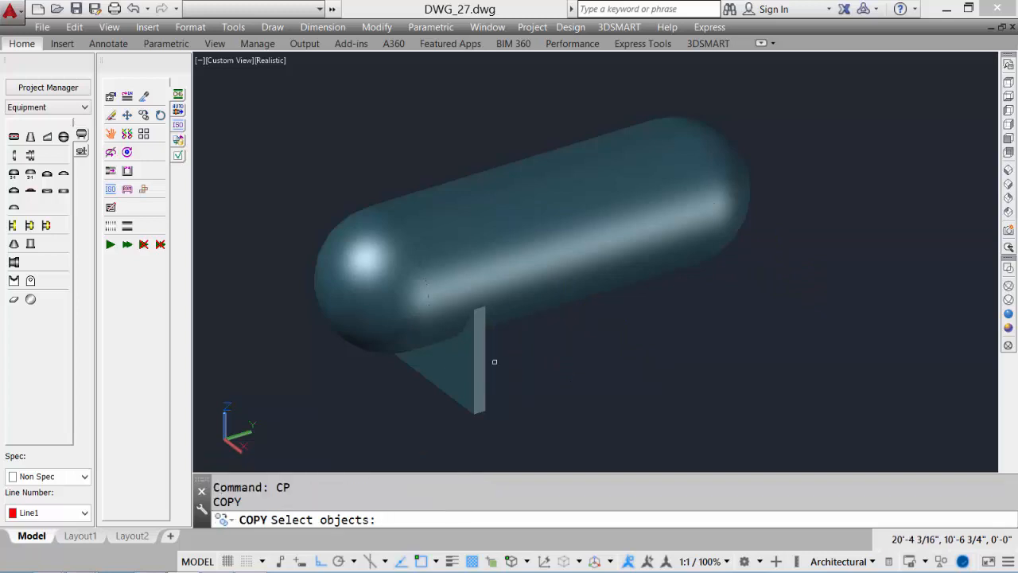
{"action": "left_click", "coordinate": [480, 362]}
{"action": "key", "text": "Return"}
{"action": "left_click", "coordinate": [544, 414]}
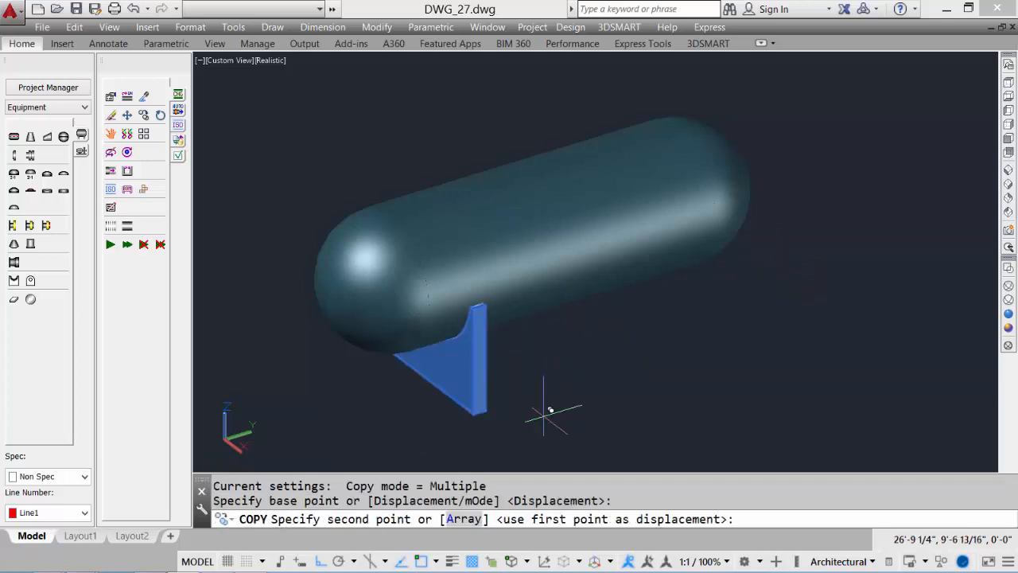
{"action": "type", "text": "12'"}
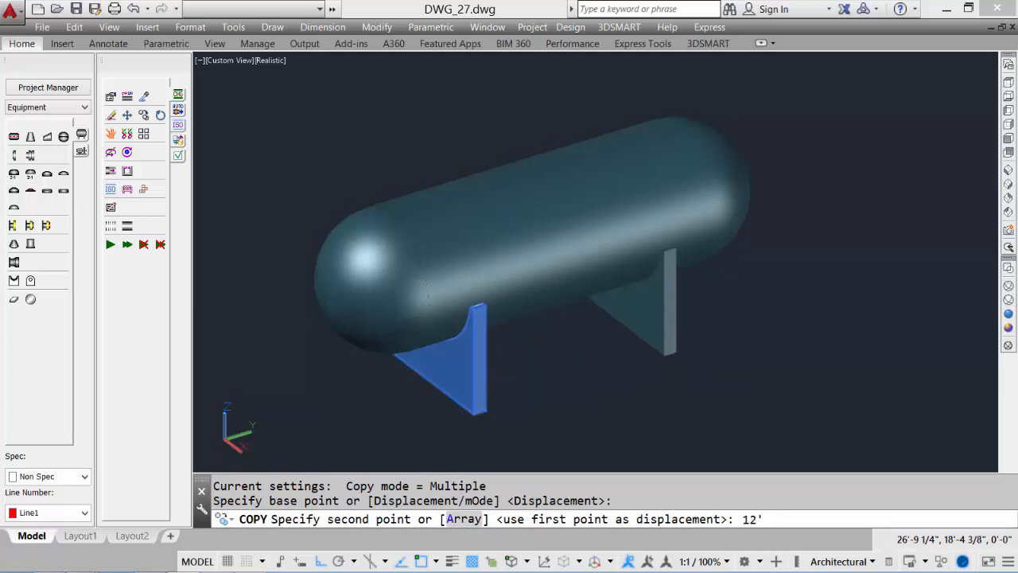
{"action": "key", "text": "Return"}
{"action": "key", "text": "Return"}
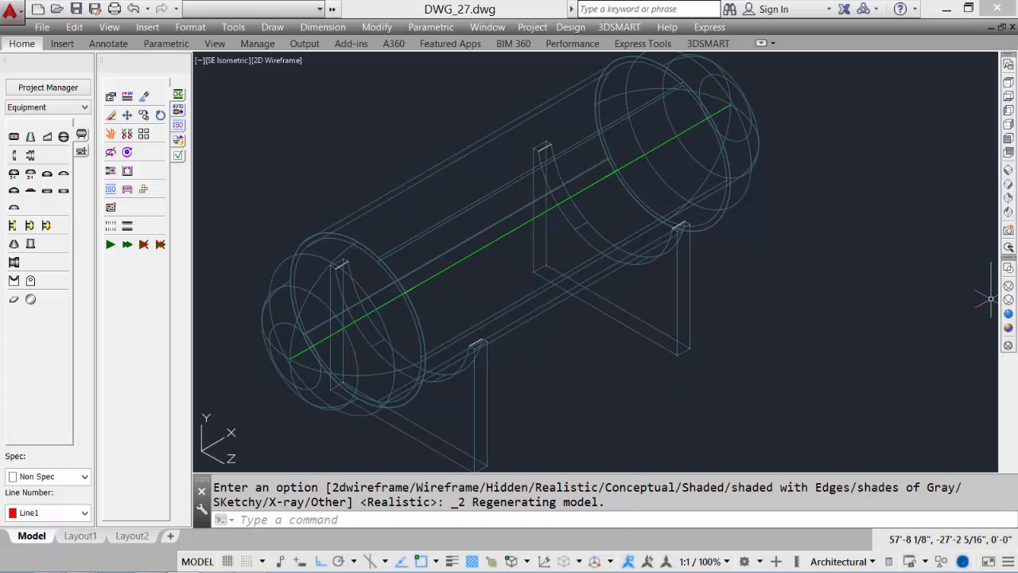
Add a 4 in 150# raised-face nozzle on top of the shell at 26 in from its end, with 6 in projection
{"action": "left_click", "coordinate": [13, 225]}
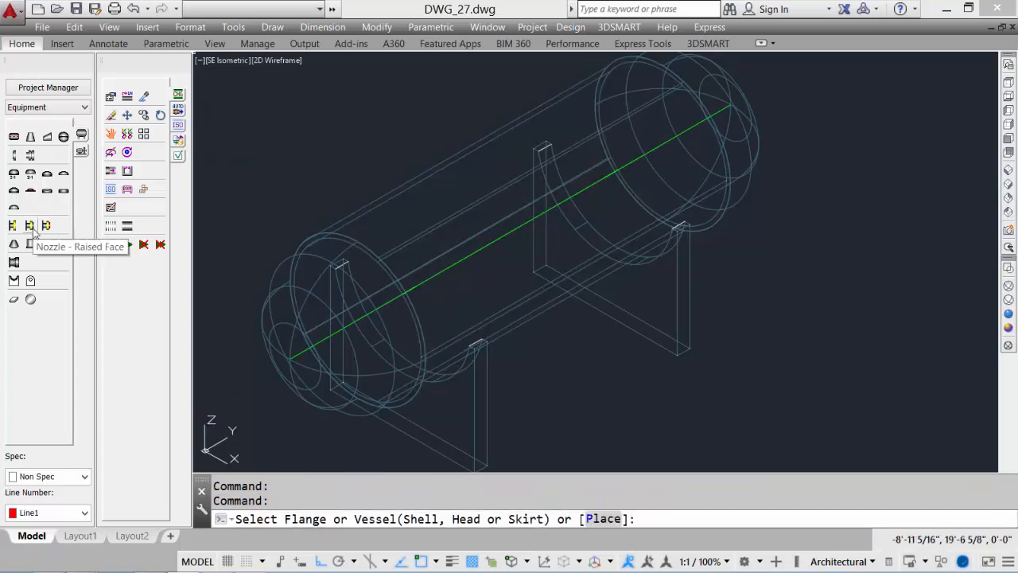
{"action": "left_click", "coordinate": [442, 268]}
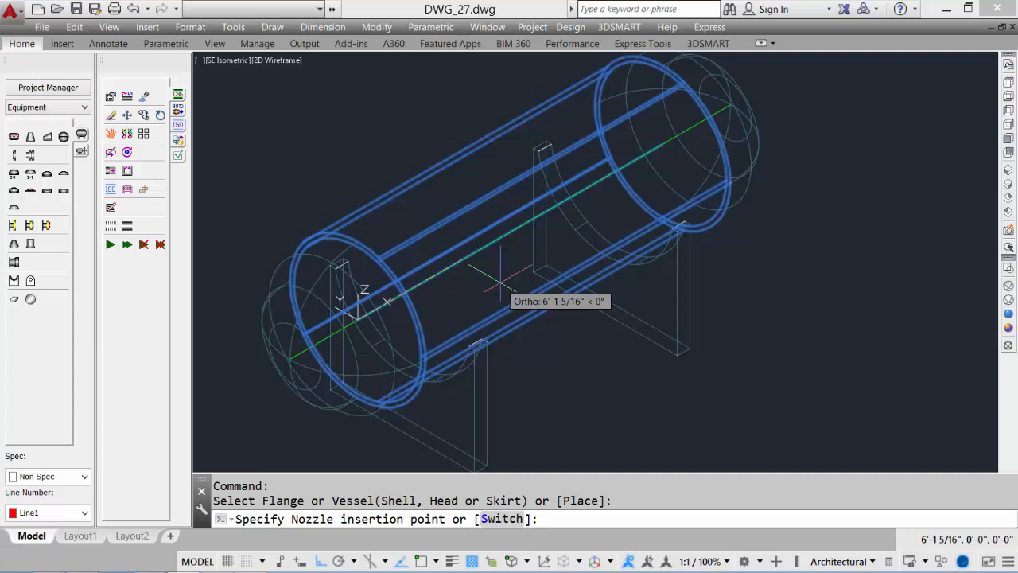
{"action": "type", "text": "26"}
{"action": "key", "text": "Return"}
{"action": "left_click", "coordinate": [472, 303]}
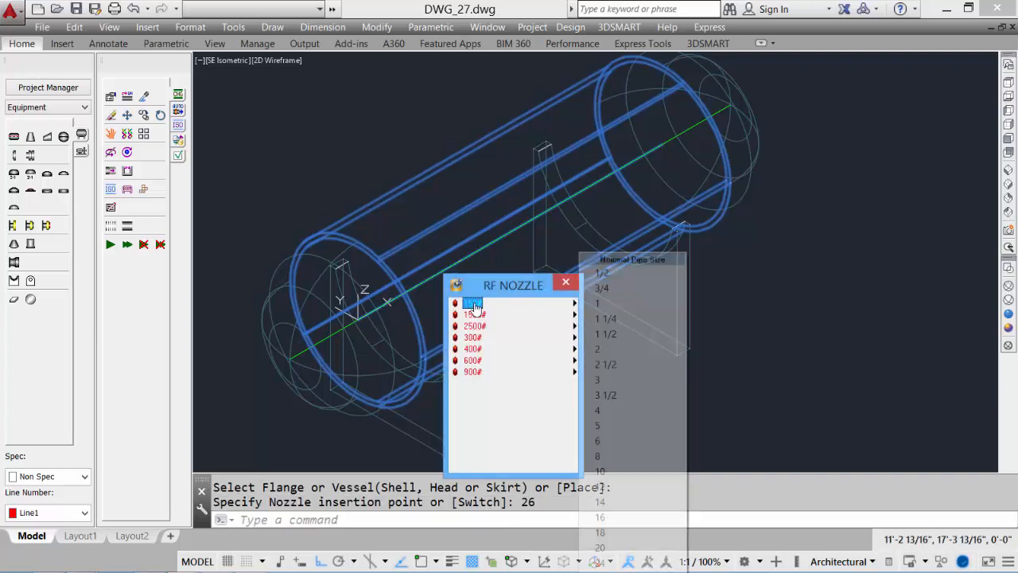
{"action": "left_click", "coordinate": [606, 409]}
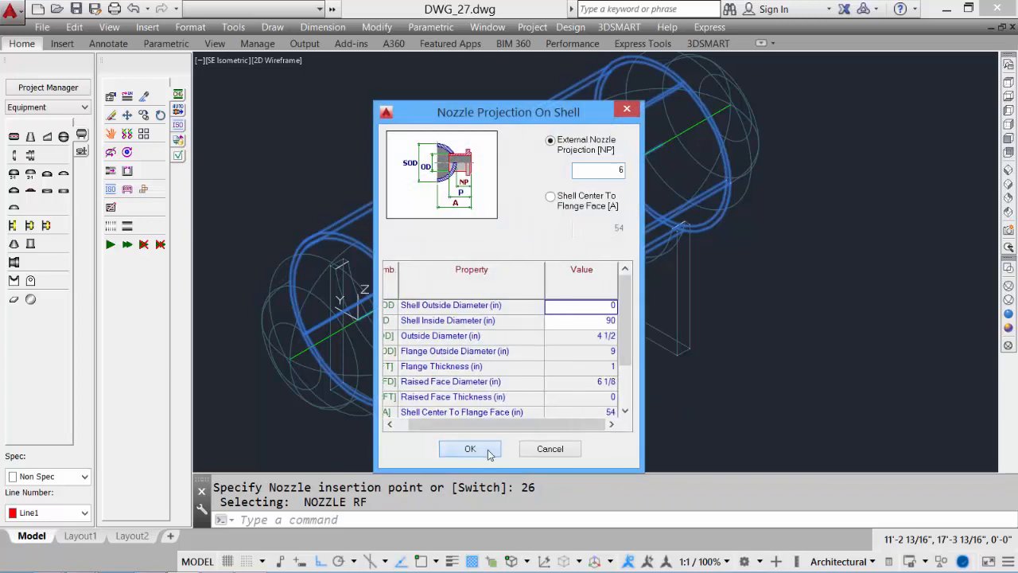
{"action": "left_click", "coordinate": [471, 449]}
{"action": "left_click", "coordinate": [604, 365]}
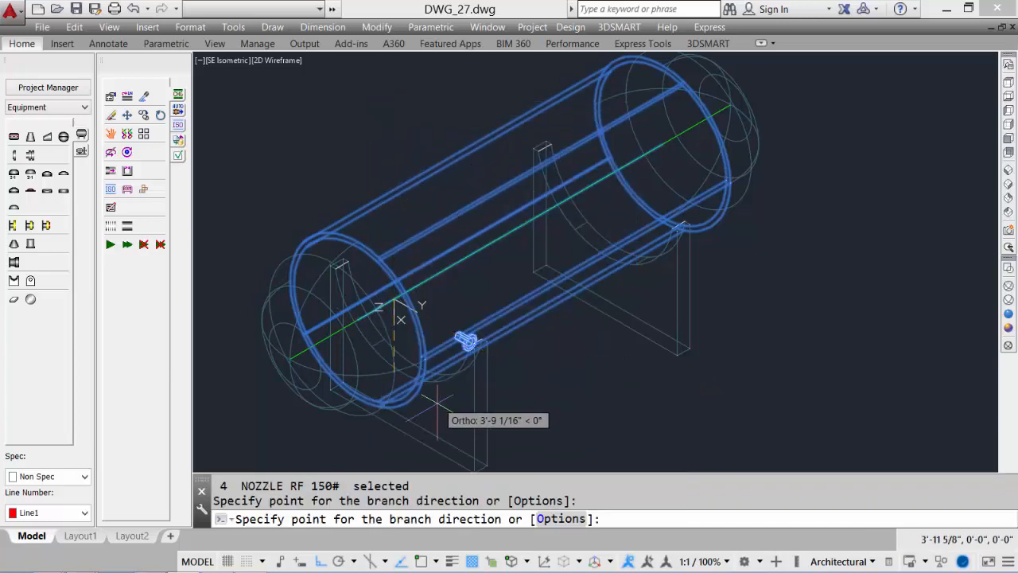
{"action": "left_click", "coordinate": [382, 409]}
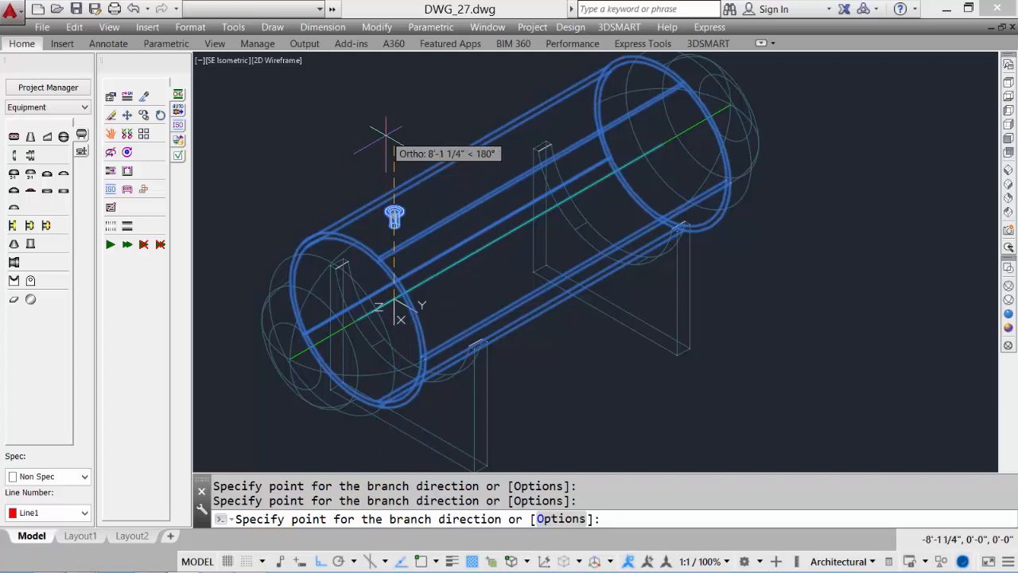
{"action": "left_click", "coordinate": [385, 136]}
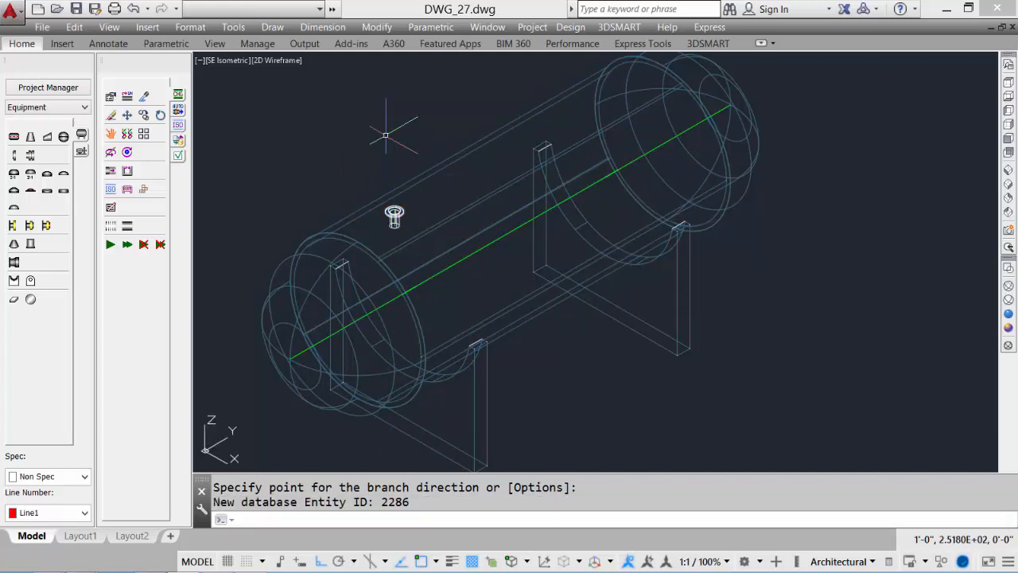
Add a 1 1/2 in 150# raised-face nozzle at 7' along the shell, pointing downward
{"action": "left_click", "coordinate": [30, 227]}
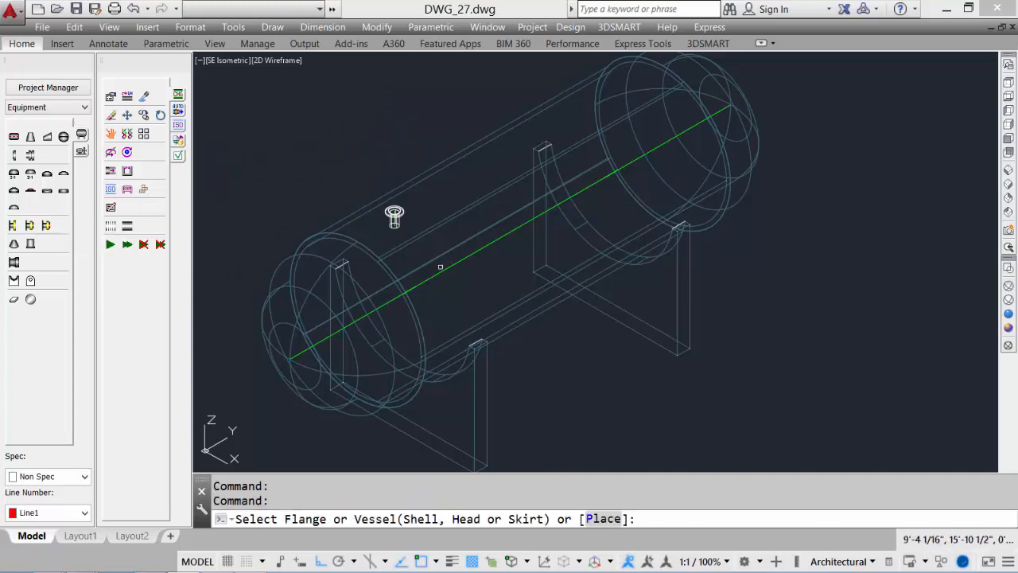
{"action": "left_click", "coordinate": [440, 270]}
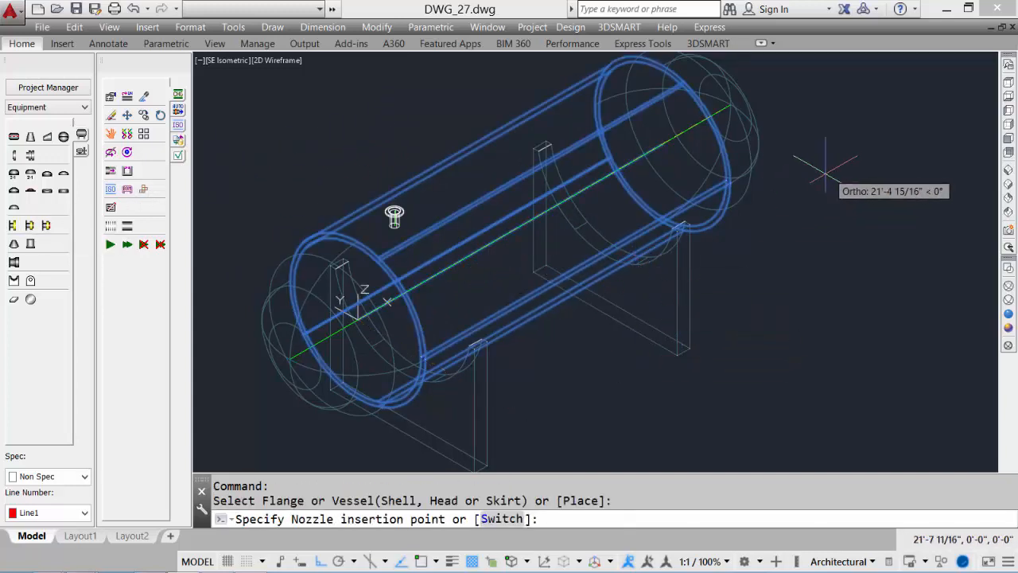
{"action": "type", "text": "7'"}
{"action": "key", "text": "Return"}
{"action": "left_click", "coordinate": [469, 303]}
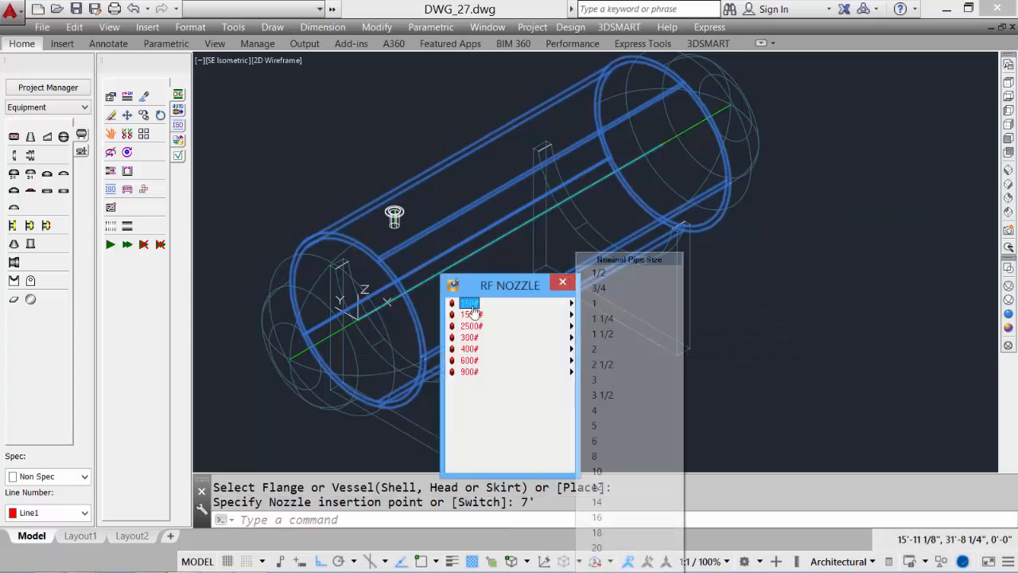
{"action": "left_click", "coordinate": [625, 335]}
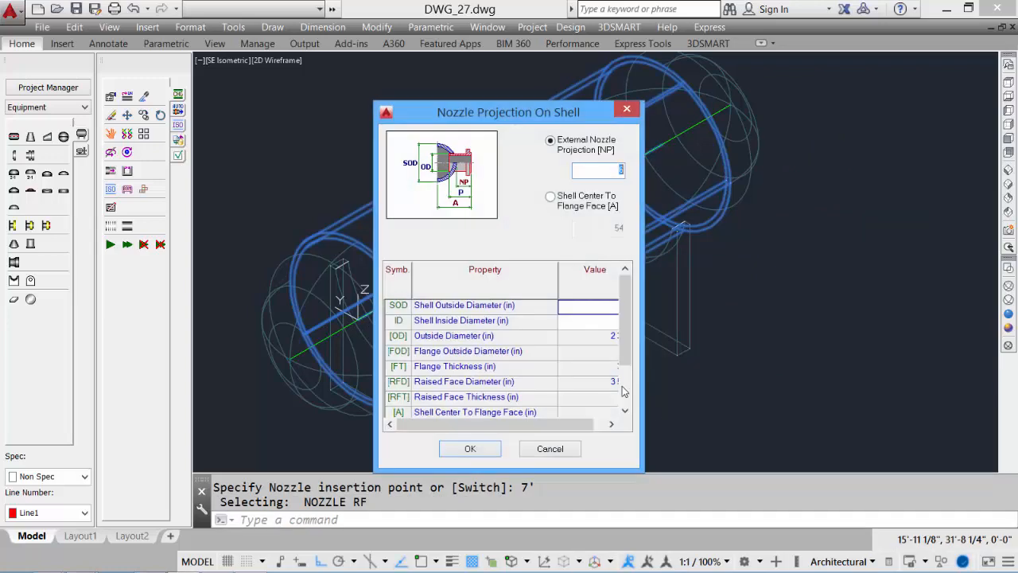
{"action": "key", "text": "Return"}
{"action": "middle_click_drag", "start_coordinate": [494, 416], "coordinate": [519, 300]}
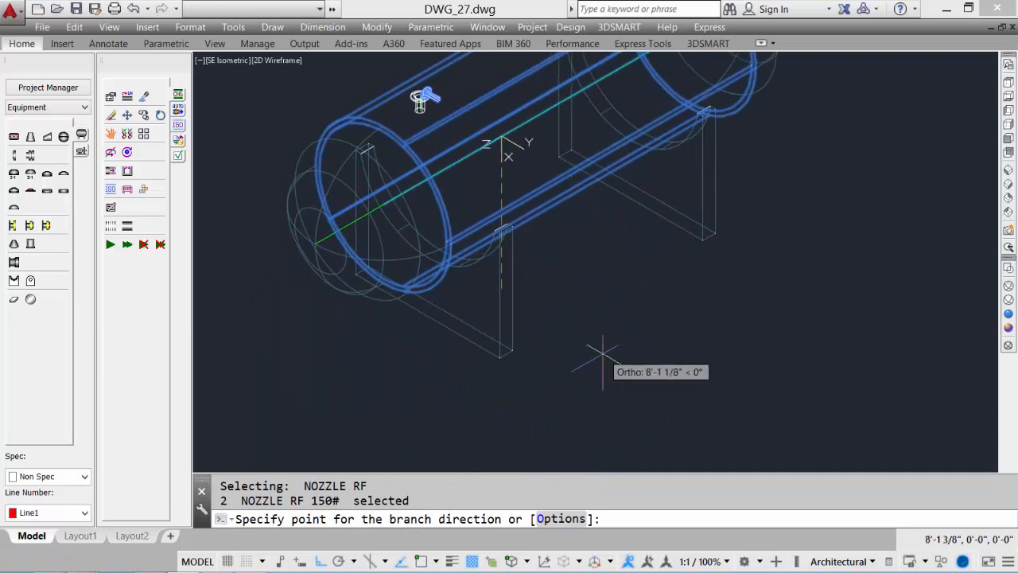
{"action": "left_click", "coordinate": [595, 364]}
{"action": "left_click", "coordinate": [595, 364]}
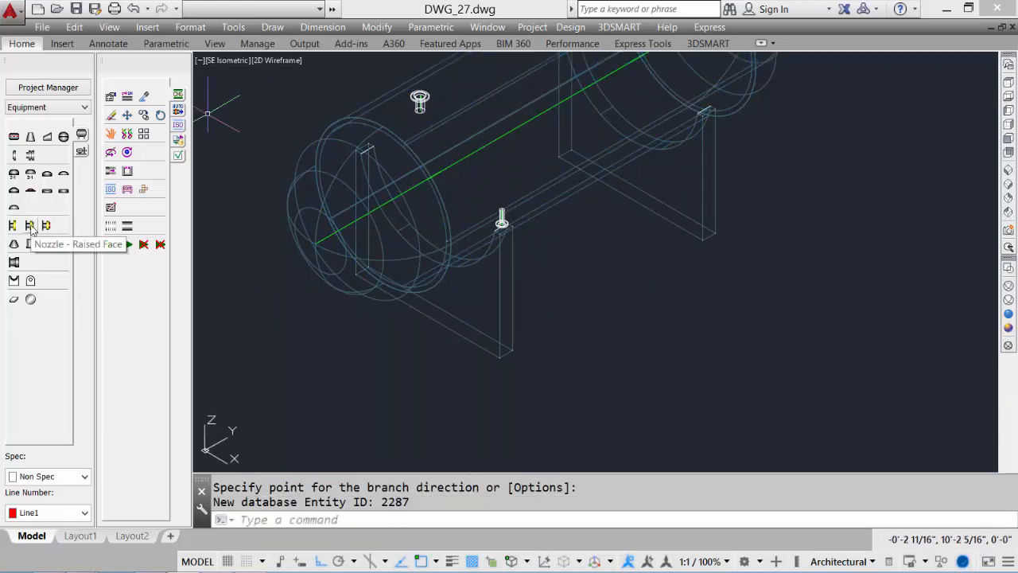
Add a 6 in 150# raised-face nozzle 12 in from the opposite shell end, with 8 in projection, pointing downward
{"action": "left_click", "coordinate": [31, 227]}
{"action": "middle_click_drag", "start_coordinate": [670, 263], "coordinate": [629, 293]}
{"action": "left_click", "coordinate": [557, 210]}
{"action": "left_click", "coordinate": [407, 197]}
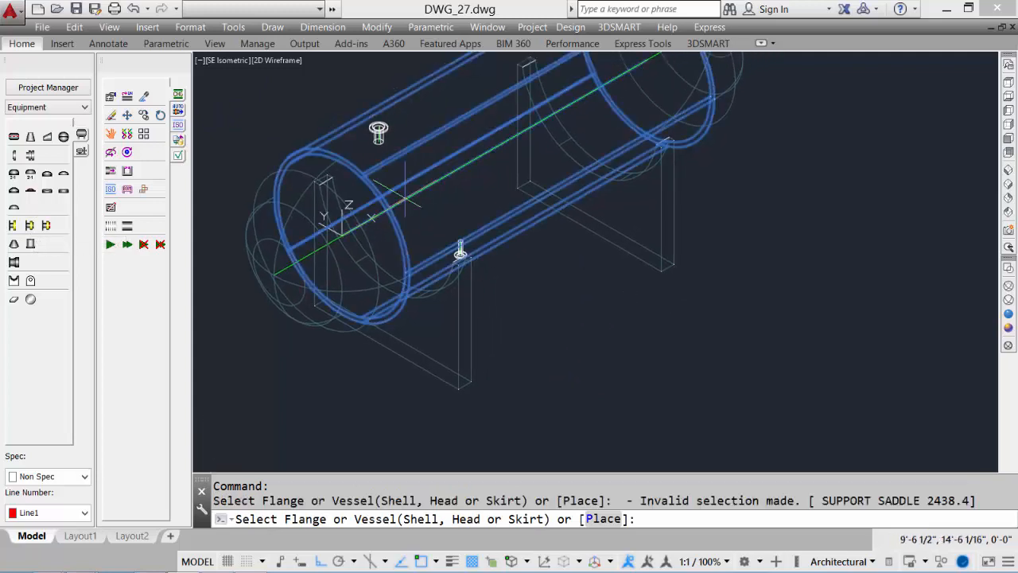
{"action": "middle_click_drag", "start_coordinate": [625, 194], "coordinate": [509, 284]}
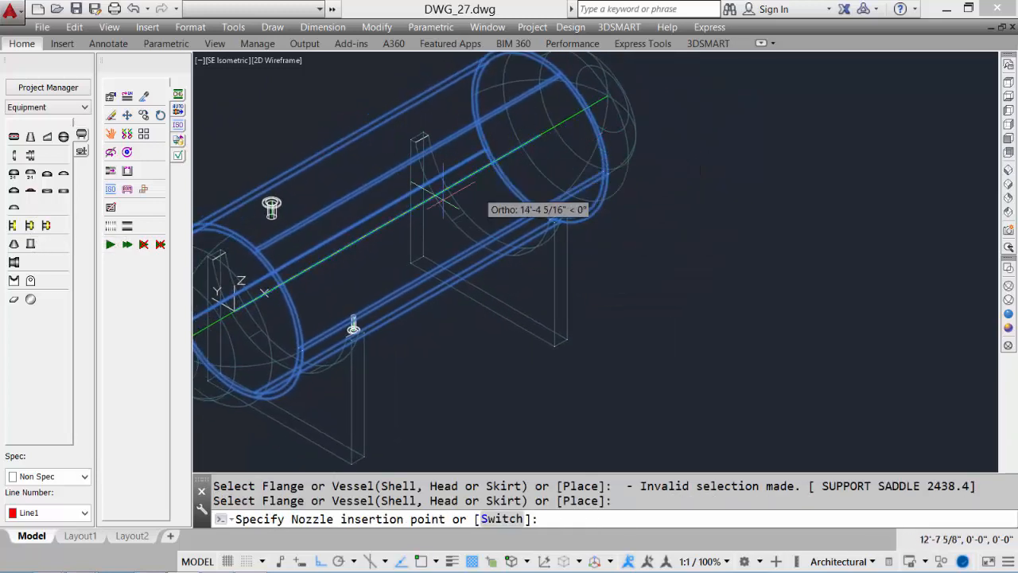
{"action": "middle_click_drag", "start_coordinate": [375, 250], "coordinate": [545, 169]}
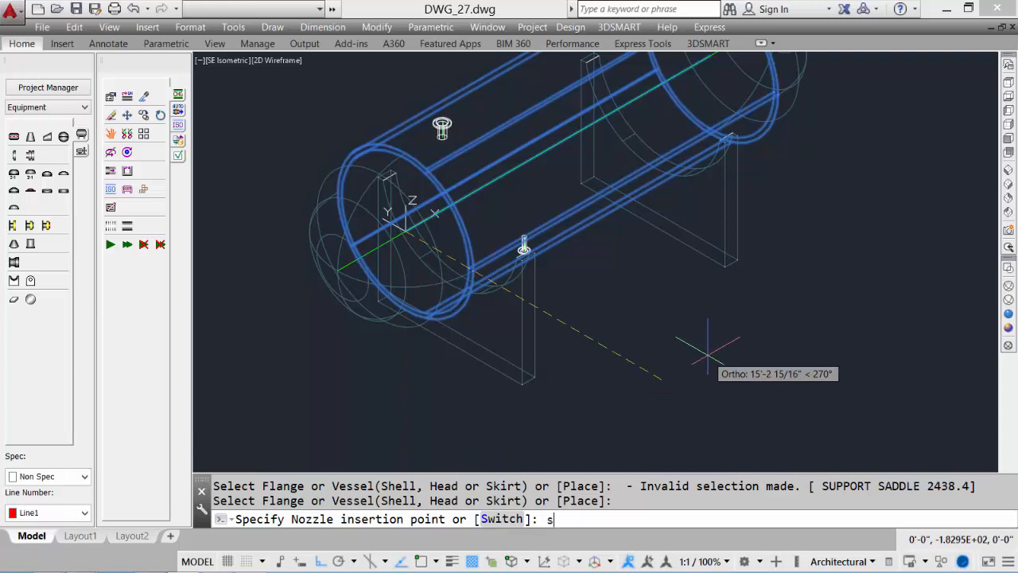
{"action": "key", "text": "Return"}
{"action": "middle_click_drag", "start_coordinate": [692, 342], "coordinate": [587, 419]}
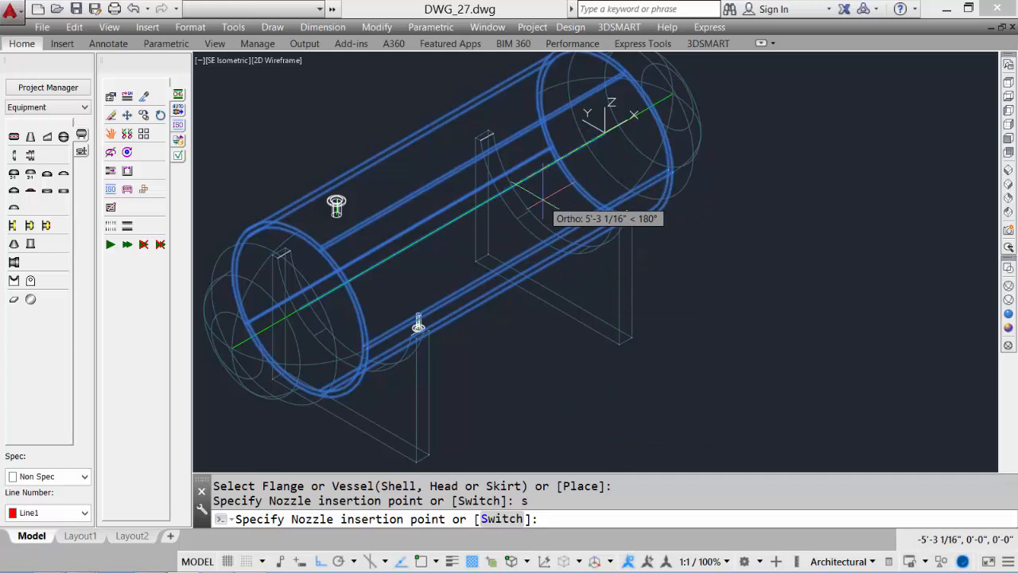
{"action": "type", "text": "12"}
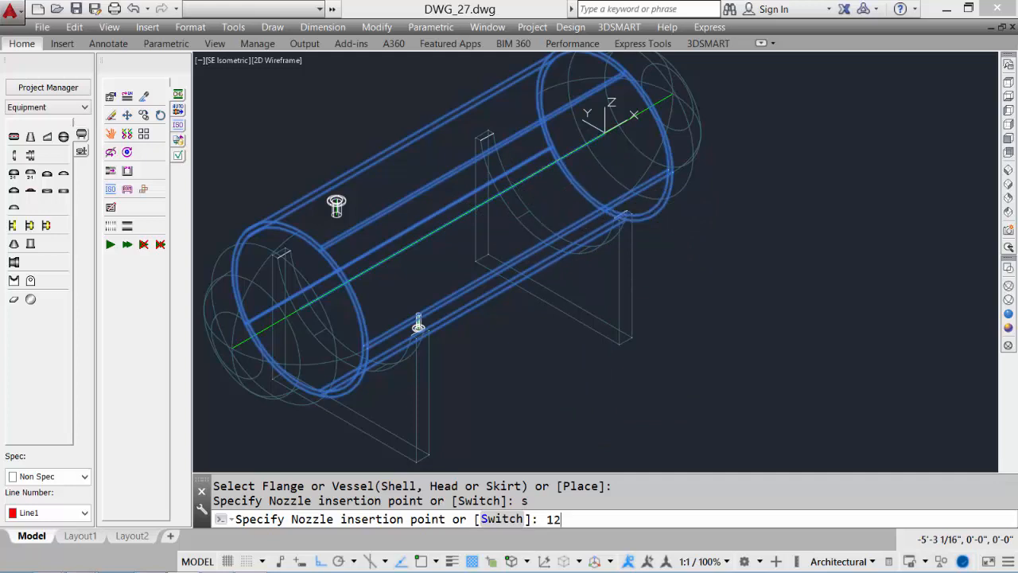
{"action": "key", "text": "Return"}
{"action": "mouse_move", "coordinate": [444, 233]}
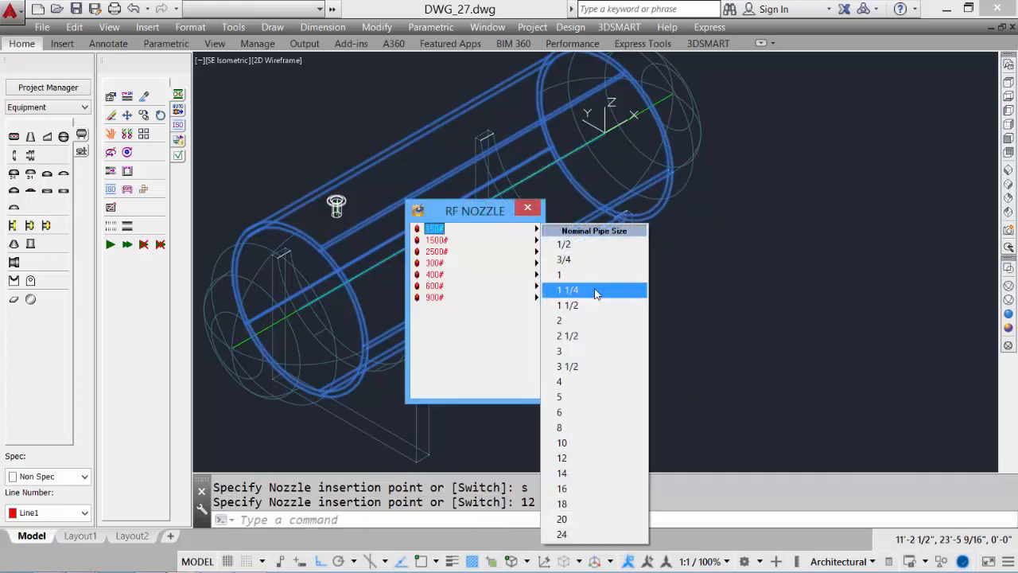
{"action": "left_click", "coordinate": [593, 412]}
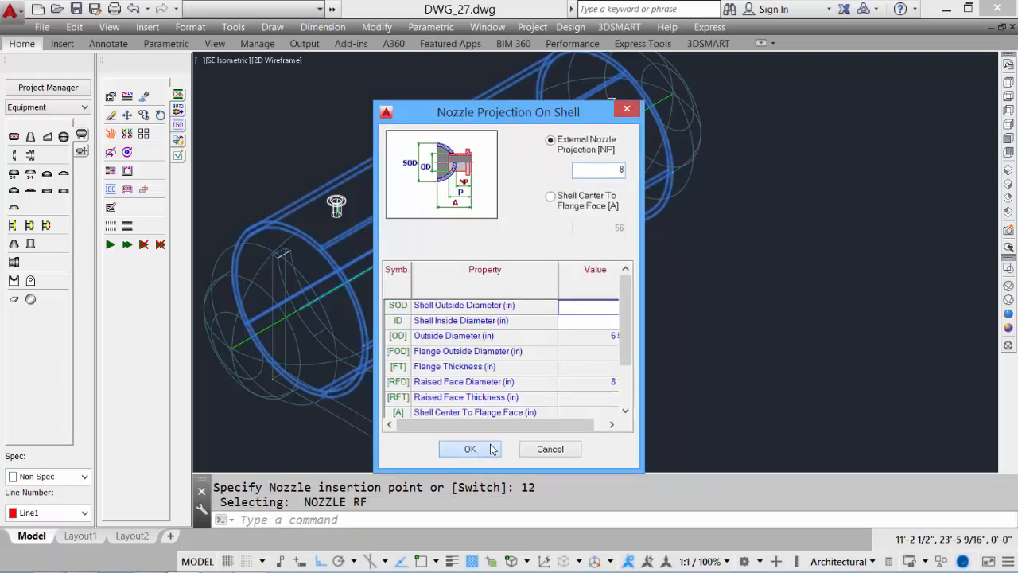
{"action": "left_click", "coordinate": [470, 512]}
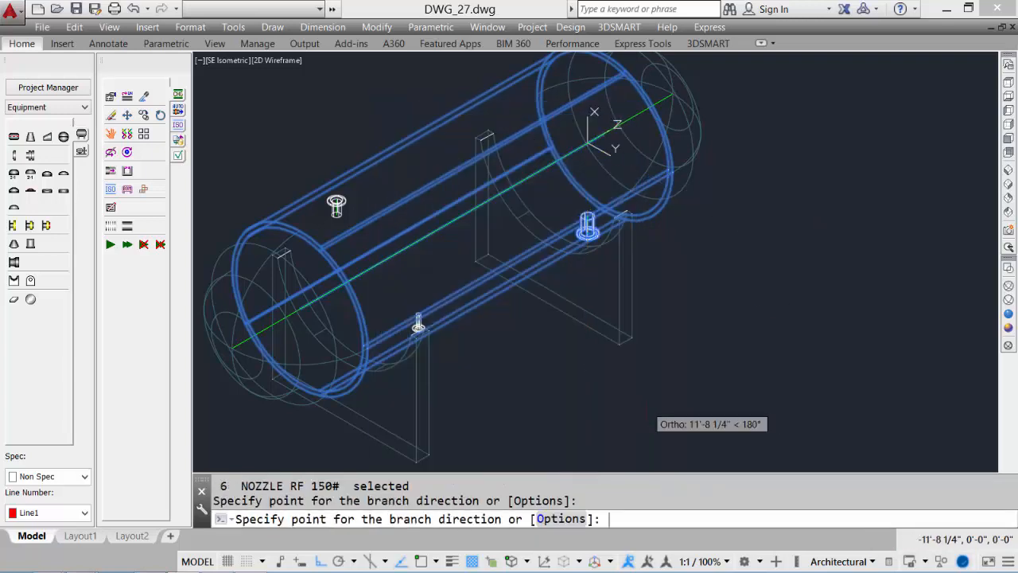
{"action": "left_click", "coordinate": [647, 406]}
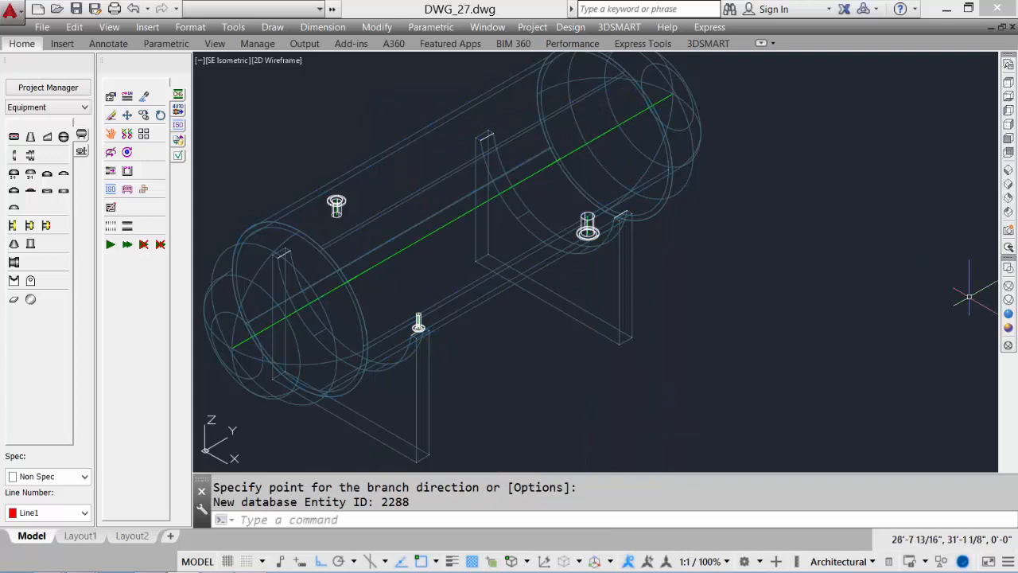
Add a regular horizontal hinged manway on the vessel's right head with 18 in external projection, 30 in outside diameter and 42 in flange diameter
{"action": "left_click", "coordinate": [1008, 314]}
{"action": "mouse_move", "coordinate": [597, 370]}
{"action": "middle_mouse_down", "text": "shift"}
{"action": "mouse_move", "coordinate": [528, 305]}
{"action": "mouse_move", "coordinate": [506, 307]}
{"action": "mouse_move", "coordinate": [610, 316]}
{"action": "mouse_move", "coordinate": [627, 348]}
{"action": "mouse_move", "coordinate": [631, 338]}
{"action": "mouse_move", "coordinate": [648, 350]}
{"action": "middle_mouse_up", "text": "shift"}
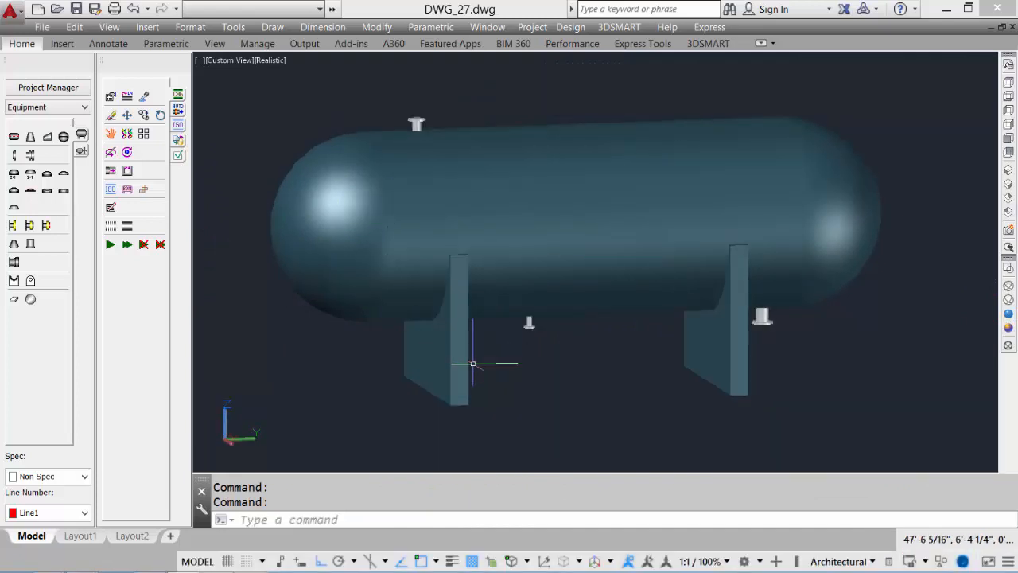
{"action": "key", "text": "ctrl+z"}
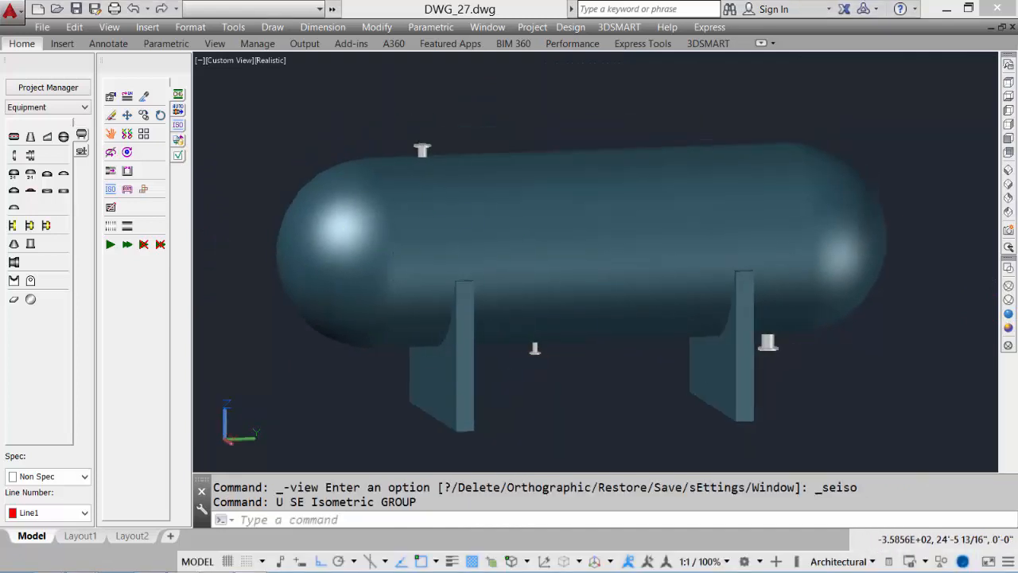
{"action": "middle_click_drag", "start_coordinate": [640, 374], "coordinate": [604, 390], "text": "shift"}
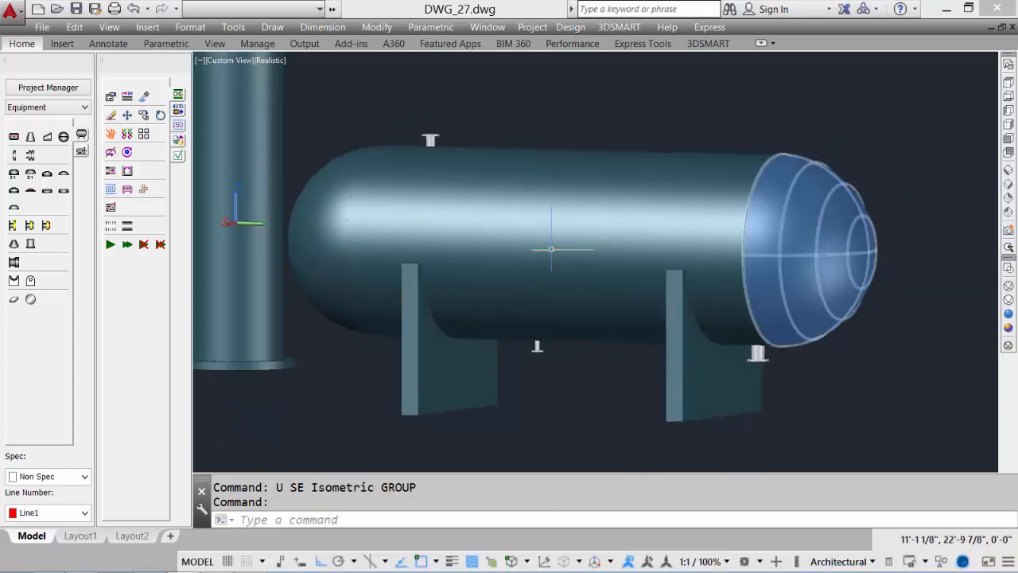
{"action": "left_click", "coordinate": [15, 263]}
{"action": "left_click", "coordinate": [820, 298]}
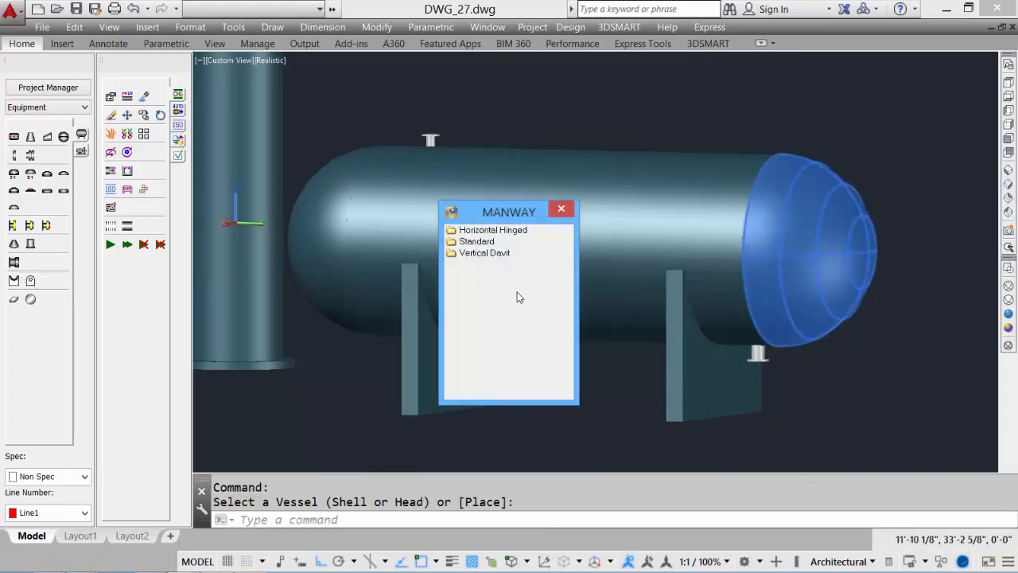
{"action": "left_click", "coordinate": [499, 230]}
{"action": "double_click", "coordinate": [499, 230]}
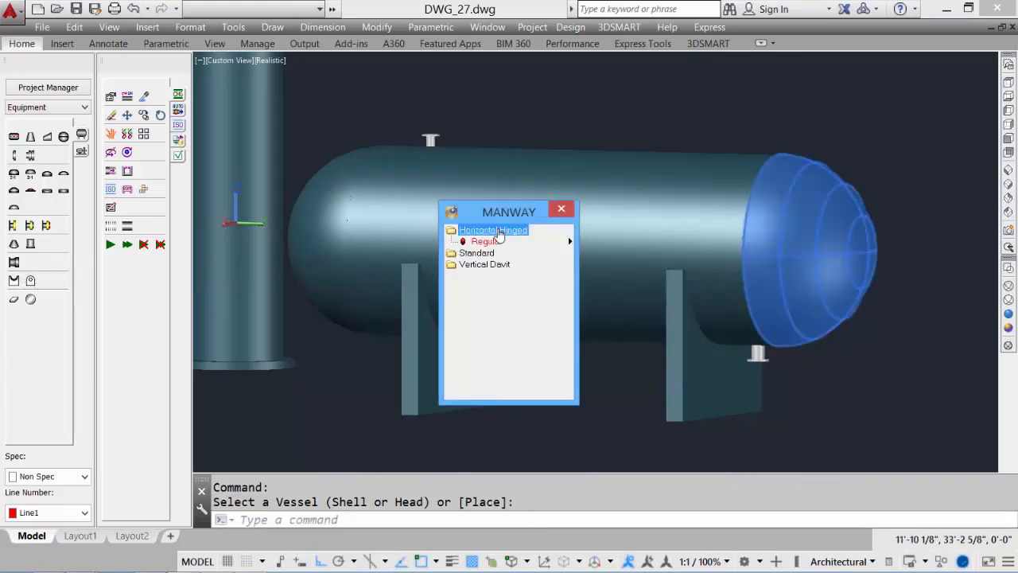
{"action": "left_click", "coordinate": [486, 241]}
{"action": "left_click", "coordinate": [634, 258]}
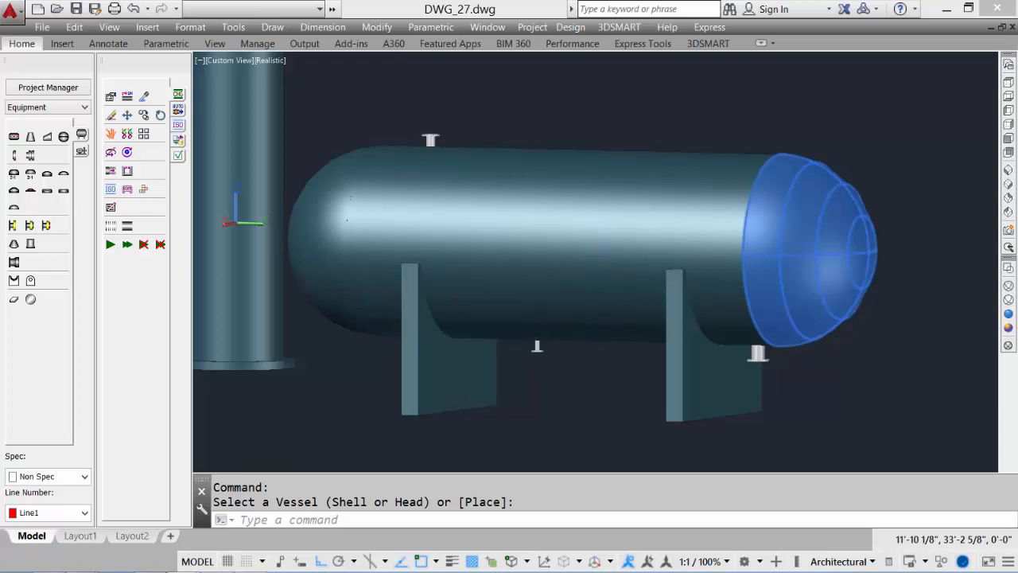
{"action": "left_click_drag", "start_coordinate": [550, 424], "coordinate": [575, 430]}
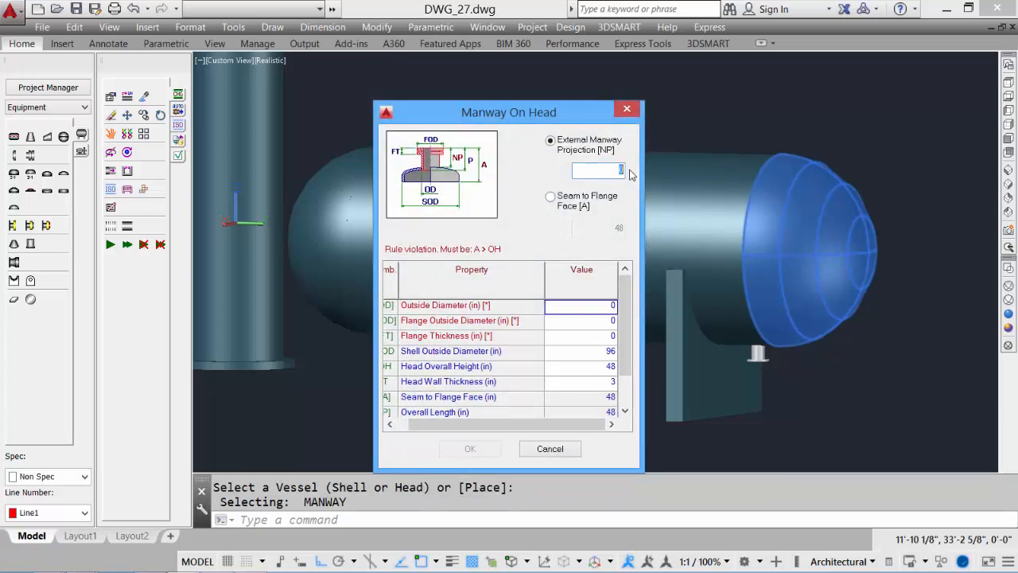
{"action": "type", "text": "18"}
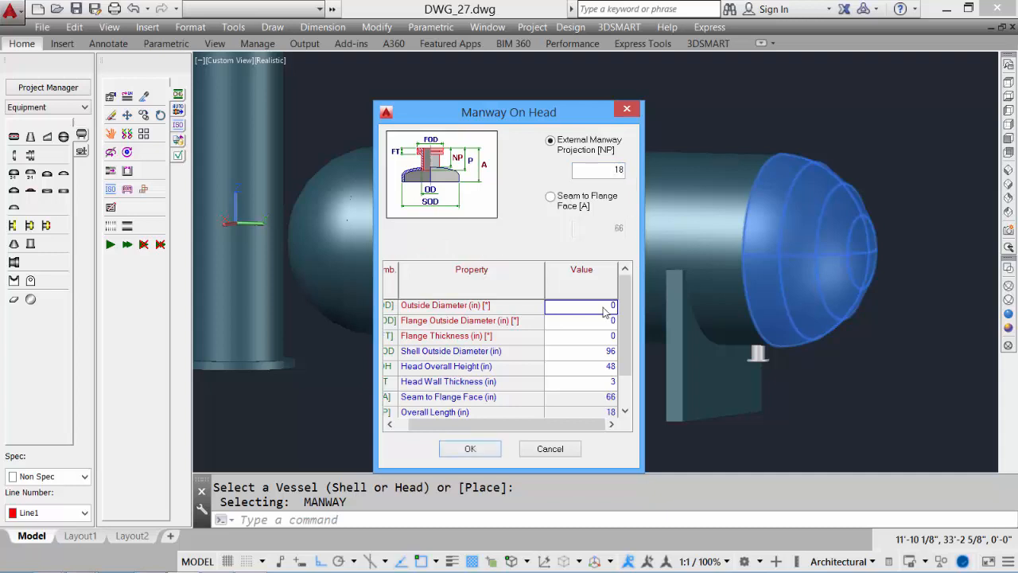
{"action": "left_click", "coordinate": [606, 321]}
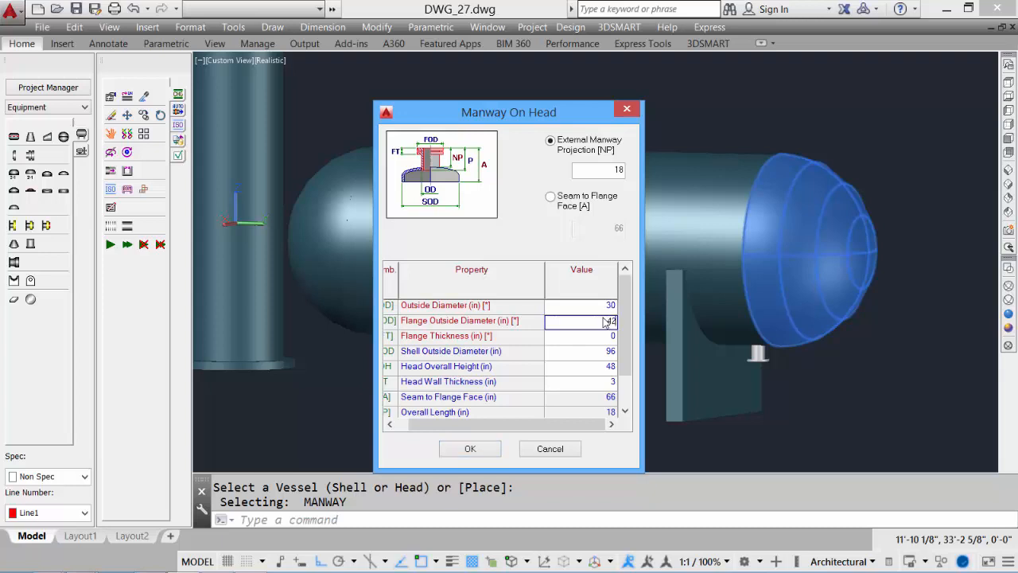
{"action": "left_click", "coordinate": [606, 337]}
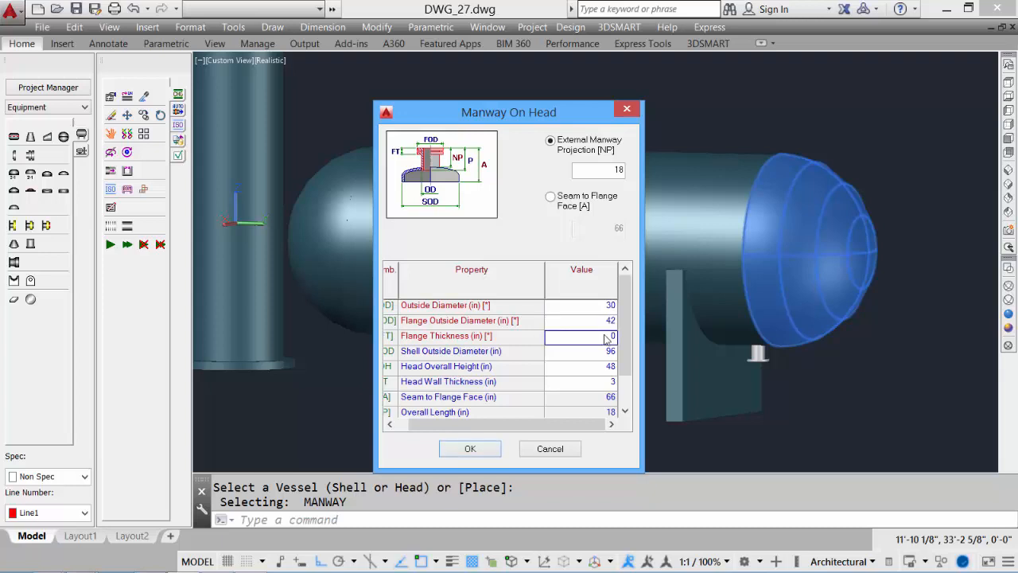
{"action": "left_click", "coordinate": [474, 448]}
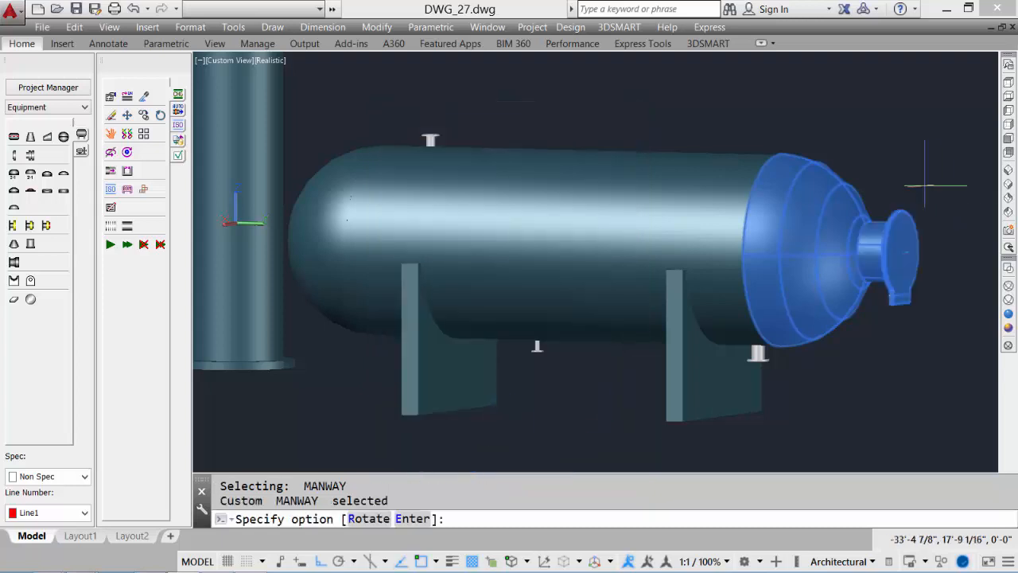
Rotate the manway 90 degrees and finish placing it
{"action": "type", "text": "r"}
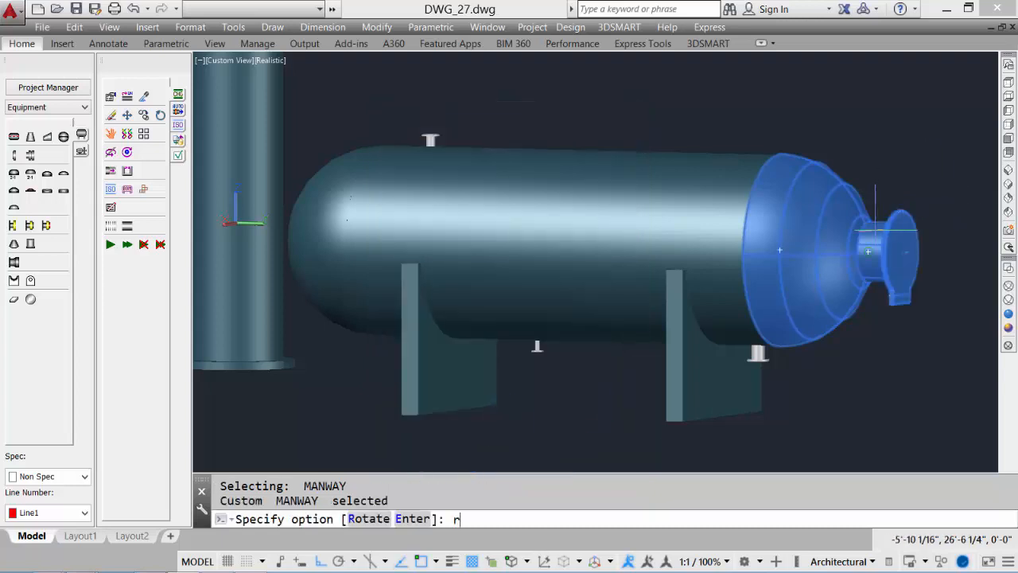
{"action": "key", "text": "Return"}
{"action": "type", "text": "90"}
{"action": "key", "text": "Return"}
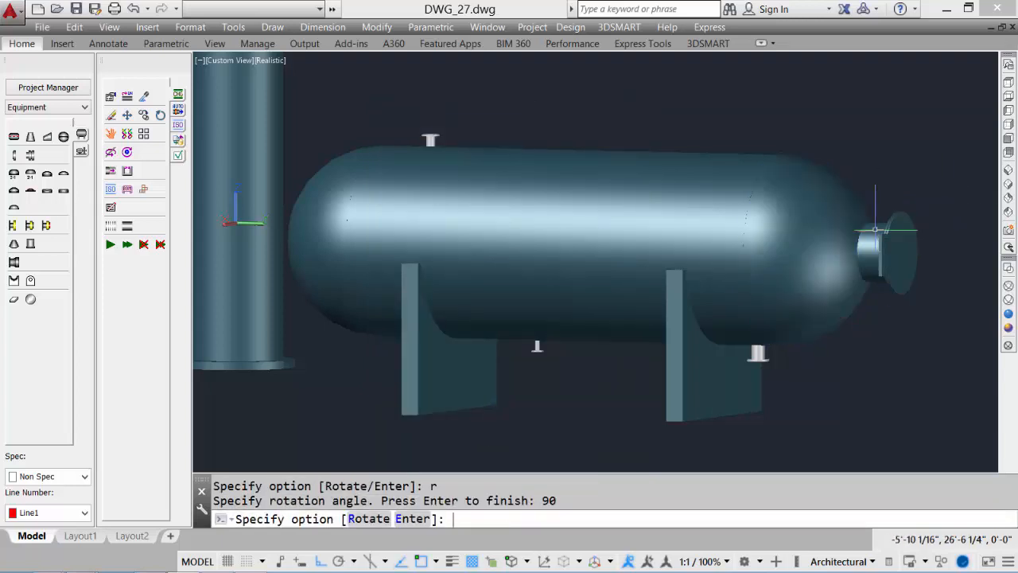
{"action": "key", "text": "Return"}
Inspect the vessels from the top, right and SE isometric views
{"action": "left_click_drag", "start_coordinate": [875, 230], "coordinate": [771, 313], "text": "shift"}
{"action": "left_click", "coordinate": [1009, 83]}
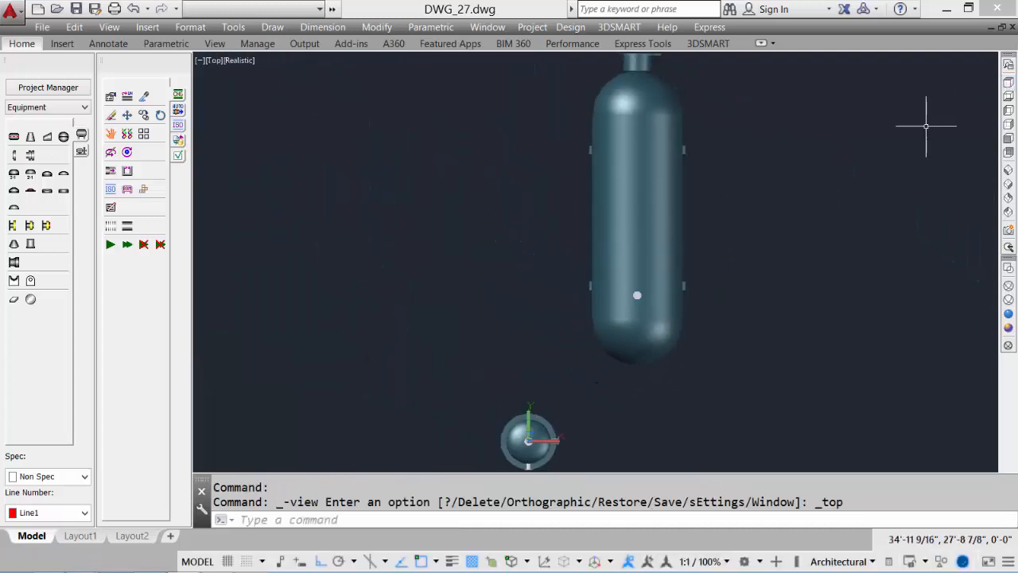
{"action": "left_click", "coordinate": [1009, 123]}
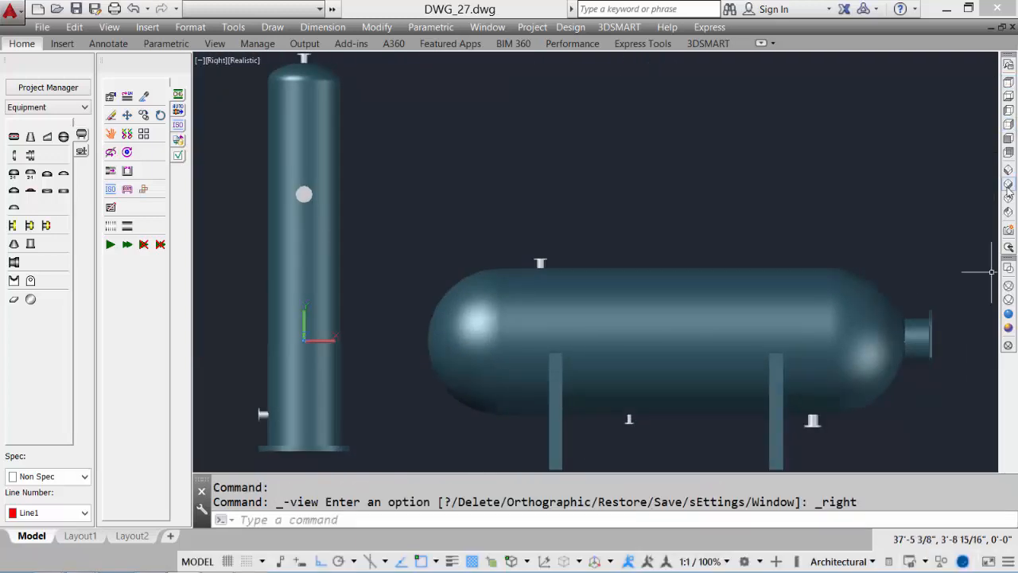
{"action": "left_click", "coordinate": [1009, 184]}
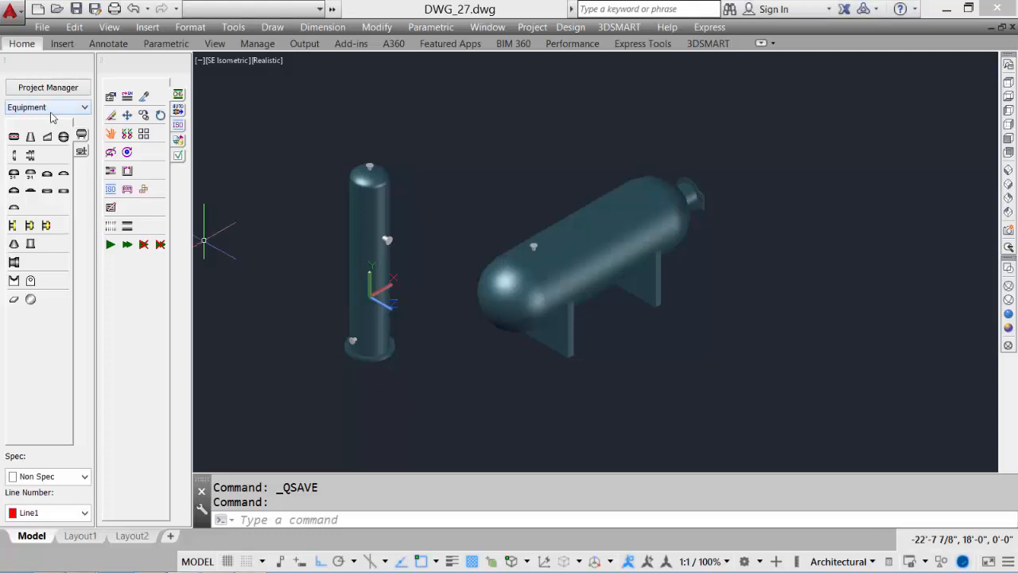
Place a regular 3 in horizontal split pump beside the horizontal vessel with its default dimensions
{"action": "left_click", "coordinate": [81, 154]}
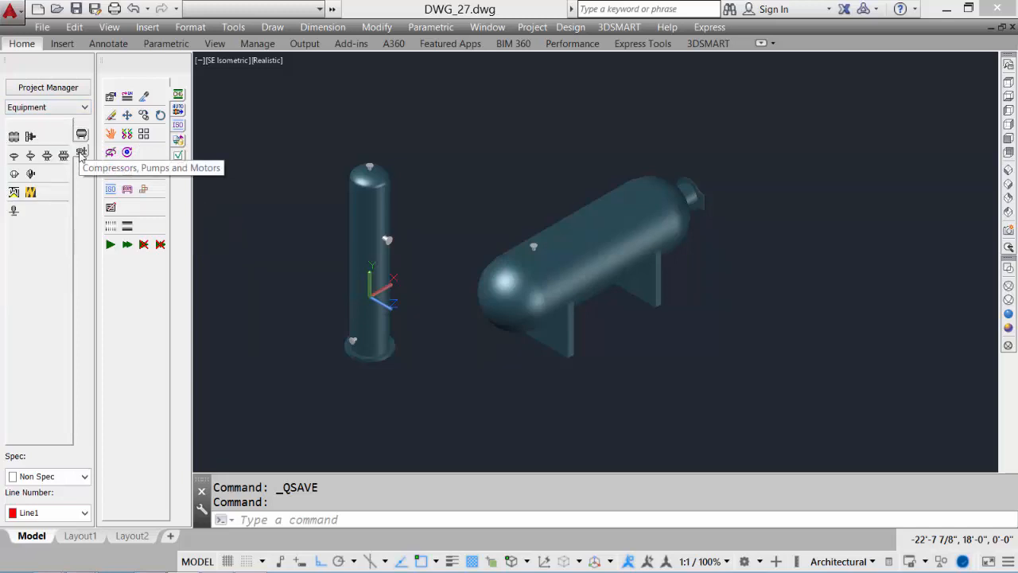
{"action": "left_click", "coordinate": [30, 173]}
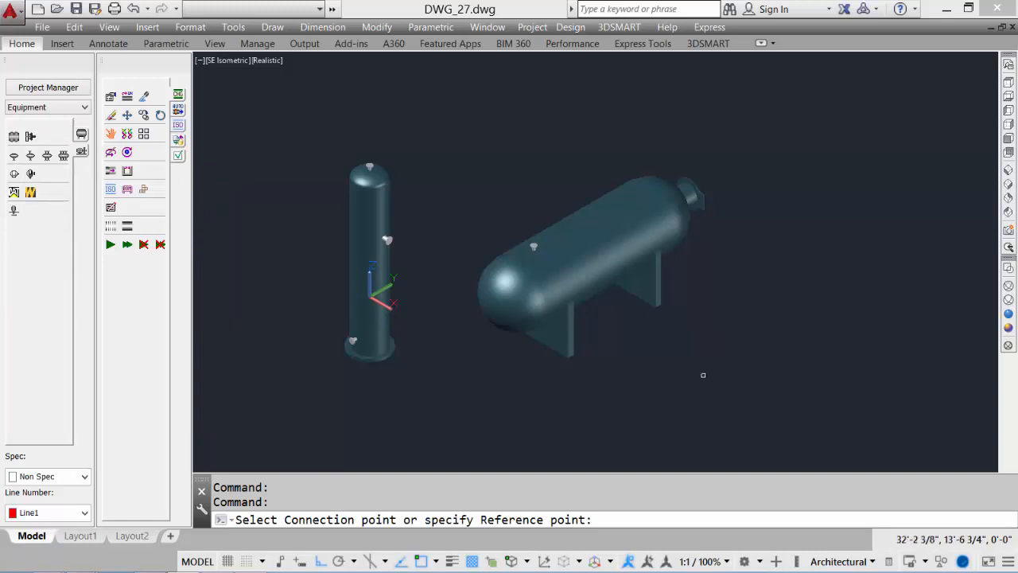
{"action": "left_click", "coordinate": [705, 368]}
{"action": "left_click", "coordinate": [514, 253]}
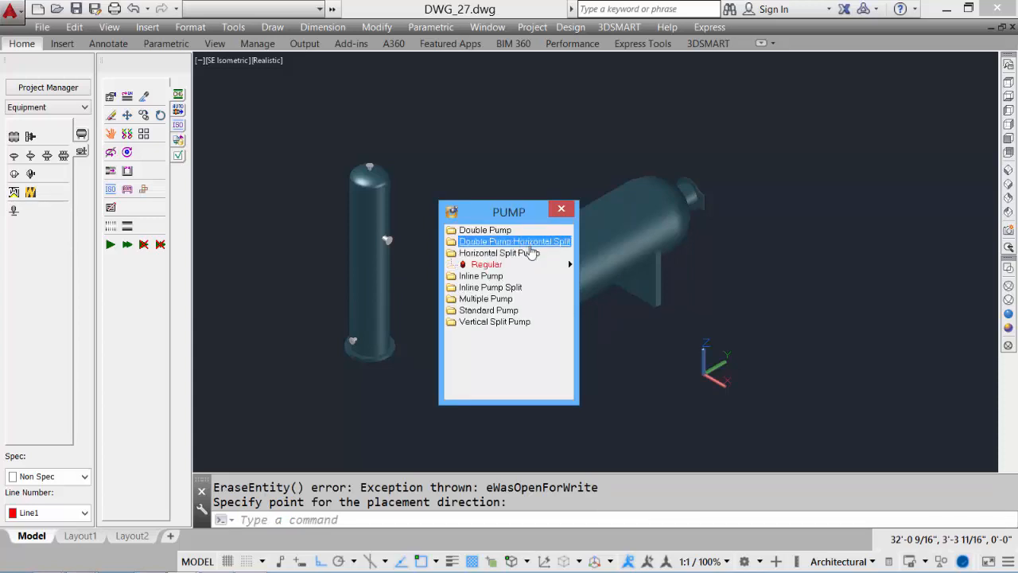
{"action": "left_click", "coordinate": [527, 244]}
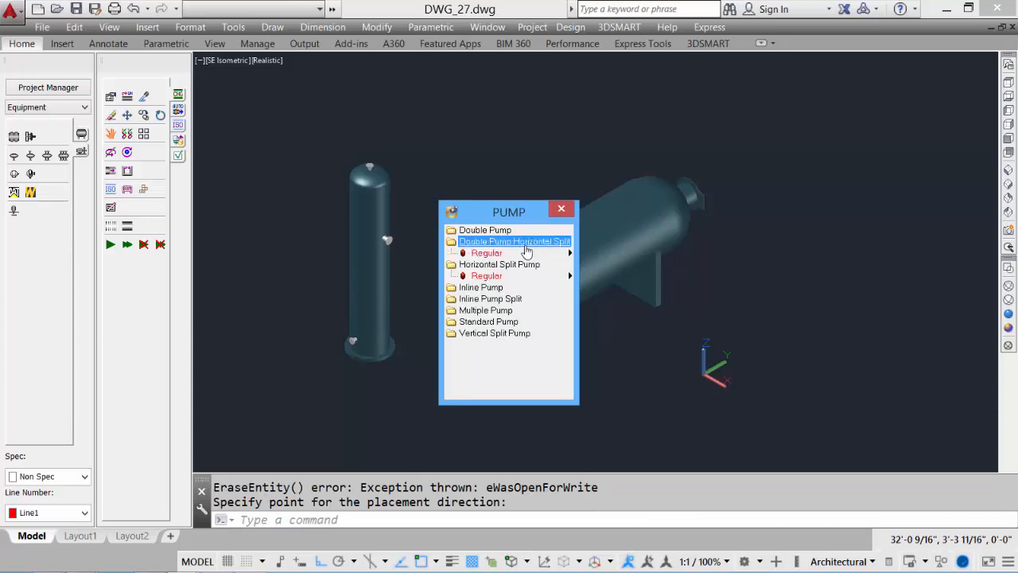
{"action": "left_click", "coordinate": [491, 277]}
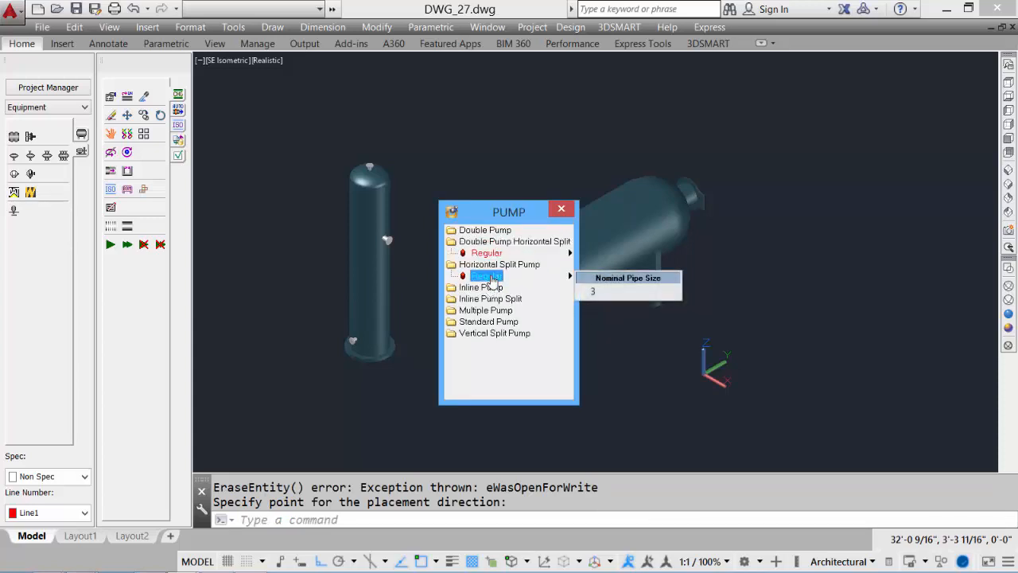
{"action": "left_click", "coordinate": [610, 292]}
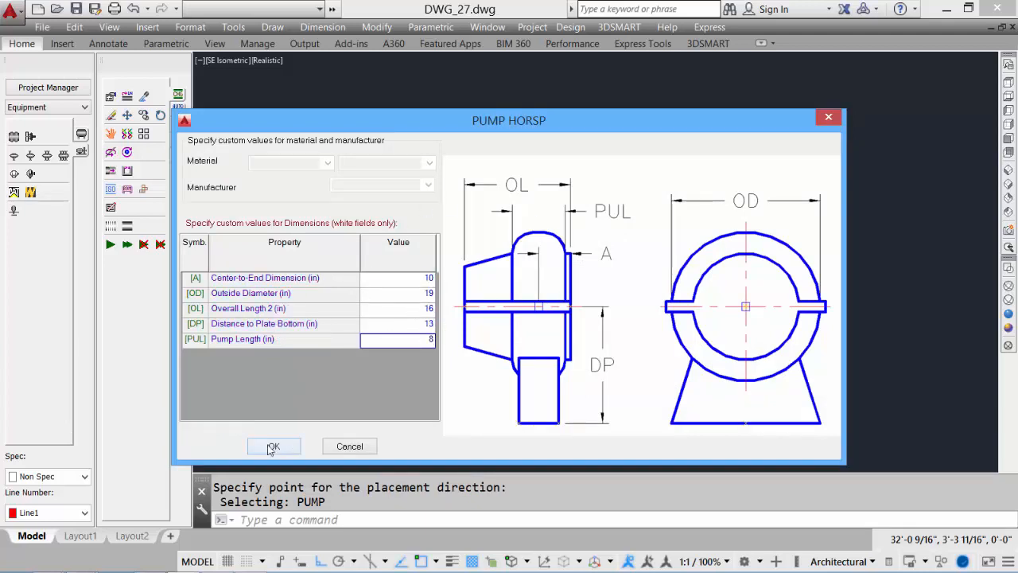
{"action": "left_click", "coordinate": [273, 447]}
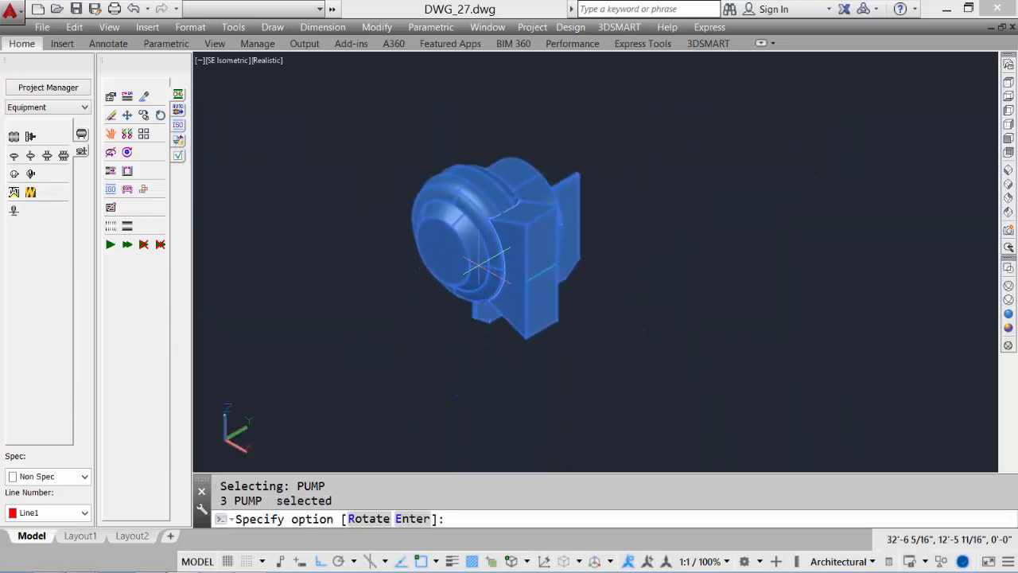
Rotate the pump 90 degrees and finish placing it
{"action": "type", "text": "r"}
{"action": "key", "text": "Return"}
{"action": "type", "text": "90"}
{"action": "key", "text": "Return"}
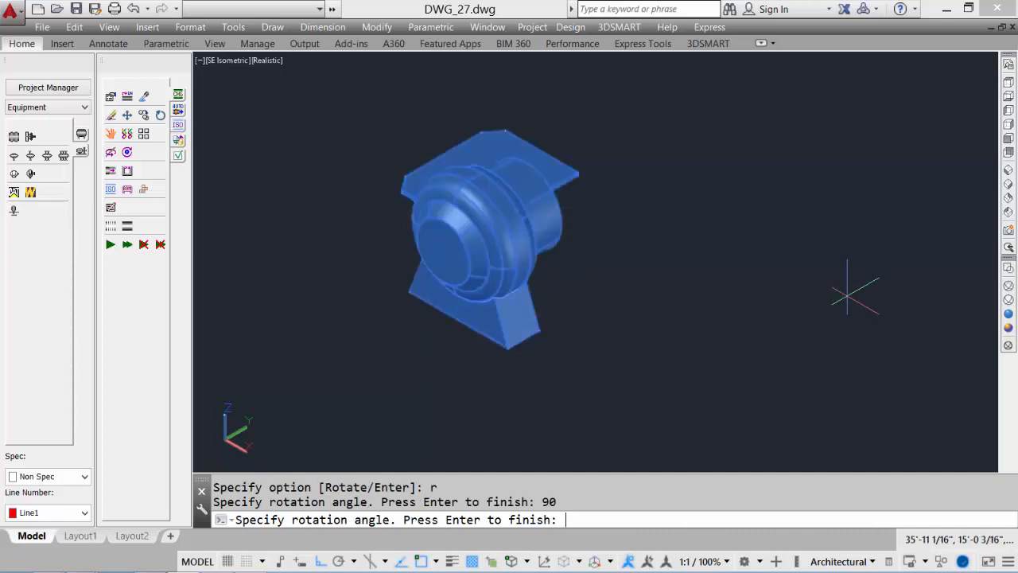
{"action": "key", "text": "Return"}
{"action": "key", "text": "Return"}
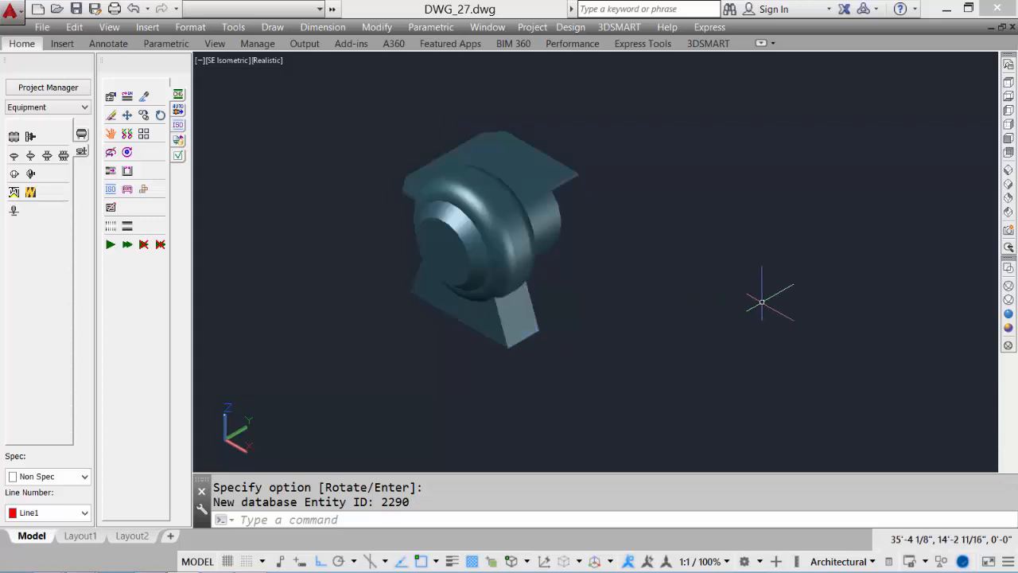
Place a direct-connect electric motor with stand, snapped to the endpoint of the pump's shaft, with default dimensions
{"action": "mouse_move", "coordinate": [766, 299]}
{"action": "middle_mouse_down", "text": "shift"}
{"action": "mouse_move", "coordinate": [628, 291]}
{"action": "mouse_move", "coordinate": [262, 230]}
{"action": "middle_mouse_up", "text": "shift"}
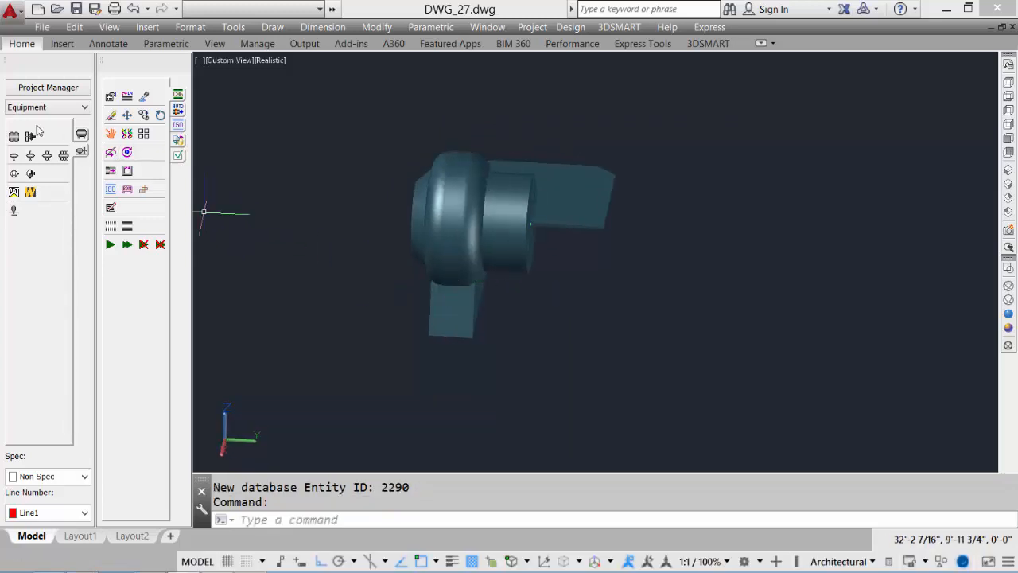
{"action": "left_click", "coordinate": [14, 174]}
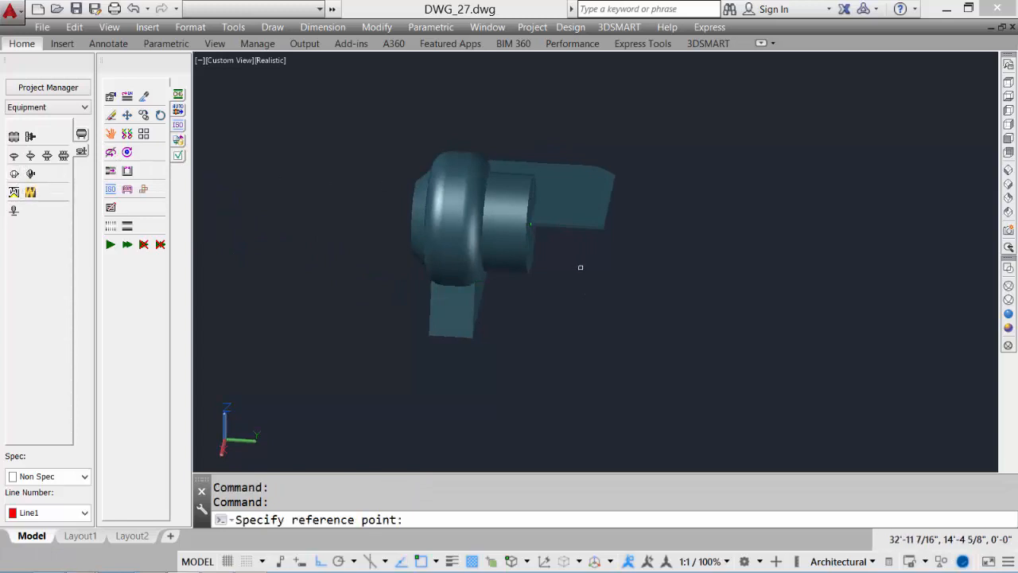
{"action": "type", "text": "end"}
{"action": "key", "text": "Return"}
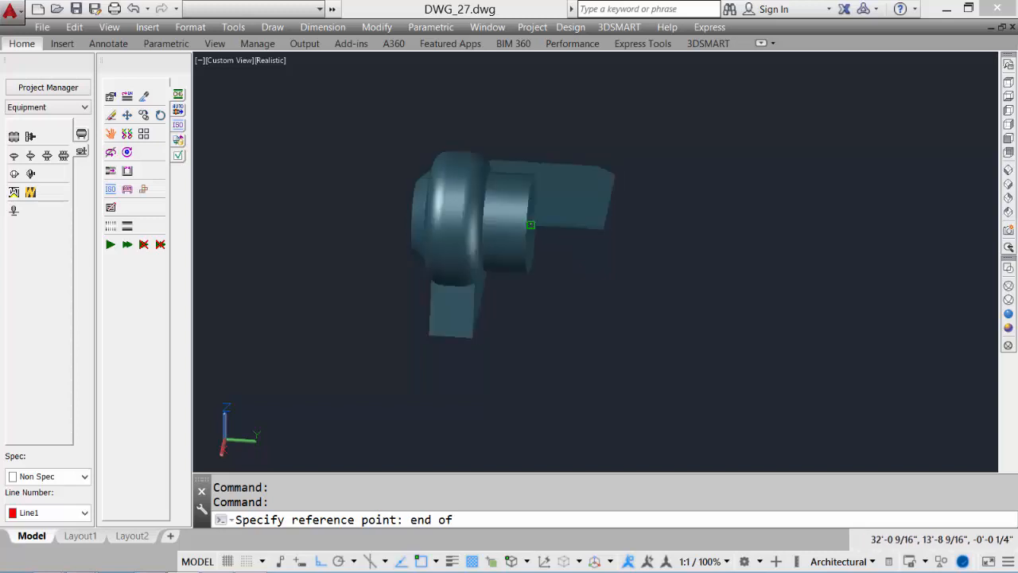
{"action": "left_click", "coordinate": [530, 225]}
{"action": "left_click", "coordinate": [800, 245]}
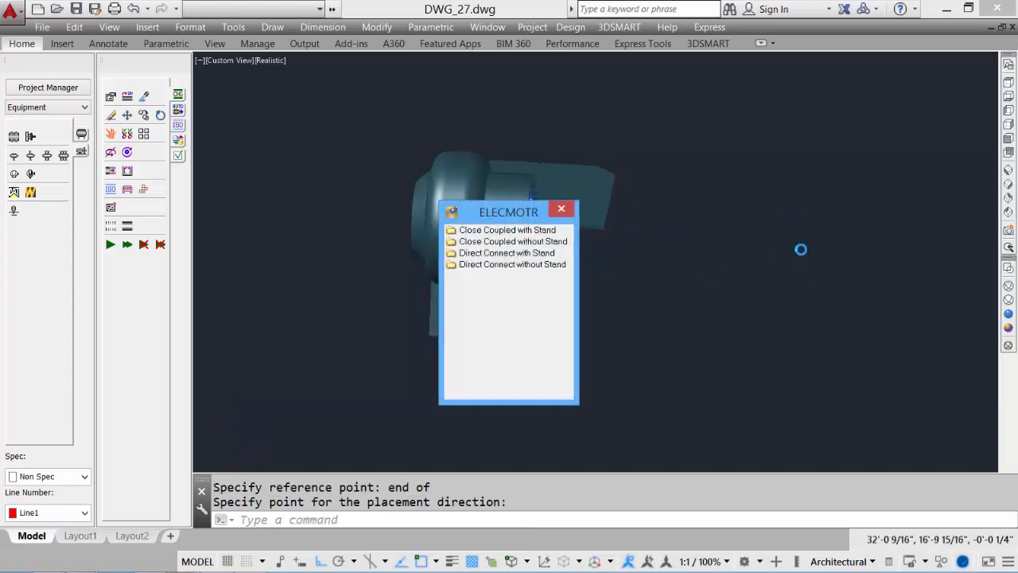
{"action": "double_click", "coordinate": [530, 253]}
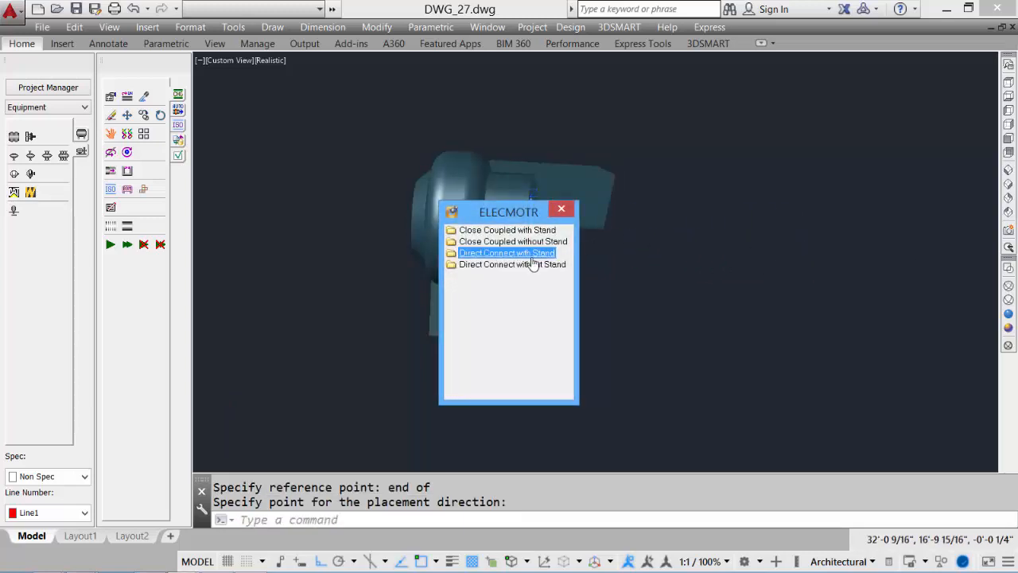
{"action": "left_click", "coordinate": [533, 263]}
{"action": "left_click", "coordinate": [619, 283]}
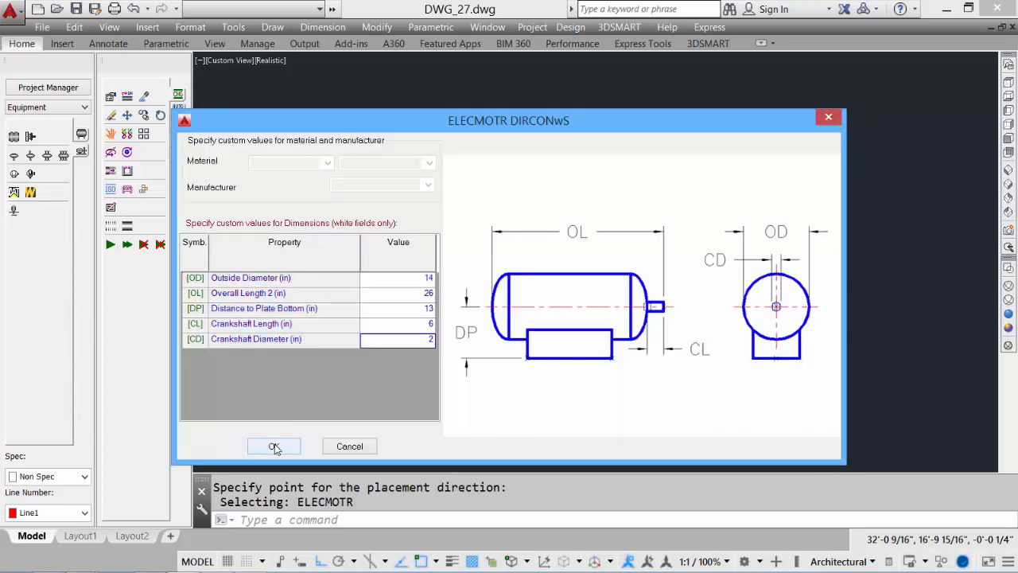
{"action": "left_click", "coordinate": [273, 445]}
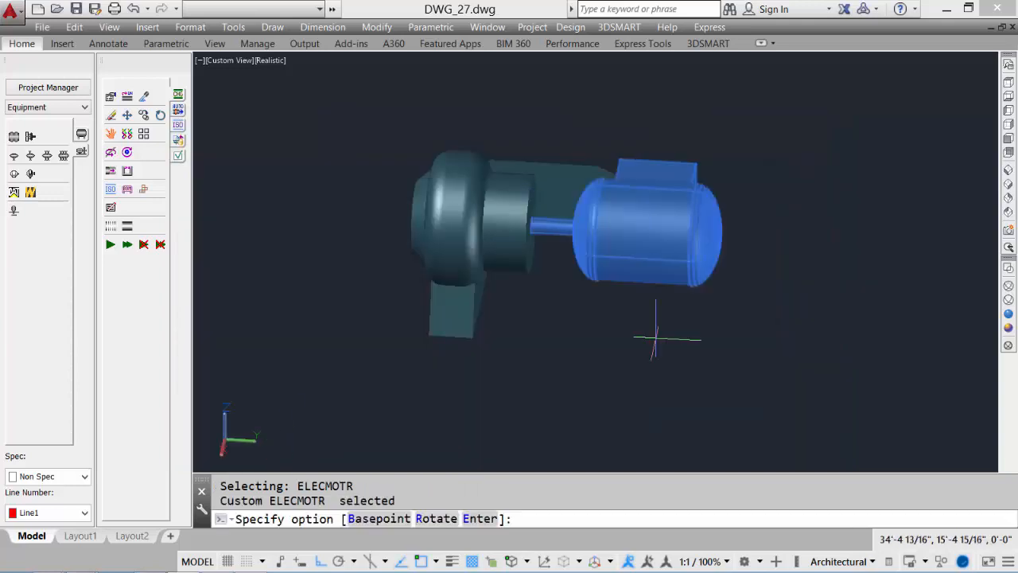
Rotate the motor 90 degrees and finish placing it
{"action": "type", "text": "r"}
{"action": "key", "text": "Return"}
{"action": "type", "text": "90"}
{"action": "key", "text": "Return"}
{"action": "key", "text": "Return"}
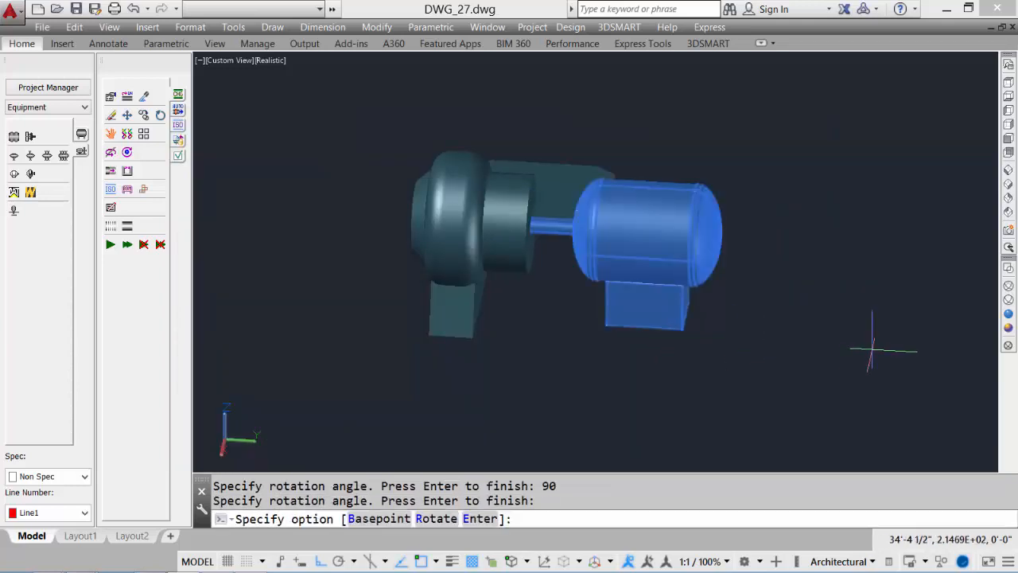
{"action": "key", "text": "Return"}
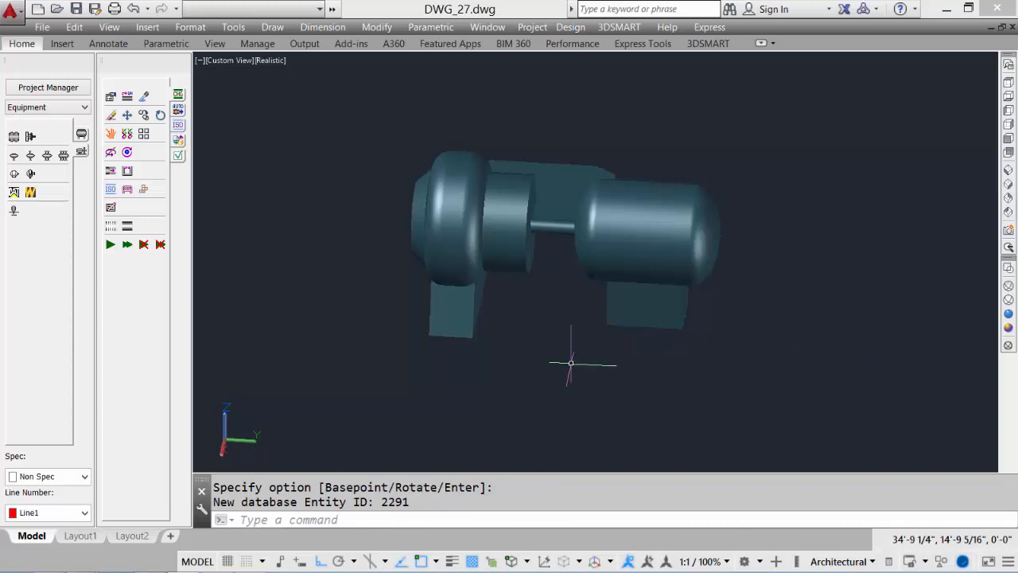
{"action": "middle_click_drag", "start_coordinate": [580, 357], "coordinate": [673, 338], "text": "shift"}
{"action": "scroll", "coordinate": [647, 307], "scroll_direction": "up", "scroll_amount": 3}
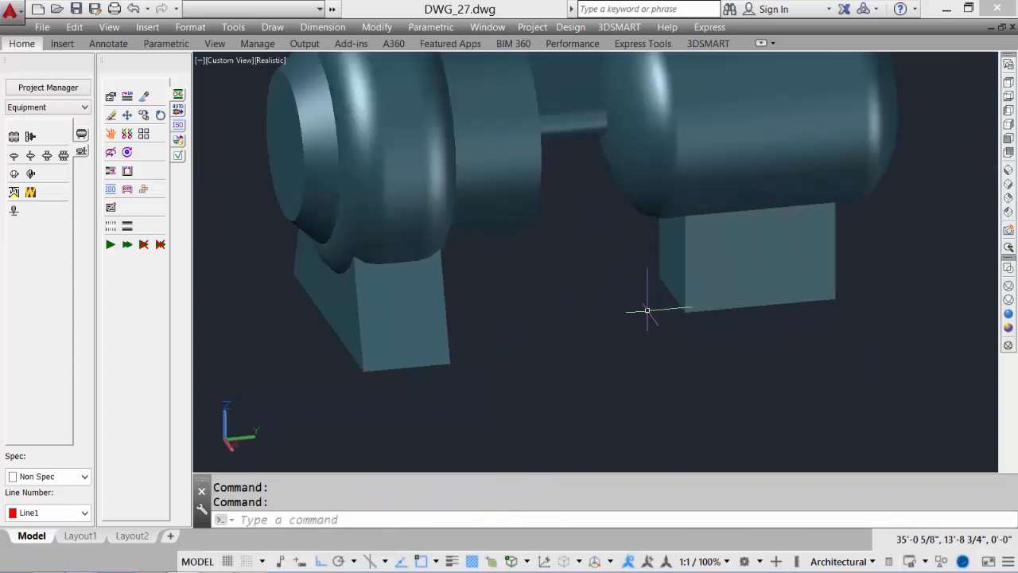
Draw a 2 ft by 4 ft rectangle beside the pump and motor
{"action": "scroll", "coordinate": [557, 318], "scroll_direction": "down", "scroll_amount": 2}
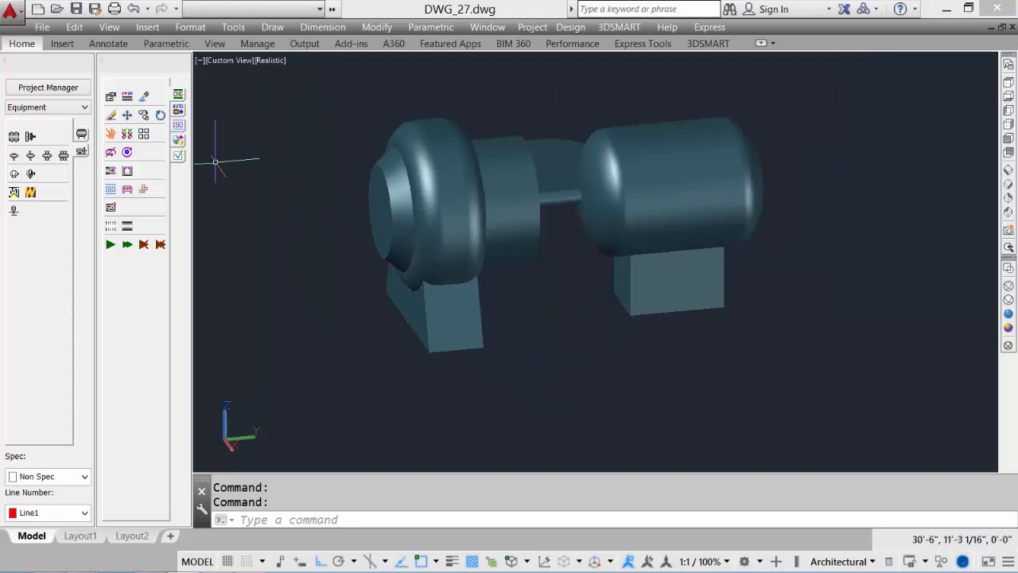
{"action": "scroll", "coordinate": [532, 359], "scroll_direction": "down", "scroll_amount": 2}
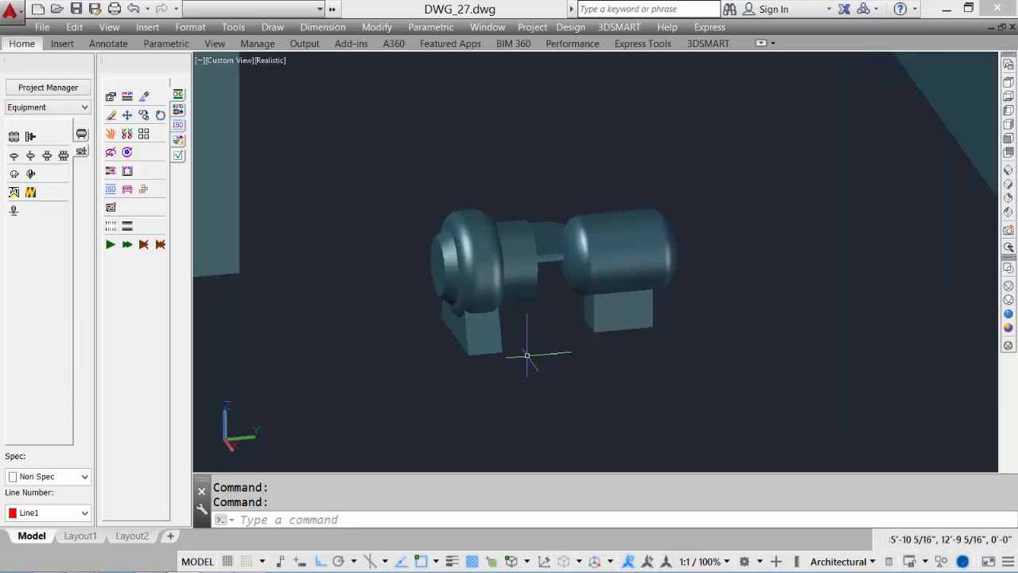
{"action": "type", "text": "rec"}
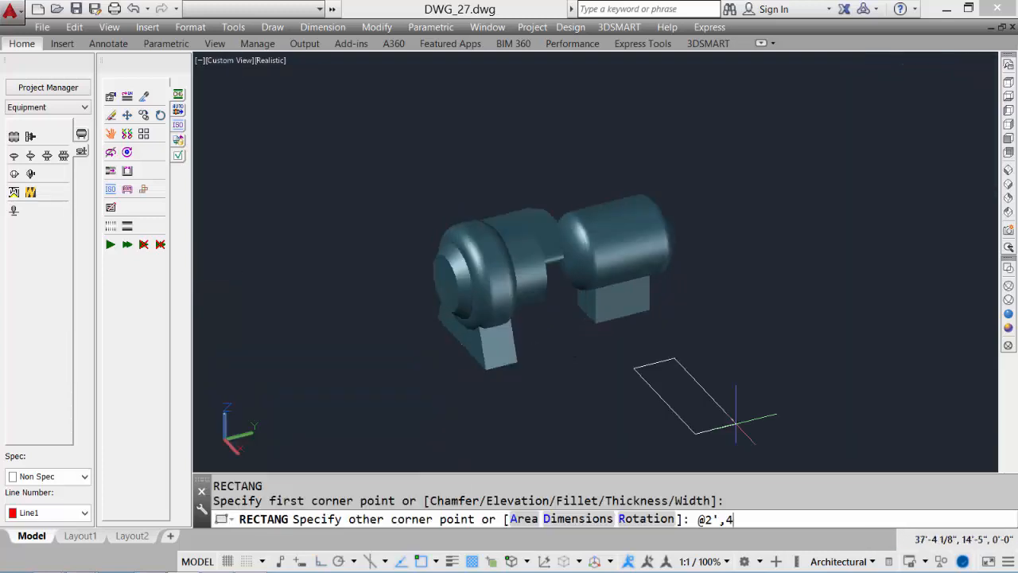
{"action": "key", "text": "Return"}
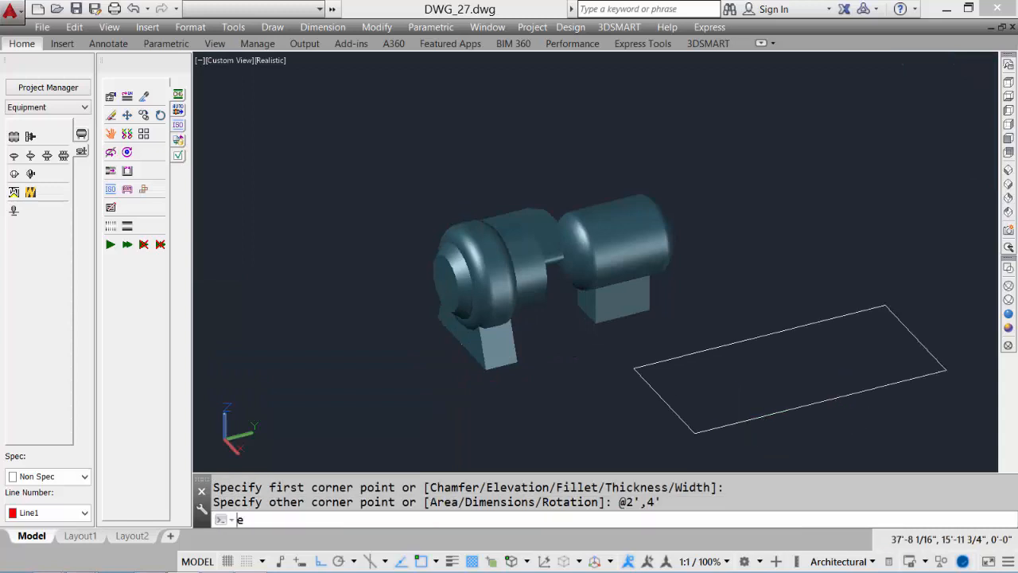
Extrude the rectangle 1/2 in and move the resulting base plate beneath the pump and motor
{"action": "type", "text": "ext"}
{"action": "key", "text": "Return"}
{"action": "left_click", "coordinate": [762, 416]}
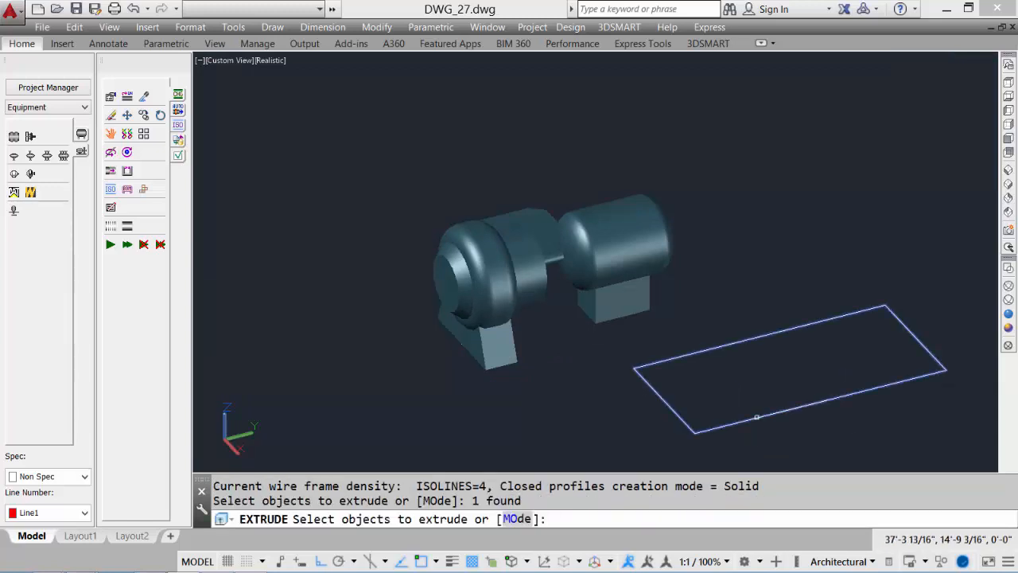
{"action": "key", "text": "Return"}
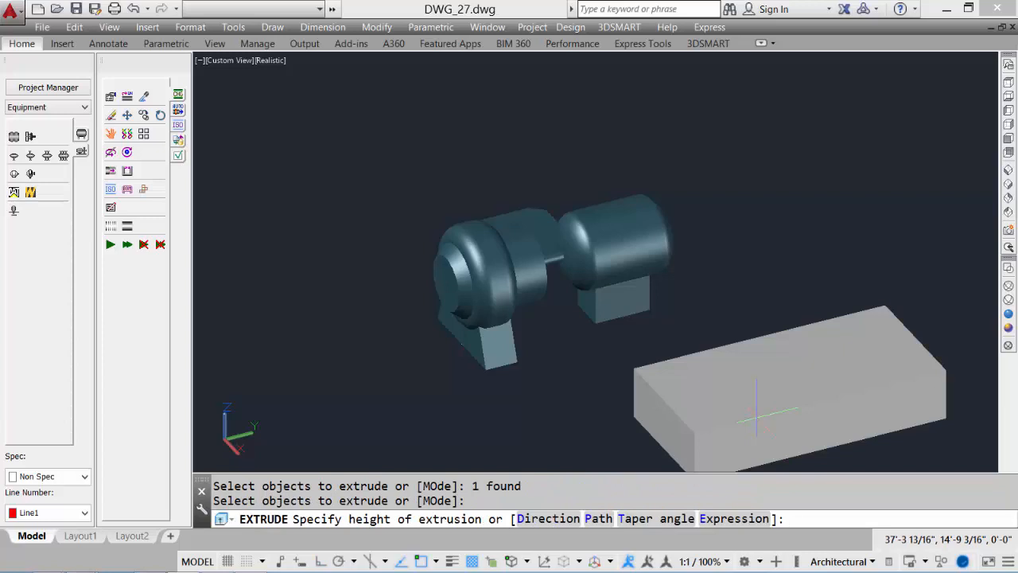
{"action": "type", "text": "1/2"}
{"action": "key", "text": "Return"}
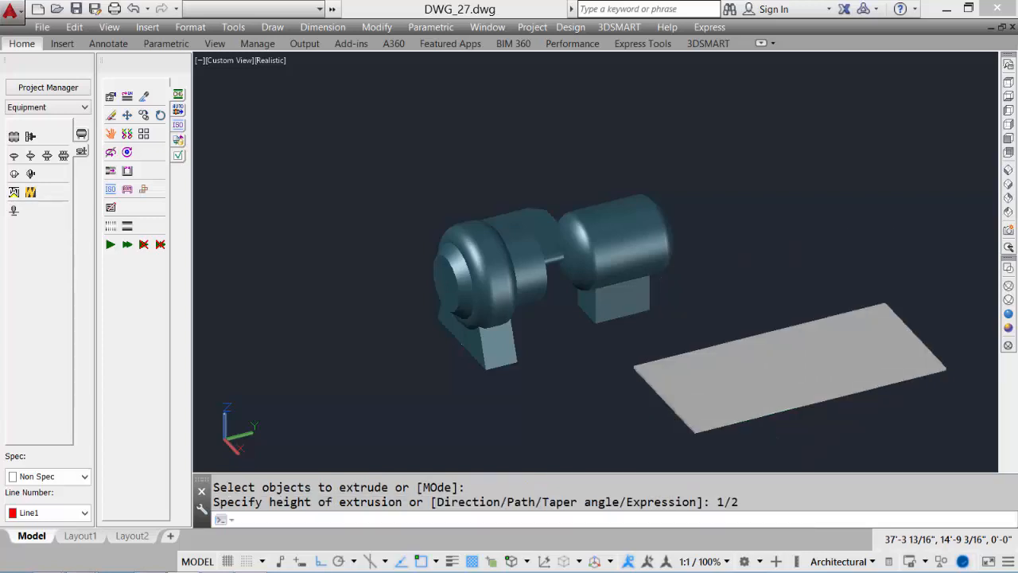
{"action": "type", "text": "m"}
{"action": "key", "text": "Return"}
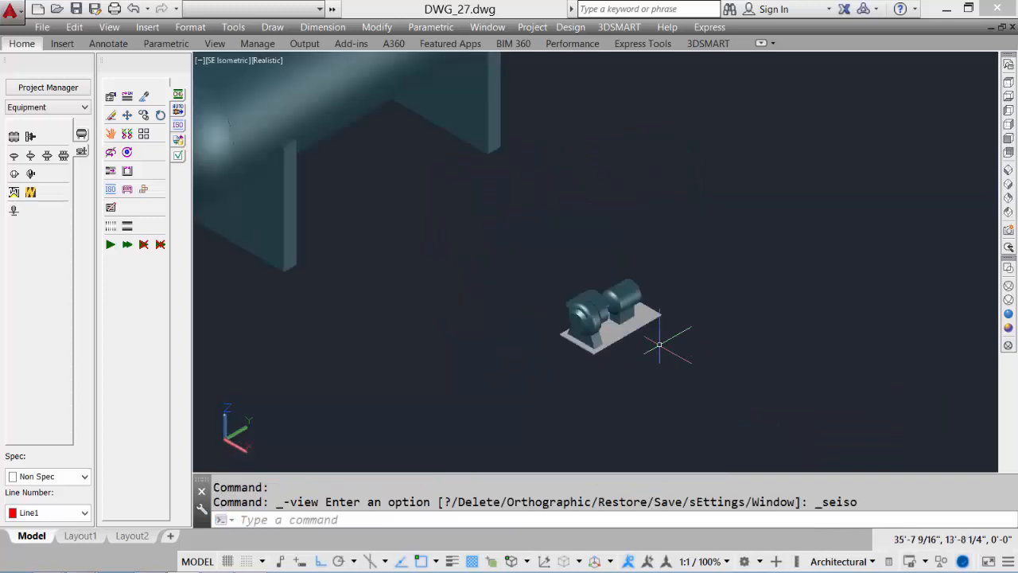
Match the base plate's properties to those of the motor
{"action": "scroll", "coordinate": [625, 340], "scroll_direction": "up", "scroll_amount": 6}
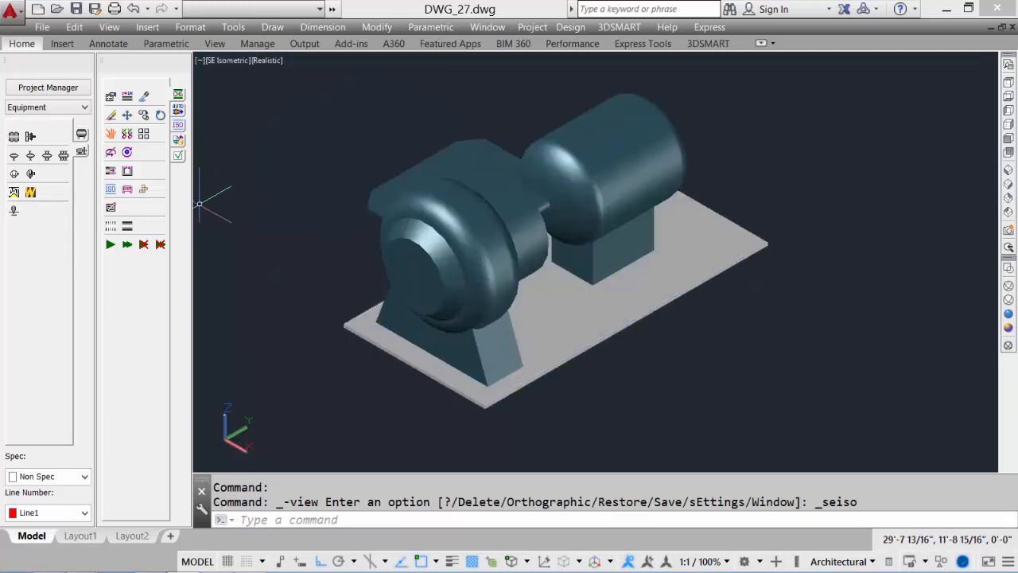
{"action": "type", "text": "MA"}
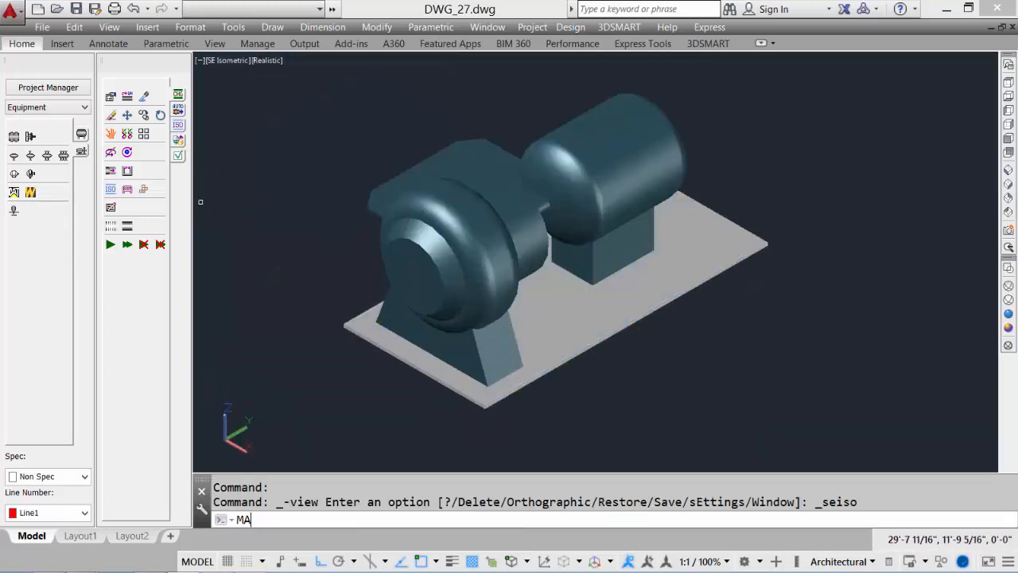
{"action": "key", "text": "Return"}
{"action": "left_click", "coordinate": [629, 171]}
{"action": "left_click", "coordinate": [728, 265]}
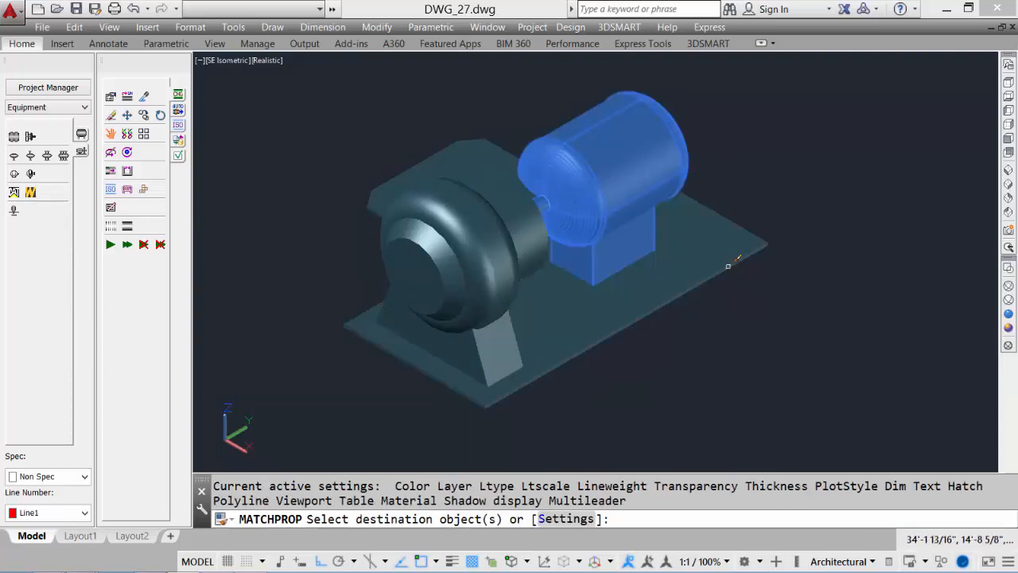
{"action": "key", "text": "Return"}
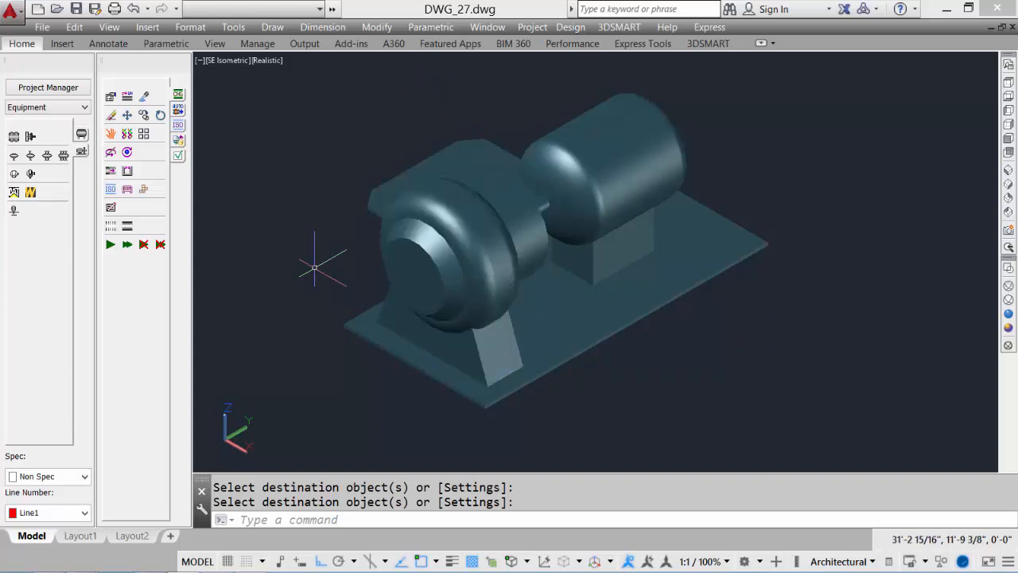
Start placing an RF nozzle at the centre of the pump's suction end, pointing outward
{"action": "left_click", "coordinate": [82, 135]}
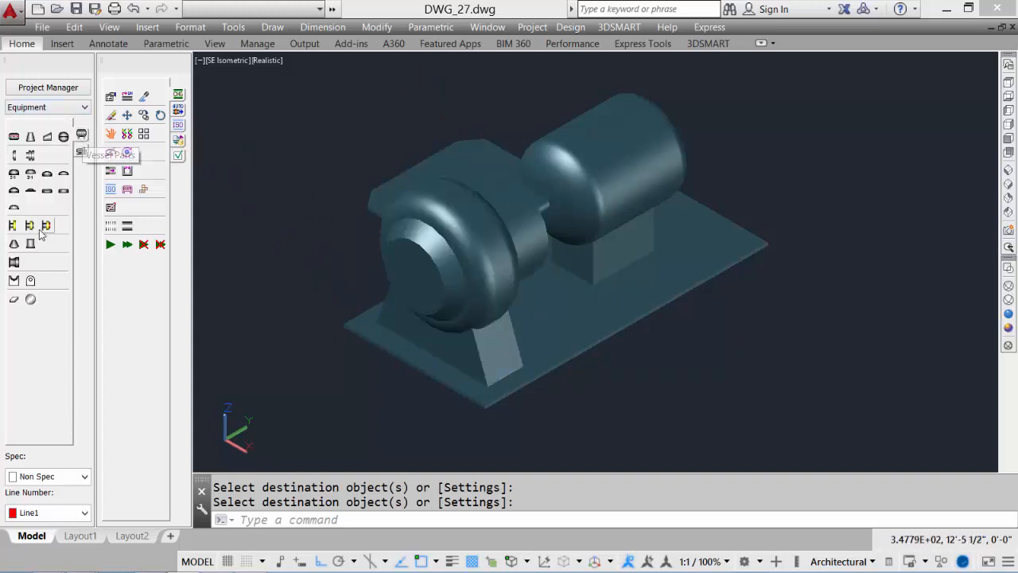
{"action": "left_click", "coordinate": [32, 227]}
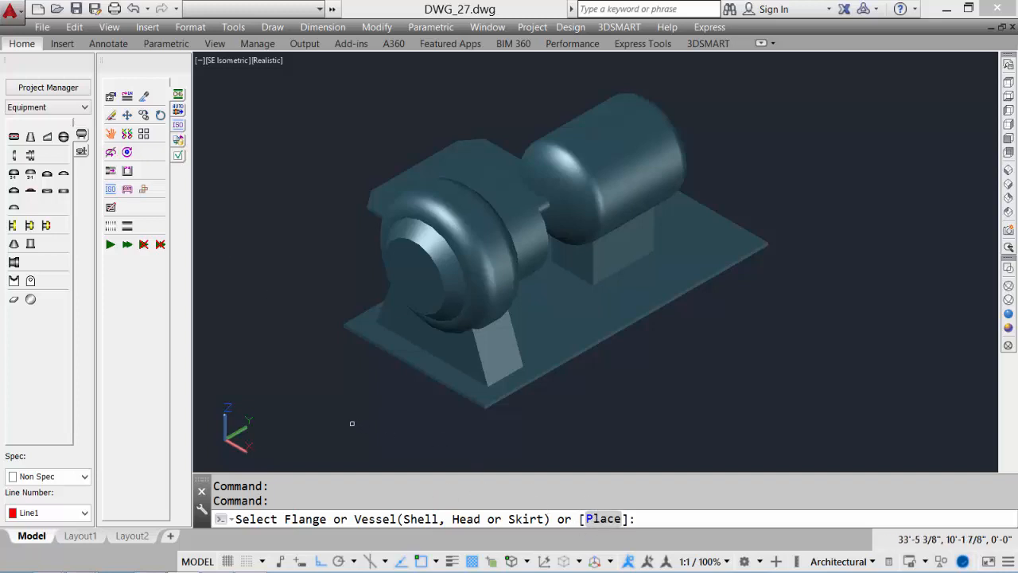
{"action": "type", "text": "p"}
{"action": "key", "text": "Return"}
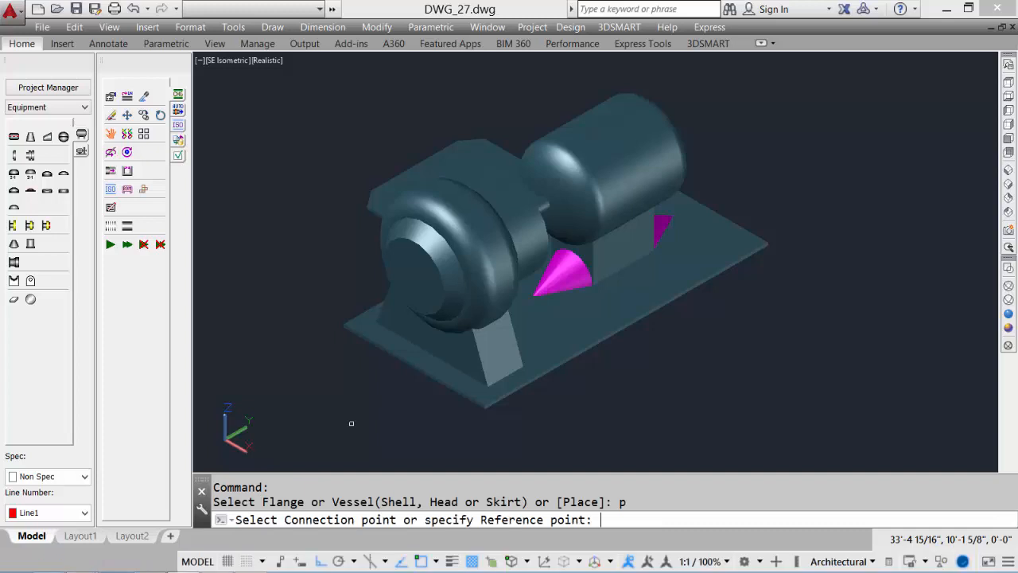
{"action": "type", "text": "c"}
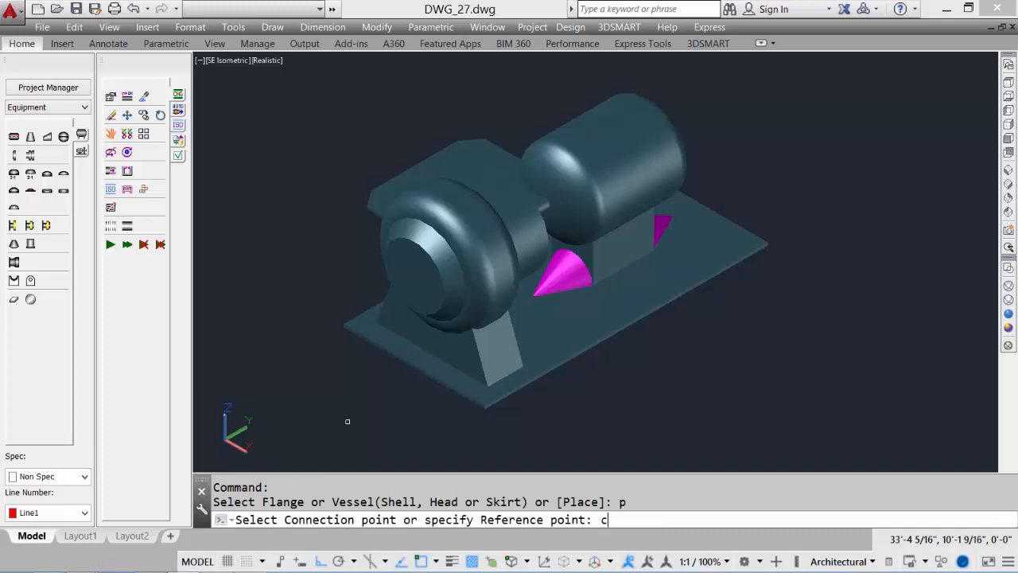
{"action": "type", "text": "en"}
{"action": "key", "text": "Return"}
{"action": "left_click", "coordinate": [414, 277]}
{"action": "left_click", "coordinate": [291, 390]}
Choose a 3 in 150# nozzle, set its overall length to 6 in, and accept the placement
{"action": "mouse_move", "coordinate": [322, 421]}
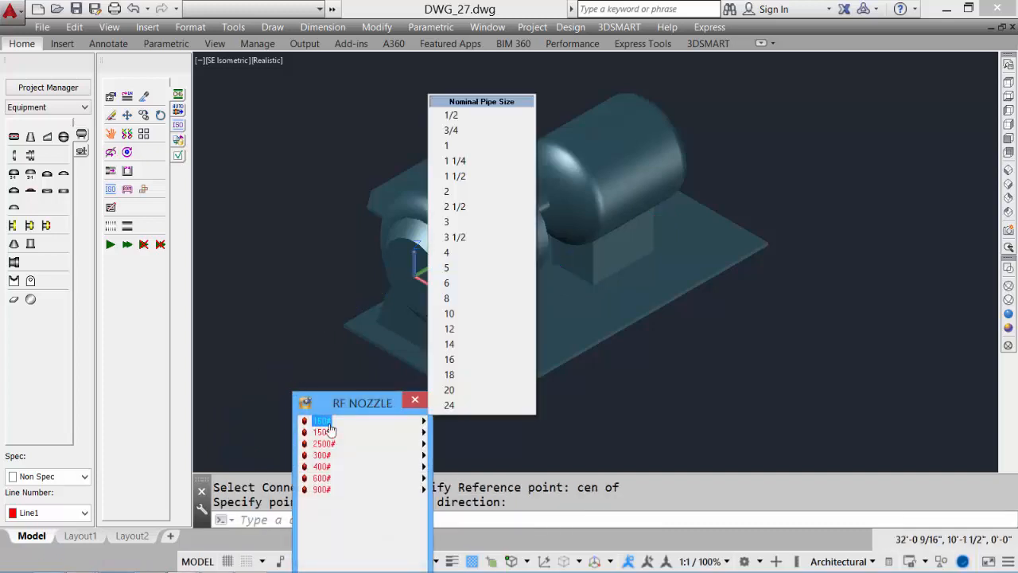
{"action": "left_click", "coordinate": [465, 223]}
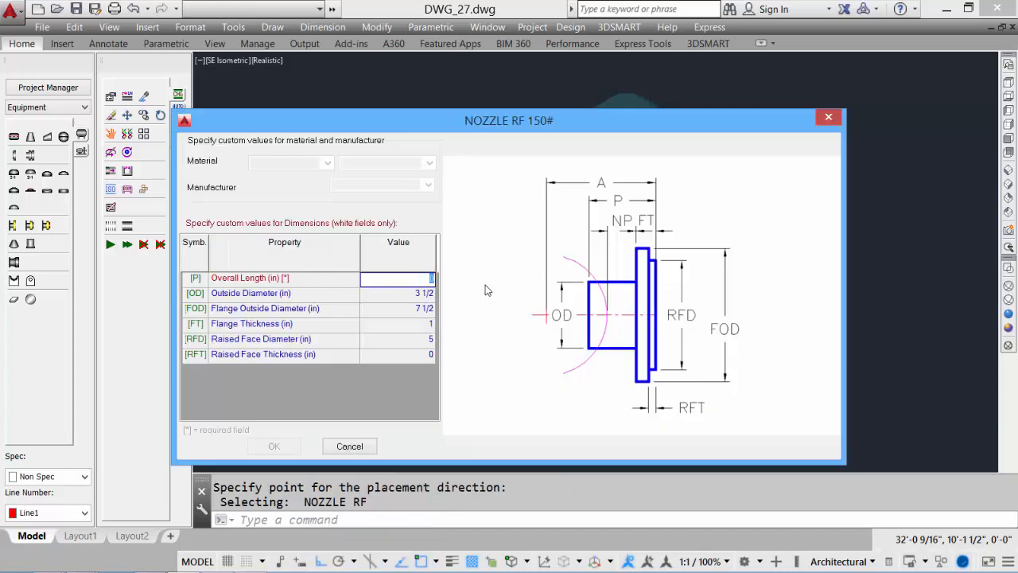
{"action": "type", "text": "6"}
{"action": "left_click", "coordinate": [274, 448]}
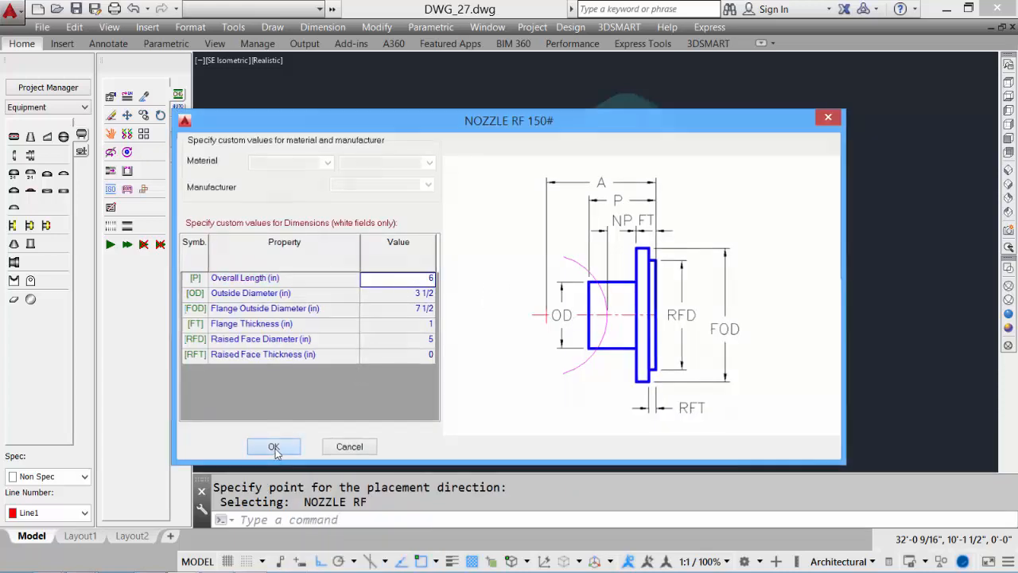
{"action": "key", "text": "Return"}
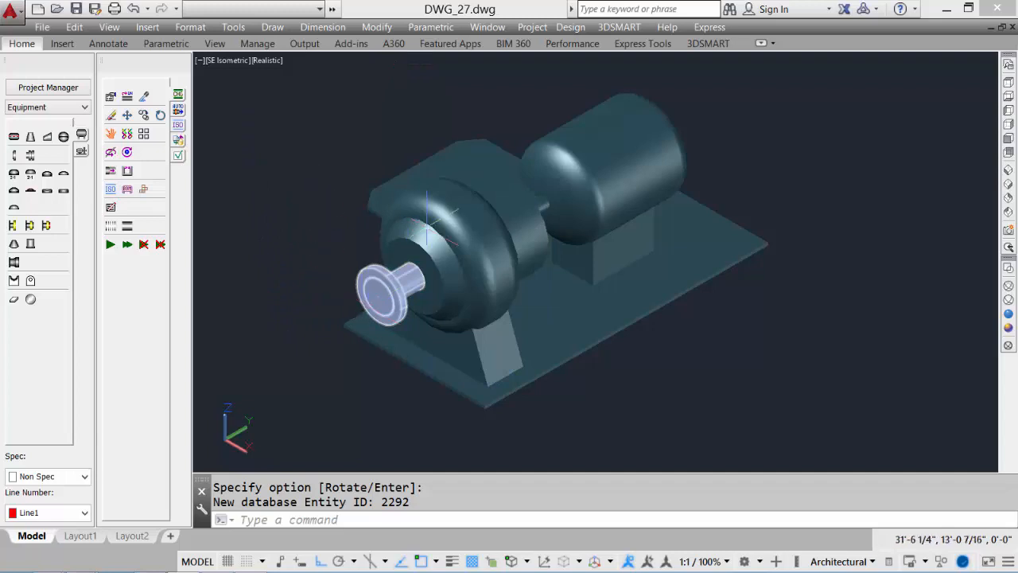
Start placing a second RF nozzle at the top quadrant of the pump casing, pointing upward
{"action": "left_click", "coordinate": [29, 225]}
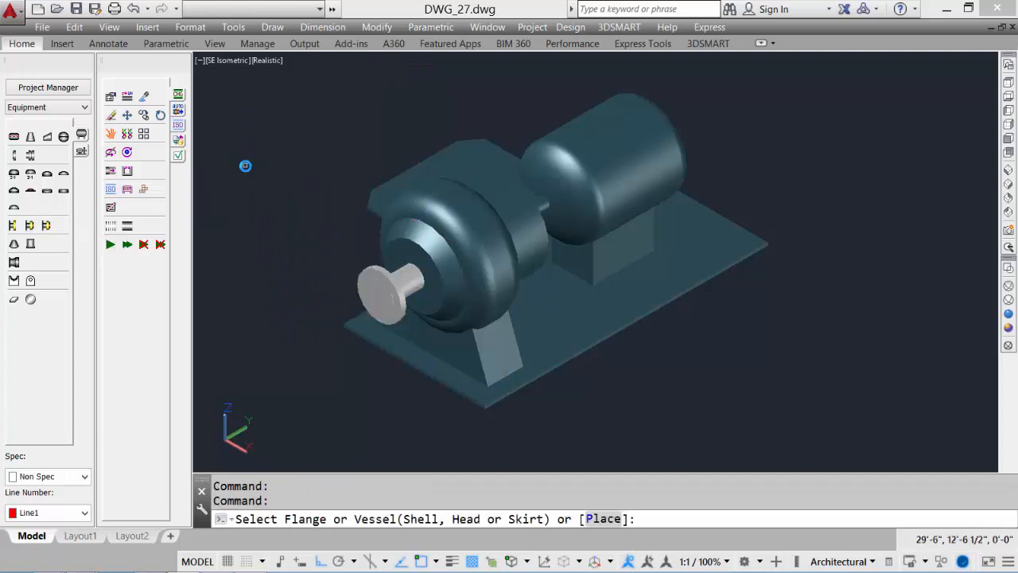
{"action": "type", "text": "p"}
{"action": "key", "text": "Return"}
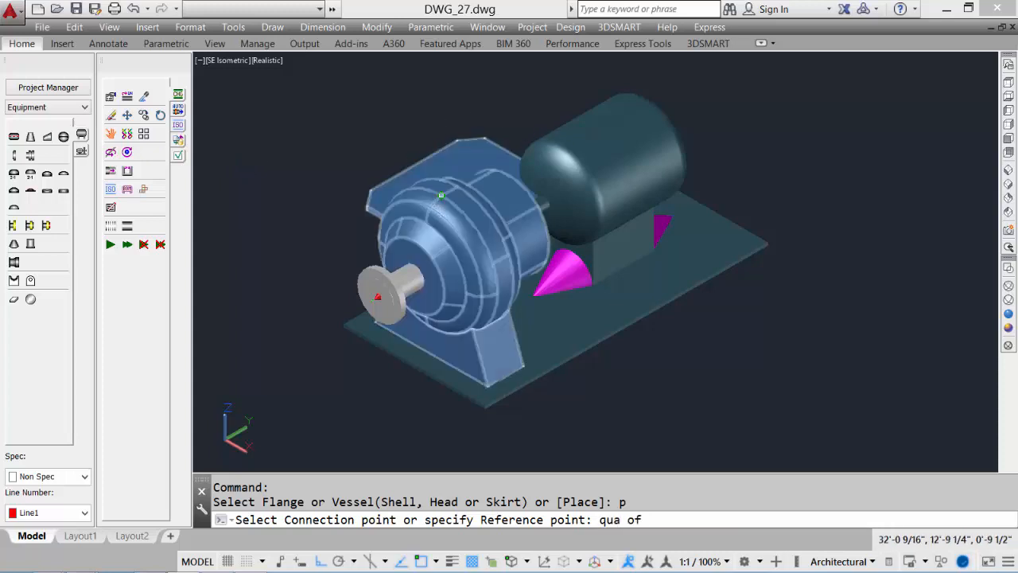
{"action": "left_click", "coordinate": [441, 195]}
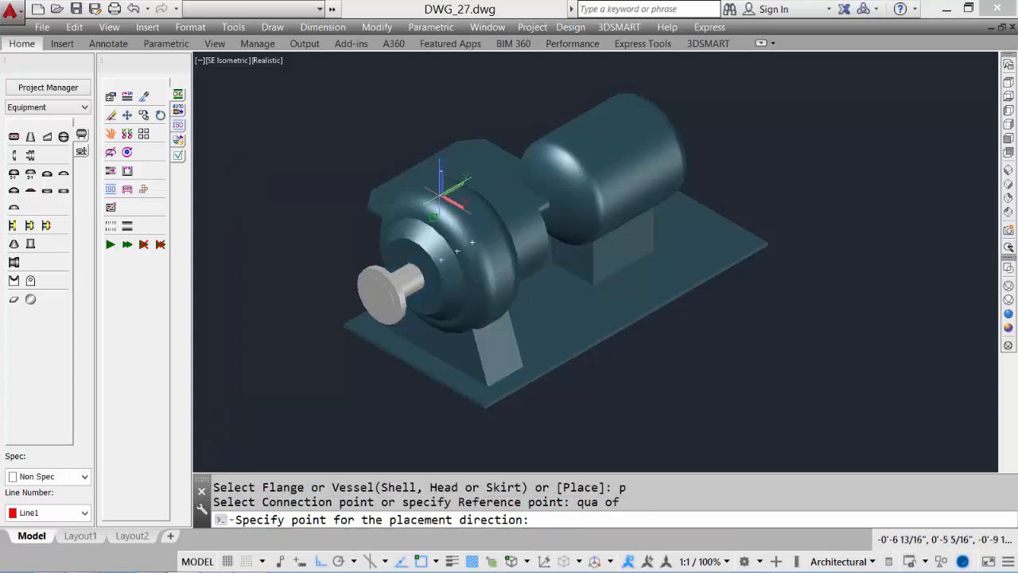
{"action": "left_click", "coordinate": [422, 102]}
Choose a 2 in 150# nozzle, accept it, and move it vertically into position on the casing
{"action": "left_click", "coordinate": [467, 125]}
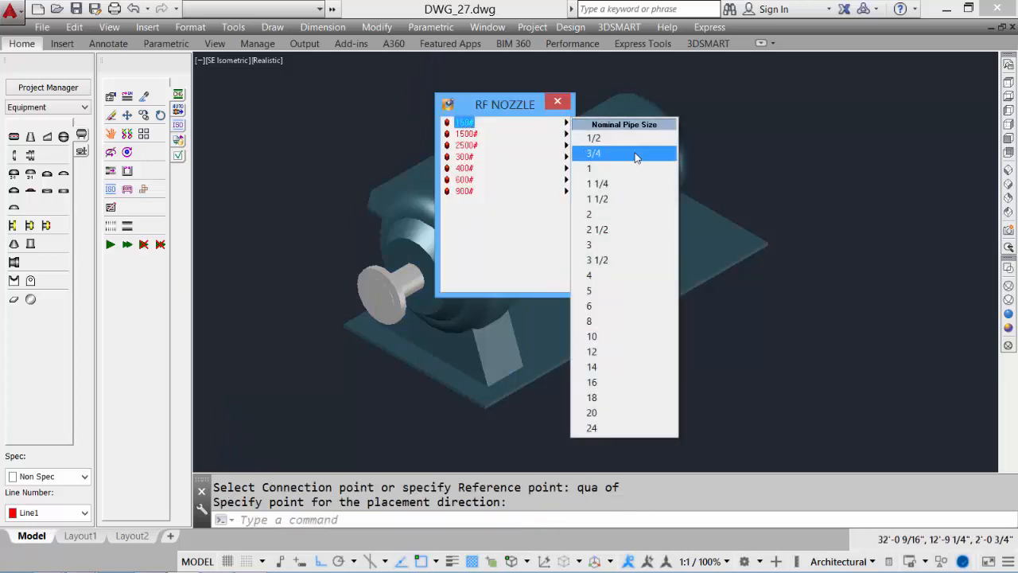
{"action": "left_click", "coordinate": [621, 214]}
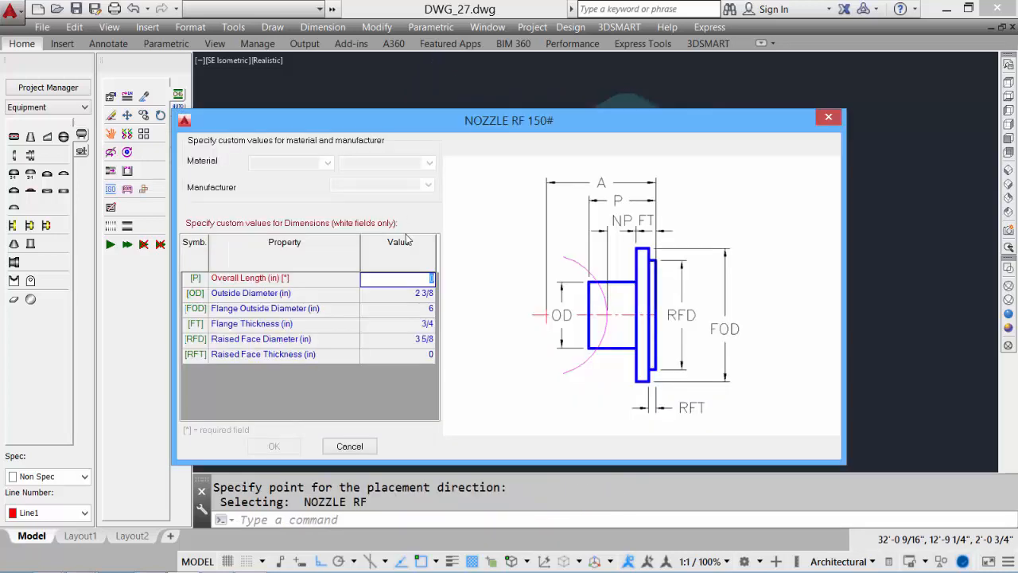
{"action": "left_click", "coordinate": [274, 445]}
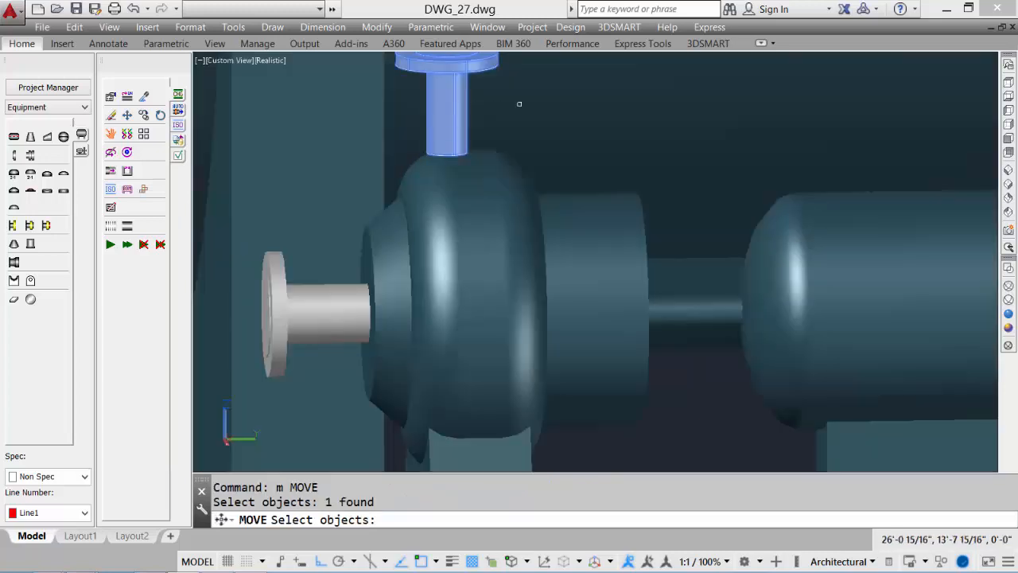
{"action": "key", "text": "Return"}
{"action": "left_click", "coordinate": [538, 98]}
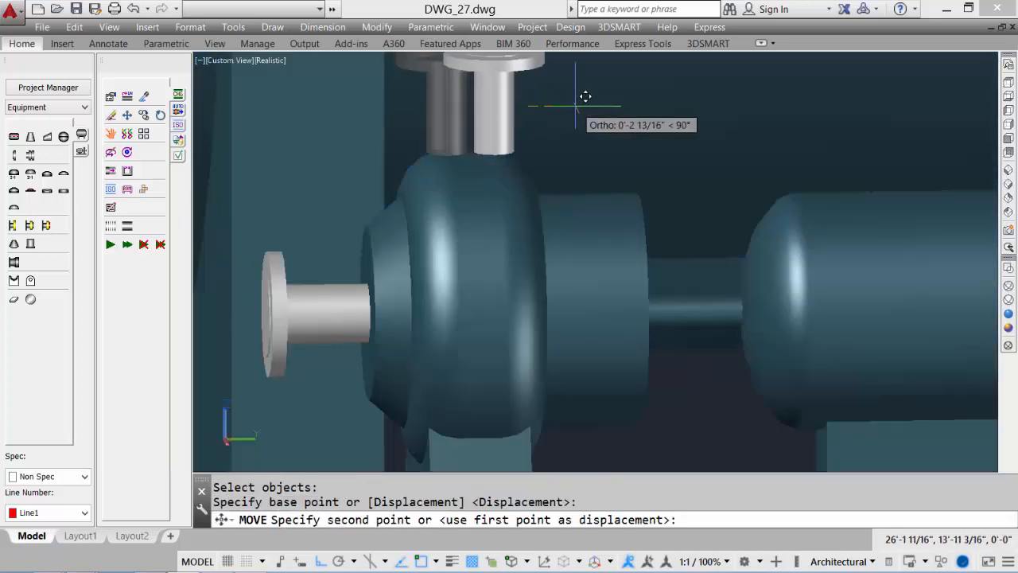
{"action": "key", "text": "Return"}
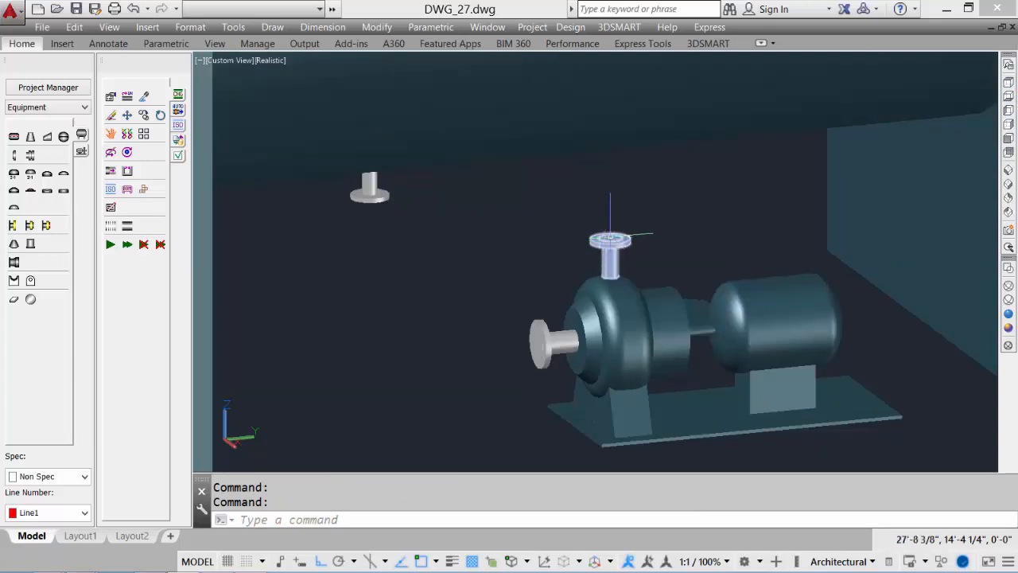
Place a 2-throw compressor frame, Type 1 JGK Standard, in open space beside the pump
{"action": "mouse_move", "coordinate": [610, 235]}
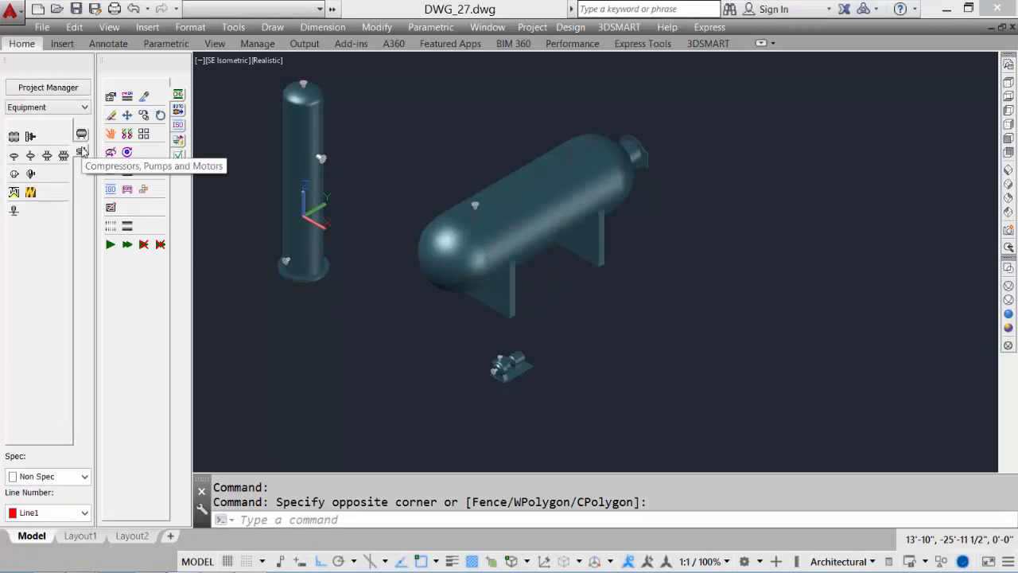
{"action": "left_click", "coordinate": [32, 158]}
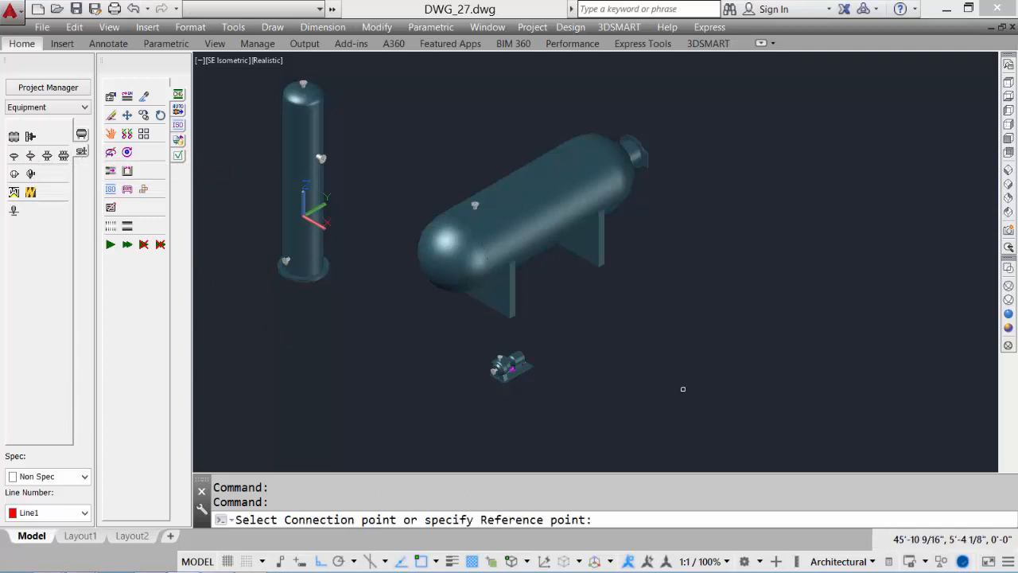
{"action": "middle_click_drag", "start_coordinate": [682, 387], "coordinate": [530, 275]}
{"action": "left_click", "coordinate": [538, 283]}
{"action": "left_click", "coordinate": [666, 259]}
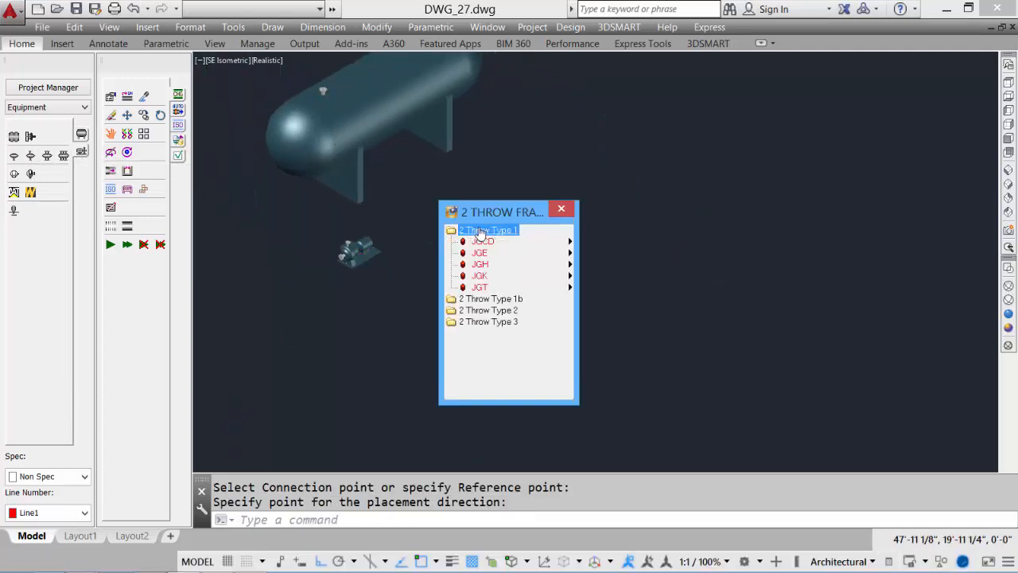
{"action": "left_click", "coordinate": [481, 276]}
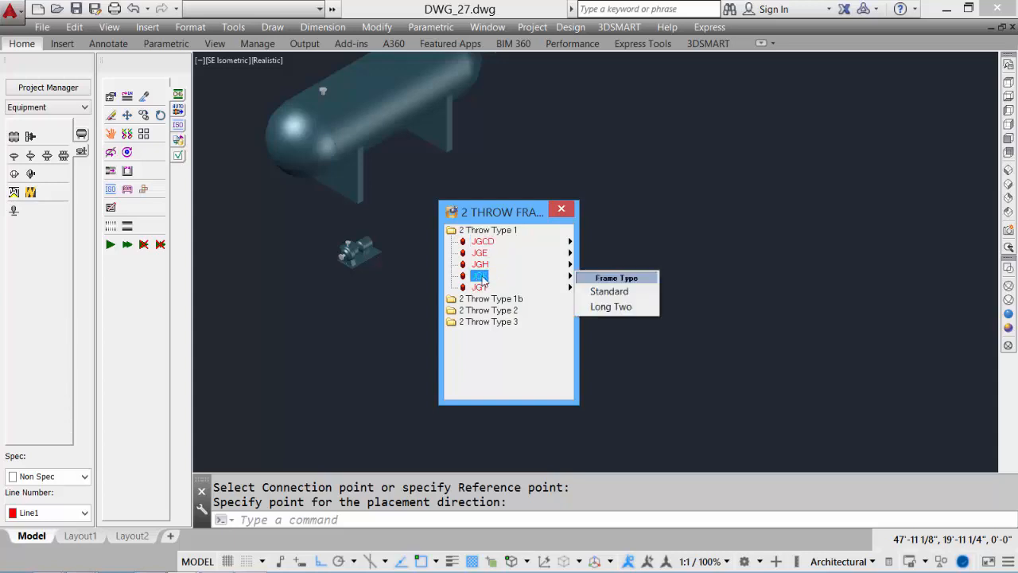
{"action": "left_click", "coordinate": [635, 293]}
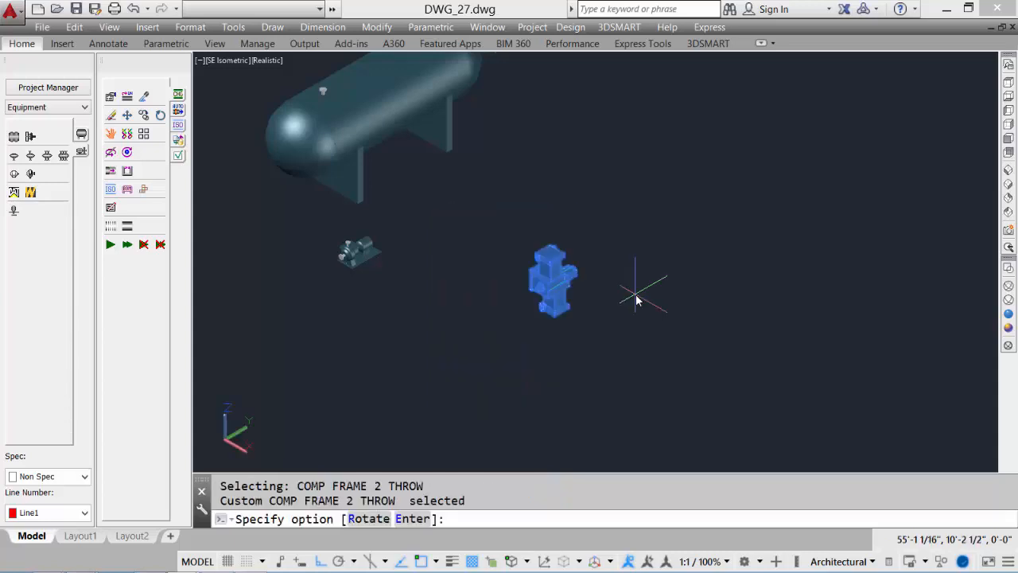
Rotate the compressor frame and finish placing it
{"action": "type", "text": "r"}
{"action": "key", "text": "Return"}
{"action": "key", "text": "Return"}
{"action": "scroll", "coordinate": [531, 289], "scroll_direction": "up", "scroll_amount": 6}
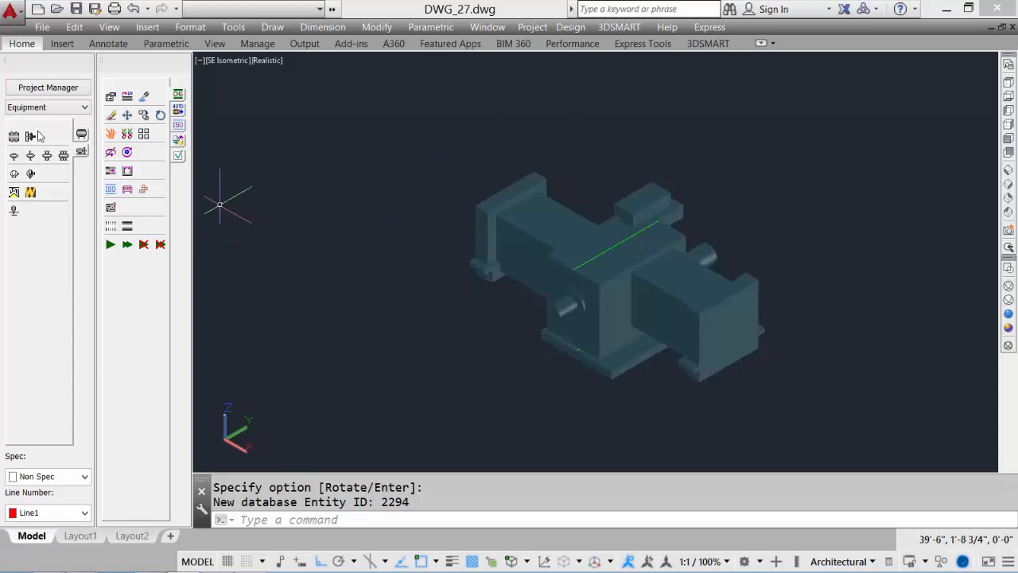
Place a Type D 625JGK compressor cylinder at the endpoint on the outer end of the compressor frame
{"action": "left_click", "coordinate": [13, 138]}
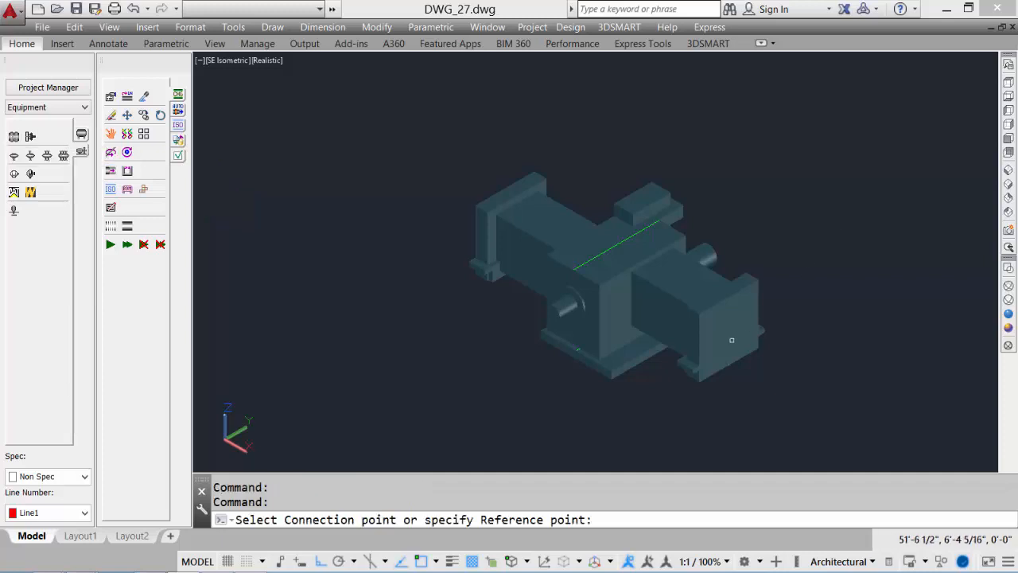
{"action": "type", "text": "en"}
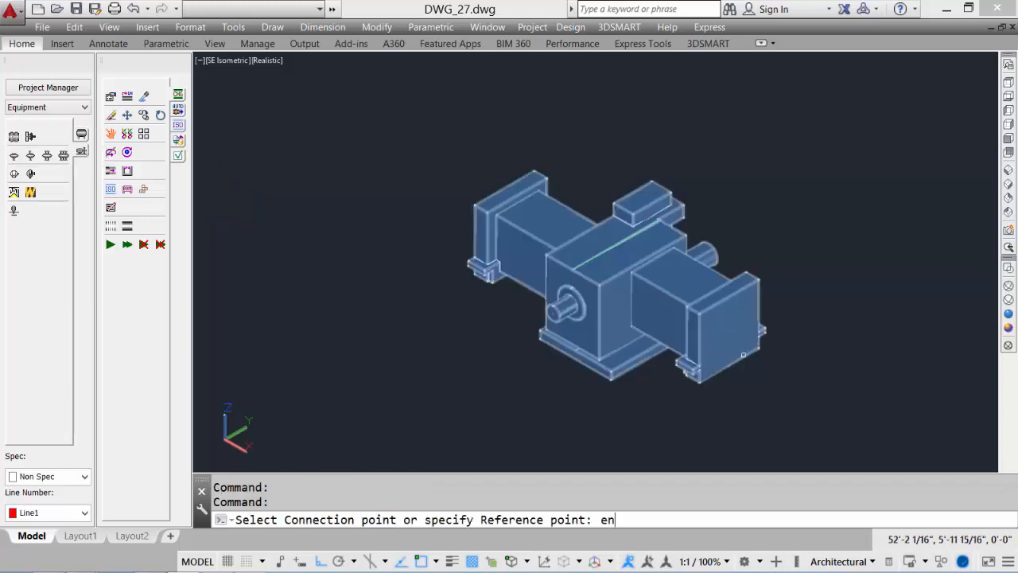
{"action": "type", "text": "d"}
{"action": "key", "text": "Return"}
{"action": "left_click", "coordinate": [733, 337]}
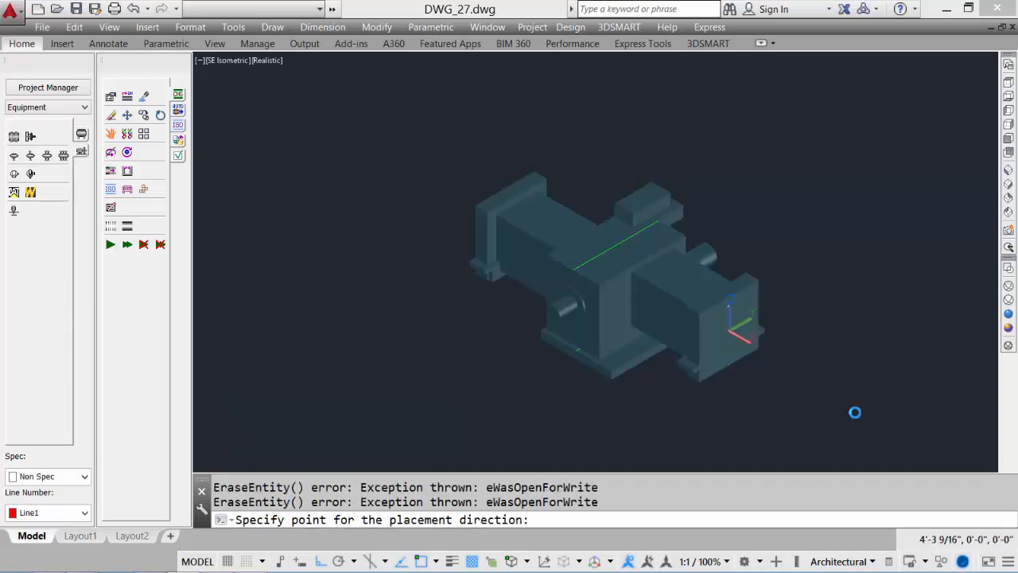
{"action": "left_click", "coordinate": [474, 264]}
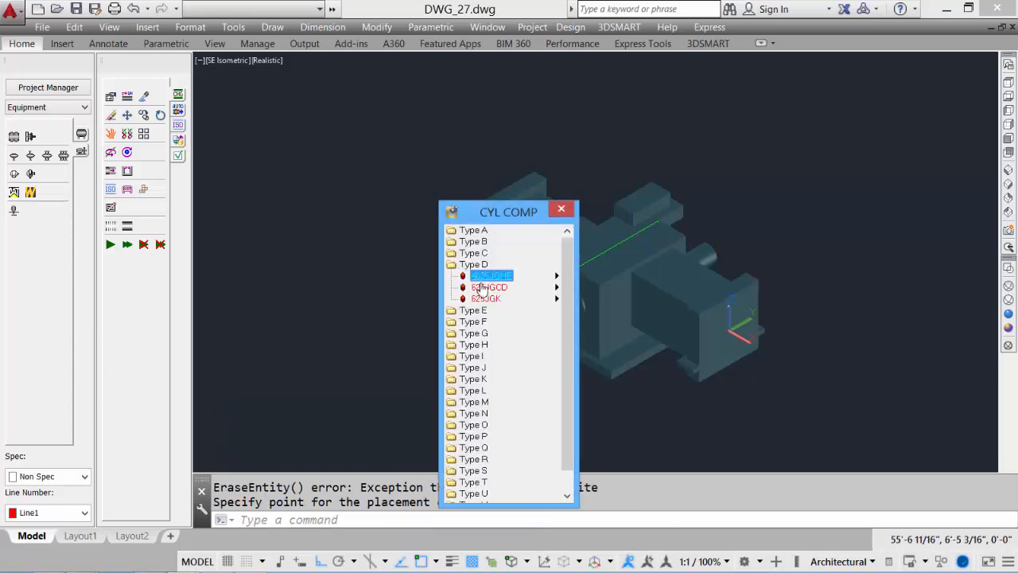
{"action": "left_click", "coordinate": [483, 299]}
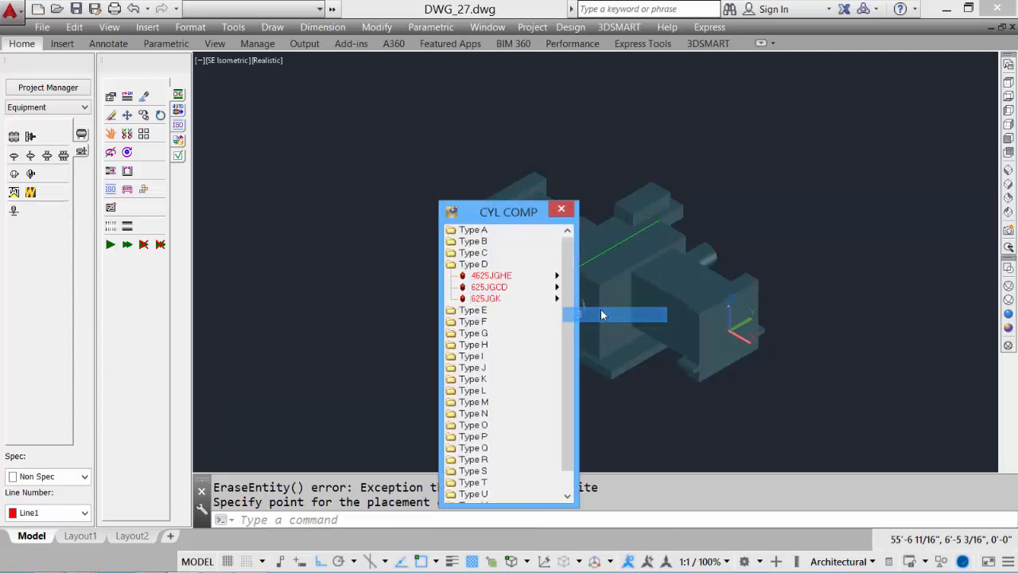
{"action": "left_click", "coordinate": [600, 312]}
Rotate the compressor cylinder 90 degrees and finish placing it
{"action": "type", "text": "r"}
{"action": "key", "text": "Return"}
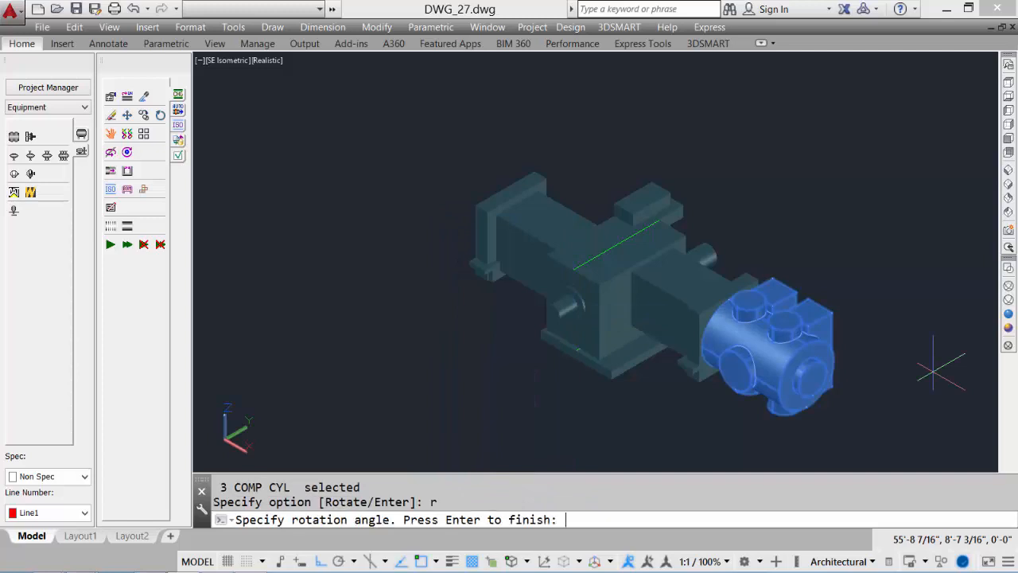
{"action": "type", "text": "90"}
{"action": "key", "text": "Return"}
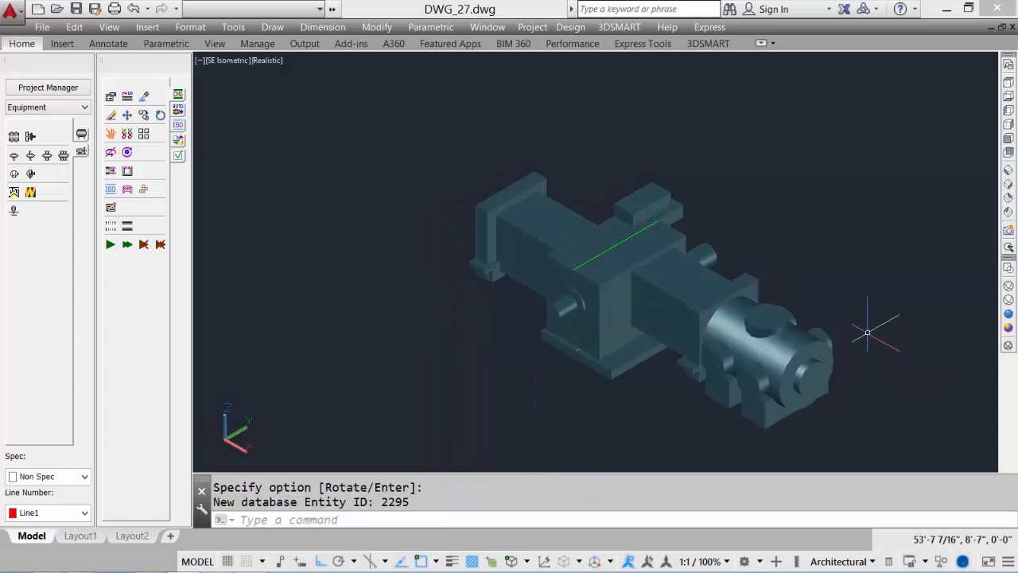
Place a Two Handle cylinder unloader at the center of the cylinder's outer end and accept it
{"action": "middle_click_drag", "start_coordinate": [874, 320], "coordinate": [767, 237]}
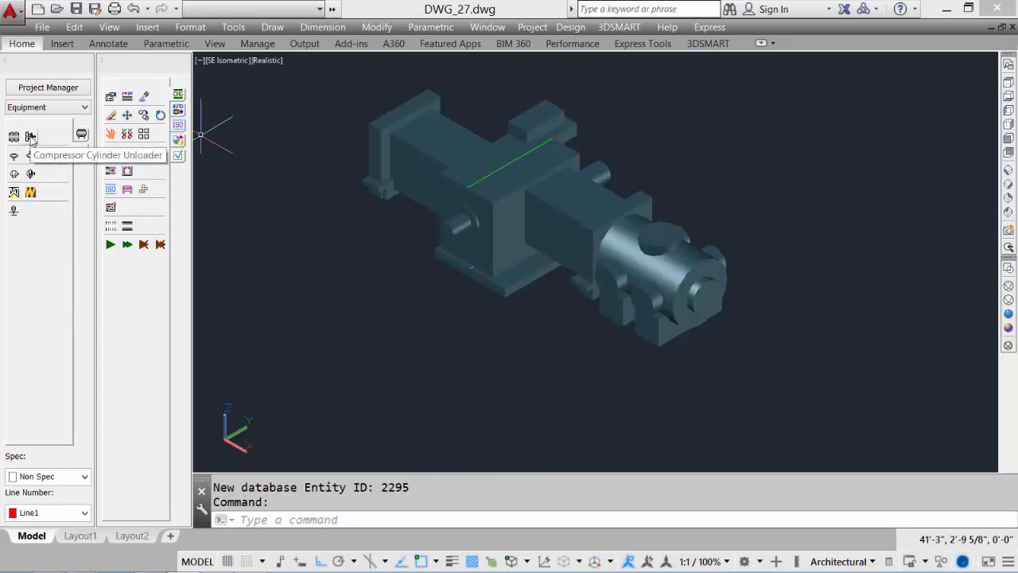
{"action": "left_click", "coordinate": [30, 154]}
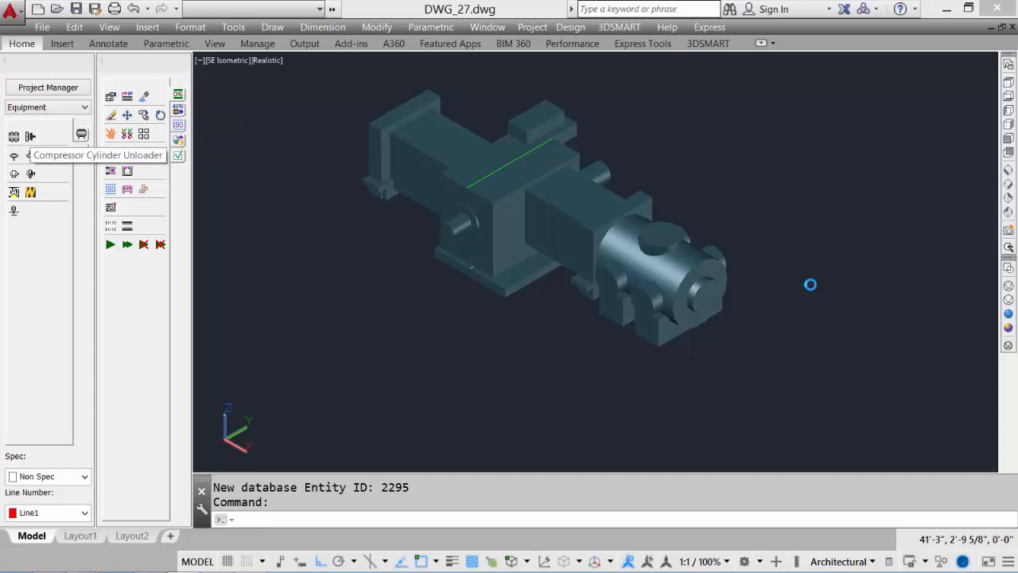
{"action": "type", "text": "ce"}
{"action": "type", "text": "nt: ce"}
{"action": "key", "text": "Return"}
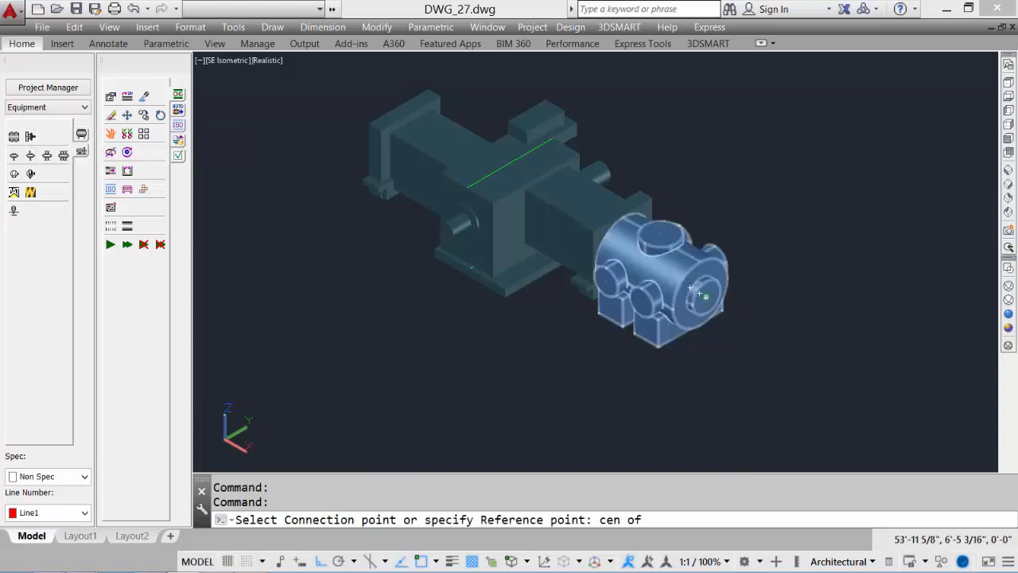
{"action": "left_click", "coordinate": [700, 293]}
{"action": "left_click", "coordinate": [844, 380]}
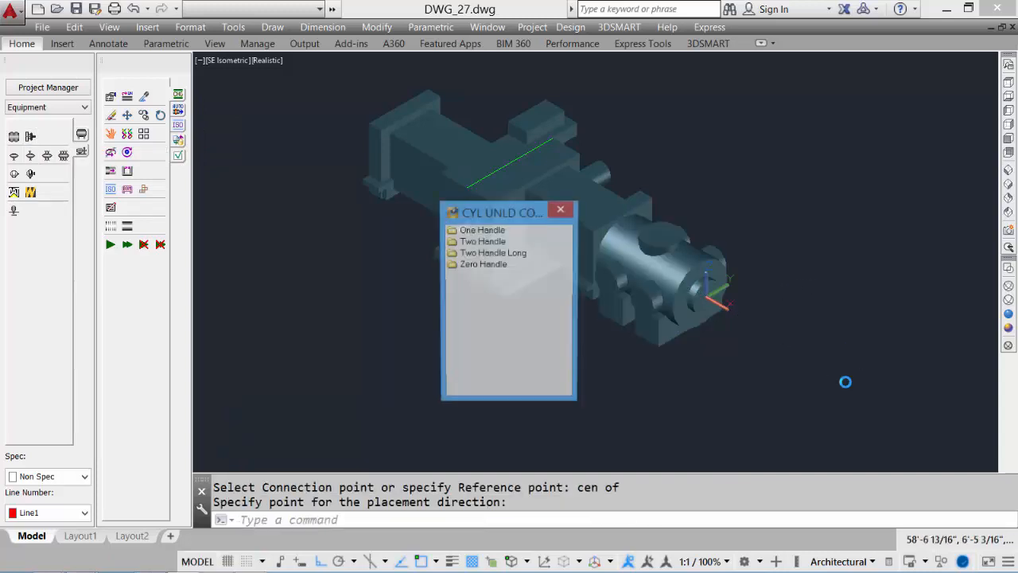
{"action": "left_click", "coordinate": [502, 242]}
{"action": "double_click", "coordinate": [501, 243]}
{"action": "left_click_drag", "start_coordinate": [566, 262], "coordinate": [567, 336]}
{"action": "mouse_move", "coordinate": [490, 347]}
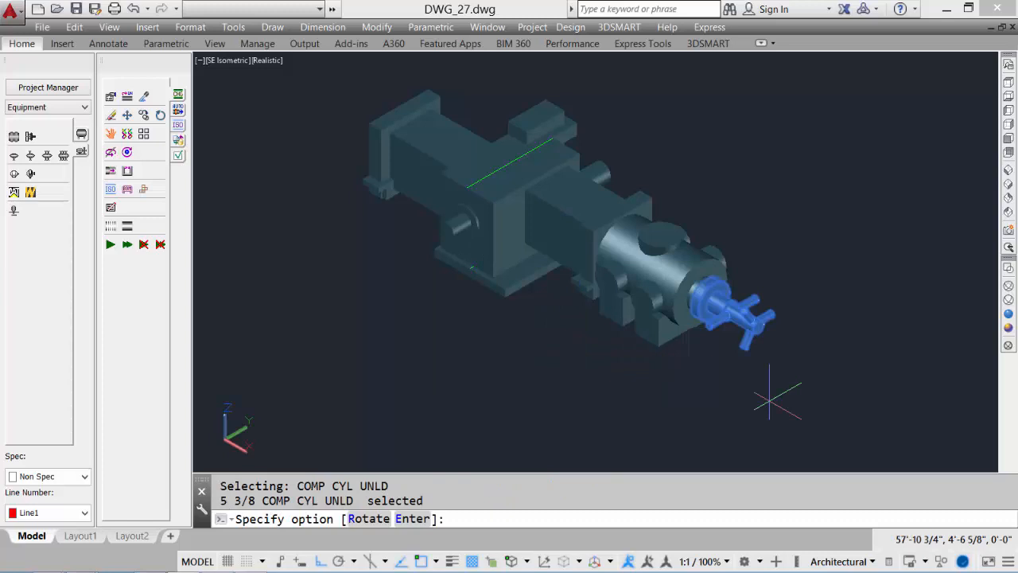
{"action": "key", "text": "Return"}
Copy the cylinder with its unloader to open space beside the compressor
{"action": "scroll", "coordinate": [758, 400], "scroll_direction": "down", "scroll_amount": 2}
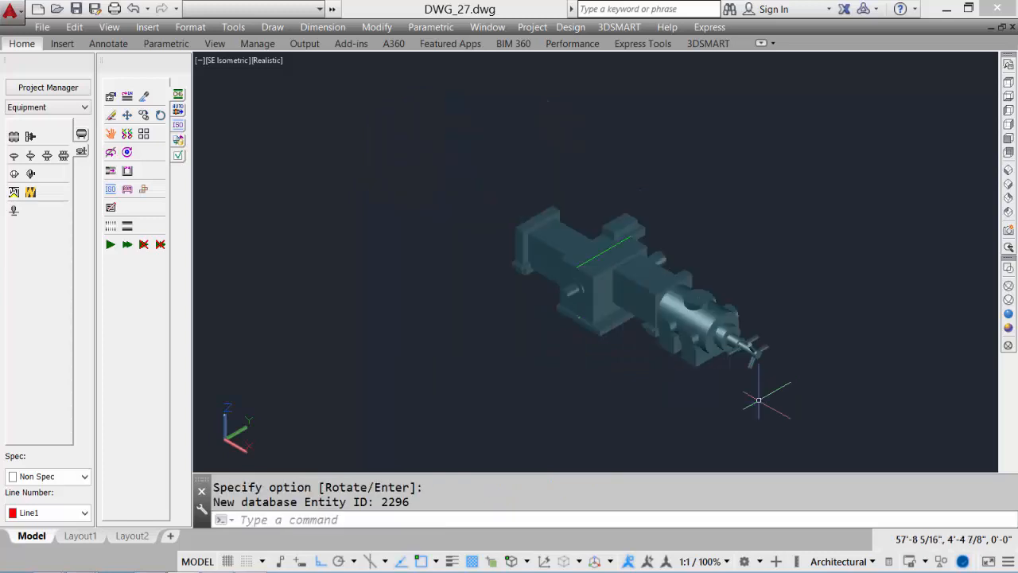
{"action": "type", "text": "c"}
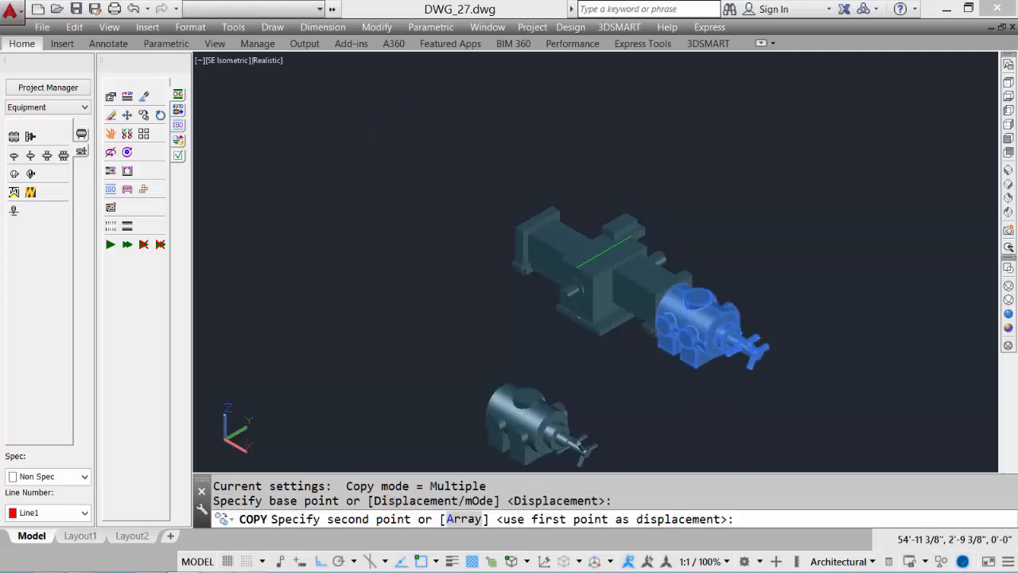
{"action": "left_click", "coordinate": [709, 407]}
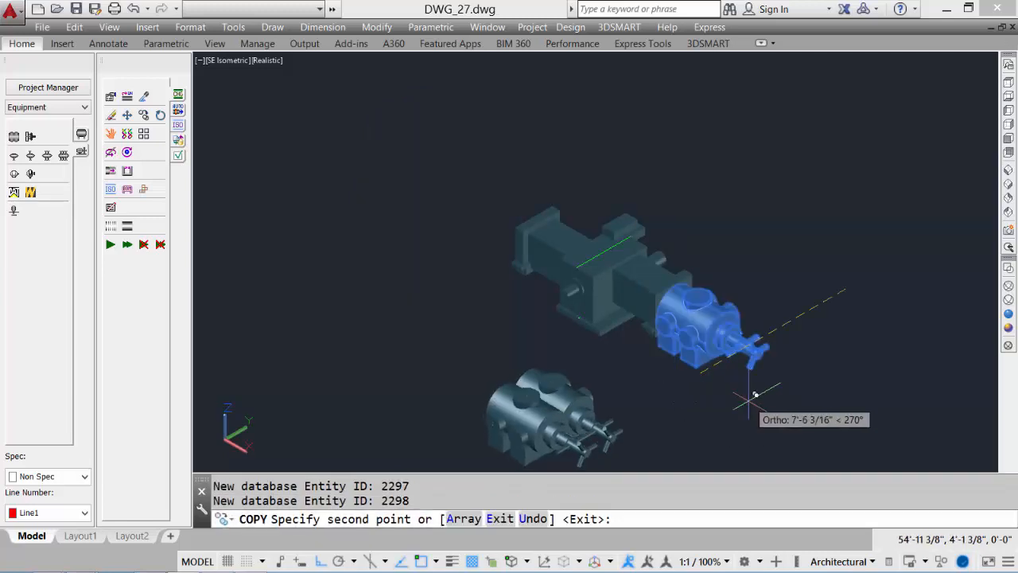
{"action": "key", "text": "Return"}
Rotate the copied cylinder 180 degrees in 3D about a vertical axis through its center
{"action": "middle_click_drag", "start_coordinate": [659, 400], "coordinate": [761, 307]}
{"action": "type", "text": "u"}
{"action": "key", "text": "Return"}
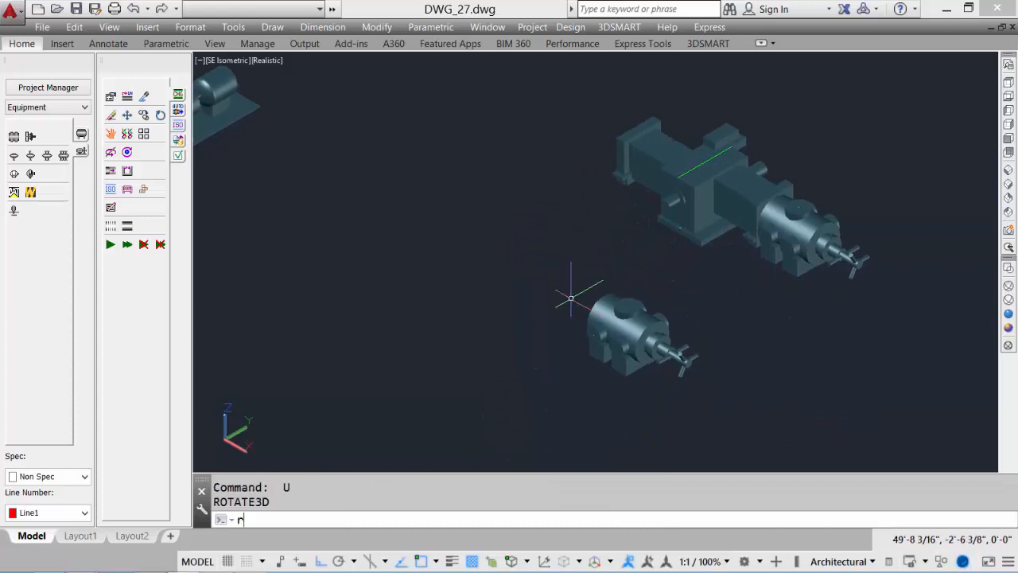
{"action": "type", "text": "r"}
{"action": "key", "text": "Return"}
{"action": "left_click", "coordinate": [561, 289]}
{"action": "left_click", "coordinate": [771, 446]}
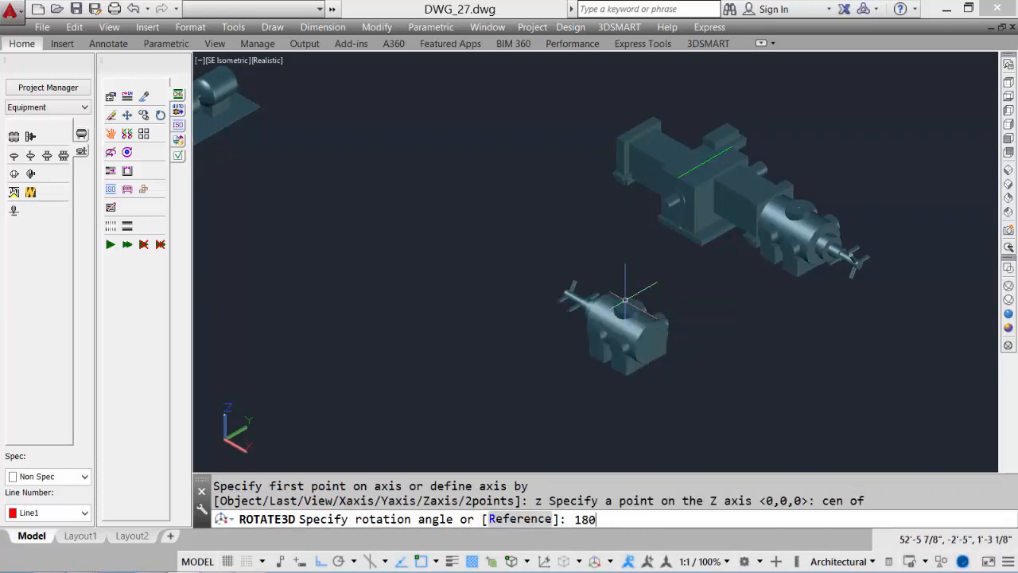
{"action": "key", "text": "Return"}
In wireframe view, move the copied cylinder onto the frame's opposite throw, then return to the realistic style
{"action": "left_click", "coordinate": [1009, 273]}
{"action": "middle_click_drag", "start_coordinate": [636, 282], "coordinate": [700, 286]}
{"action": "mouse_move", "coordinate": [681, 346]}
{"action": "middle_mouse_down", "text": "shift"}
{"action": "mouse_move", "coordinate": [651, 373]}
{"action": "mouse_move", "coordinate": [682, 332]}
{"action": "mouse_move", "coordinate": [676, 326]}
{"action": "middle_mouse_up", "text": "shift"}
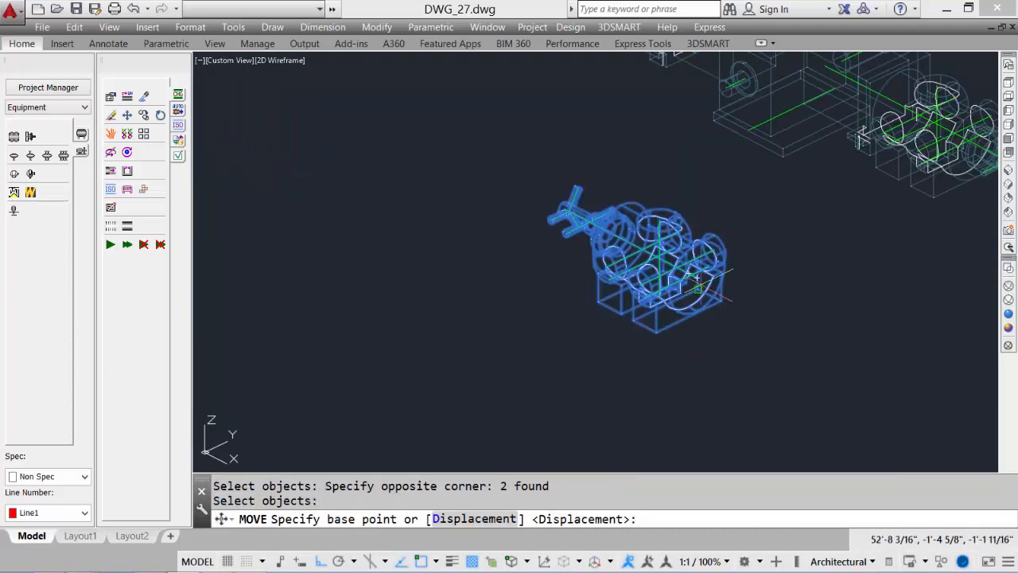
{"action": "left_click", "coordinate": [710, 257]}
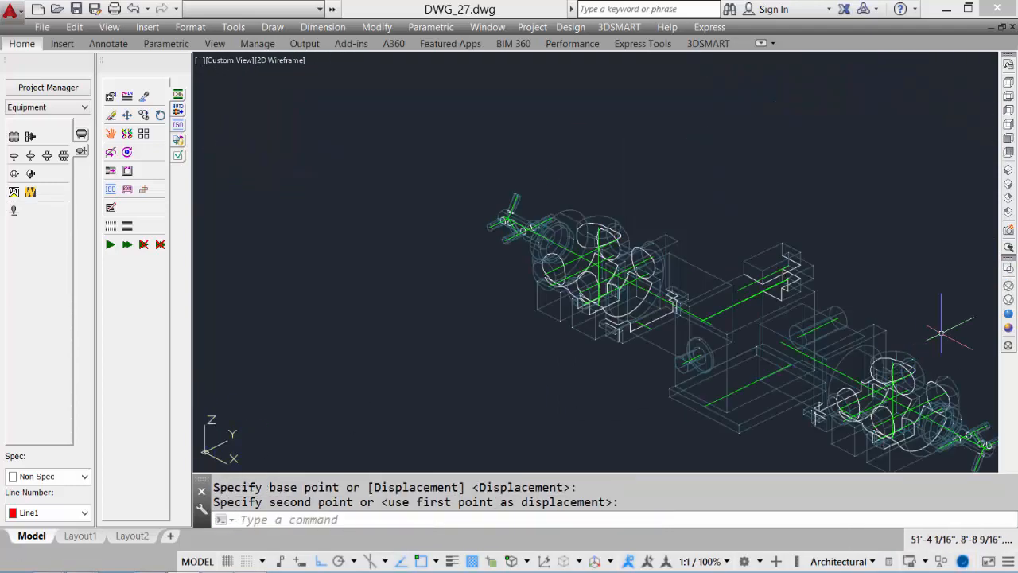
{"action": "left_click", "coordinate": [1009, 313]}
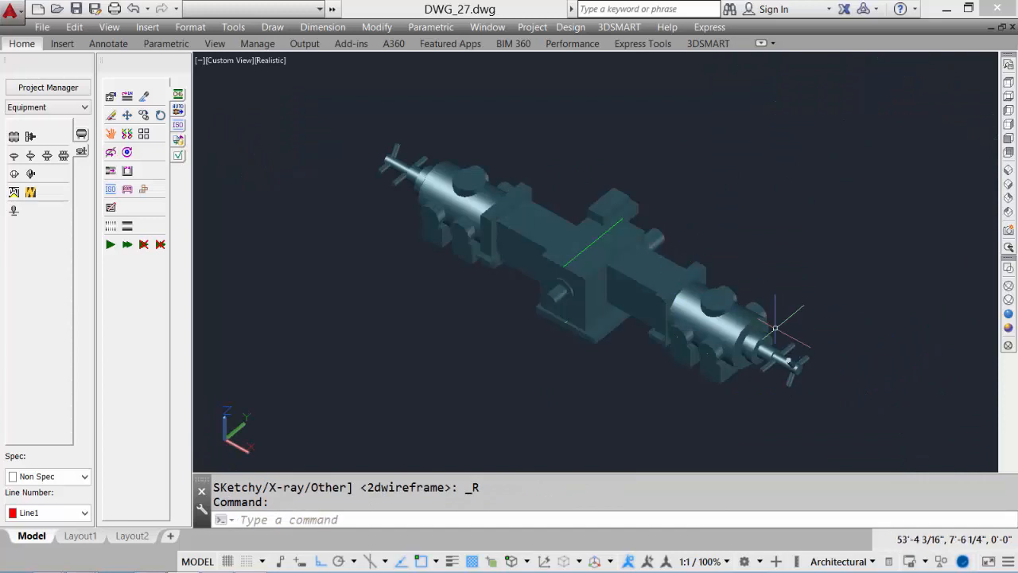
Place a Waukesha VGF engine at the center of the compressor frame's shaft end
{"action": "middle_click_drag", "start_coordinate": [796, 294], "coordinate": [668, 263], "text": "shift"}
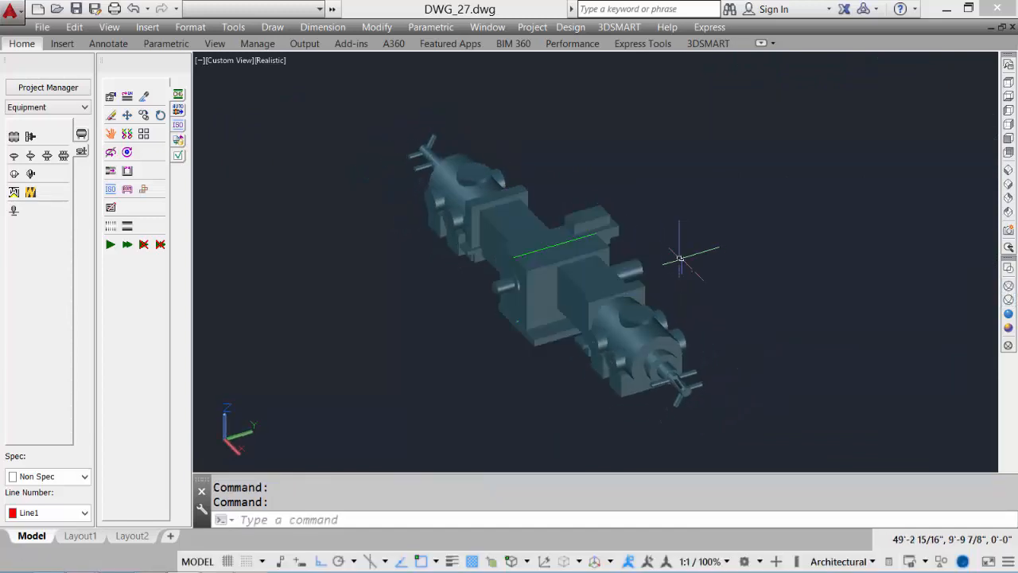
{"action": "left_click", "coordinate": [30, 193]}
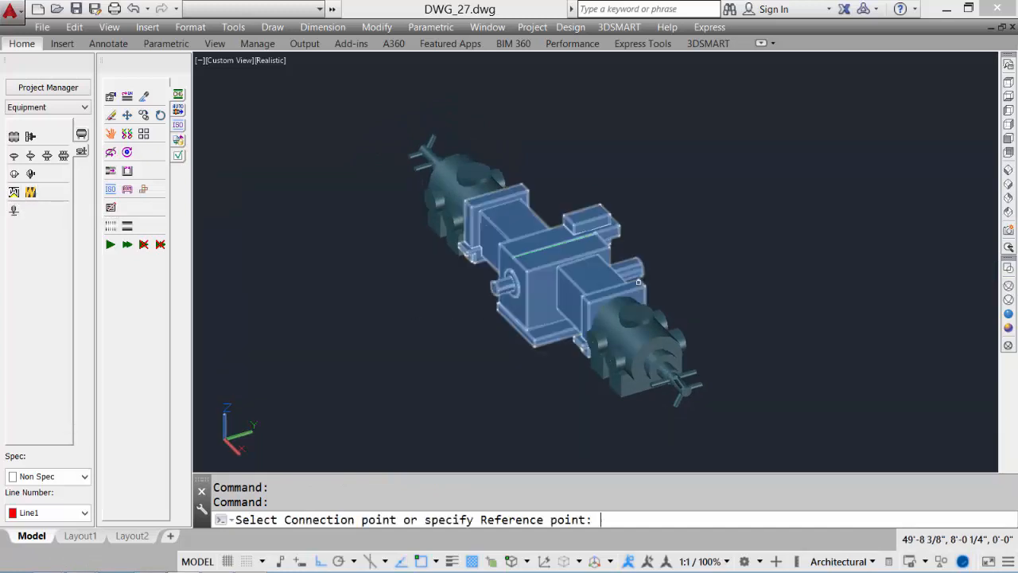
{"action": "type", "text": "cen"}
{"action": "key", "text": "Return"}
{"action": "left_click", "coordinate": [637, 267]}
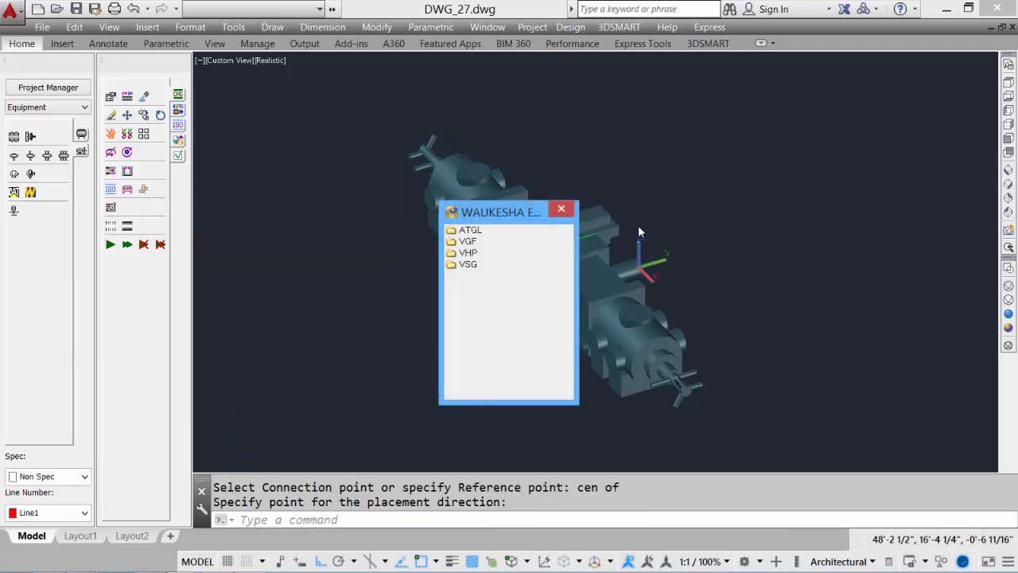
{"action": "double_click", "coordinate": [467, 241]}
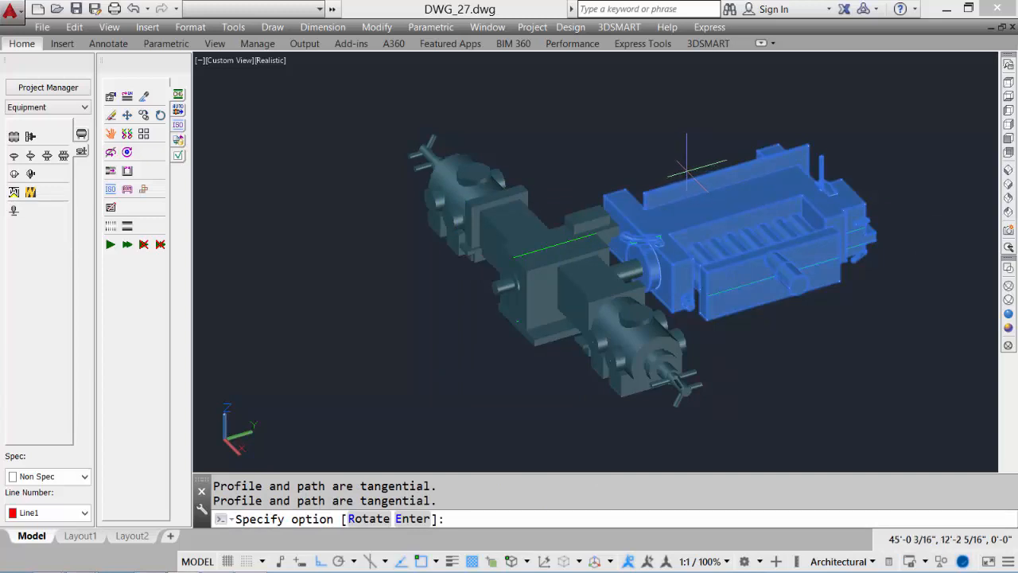
Rotate the engine 90 degrees and finish placing it
{"action": "type", "text": "r"}
{"action": "key", "text": "Return"}
{"action": "type", "text": "90"}
{"action": "key", "text": "Return"}
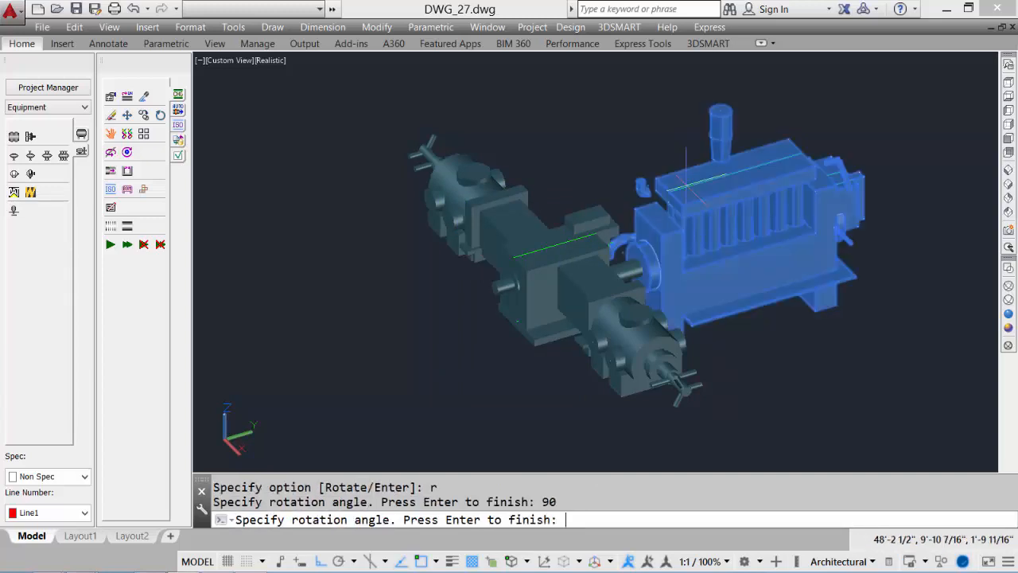
{"action": "key", "text": "Return"}
{"action": "key", "text": "Return"}
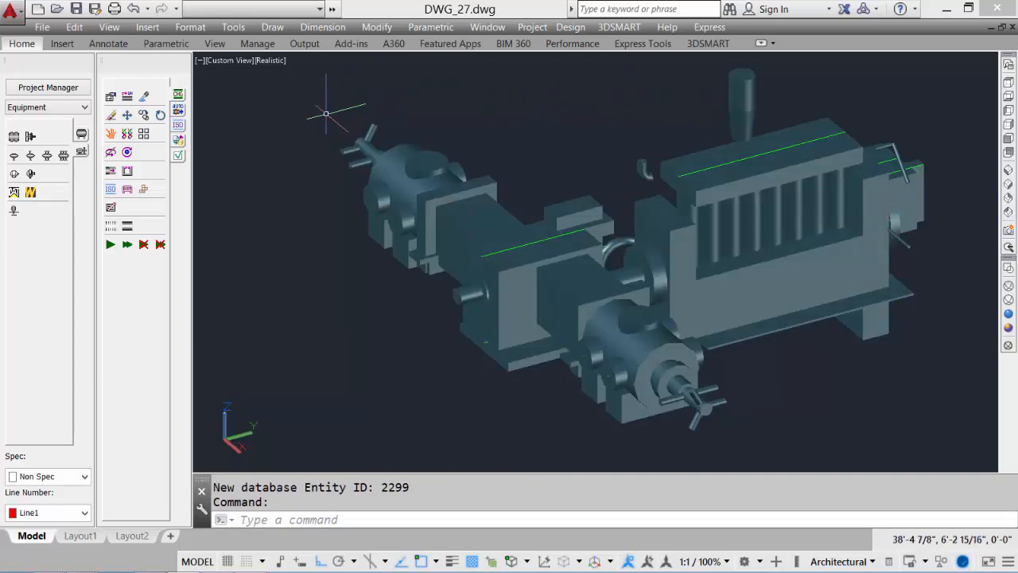